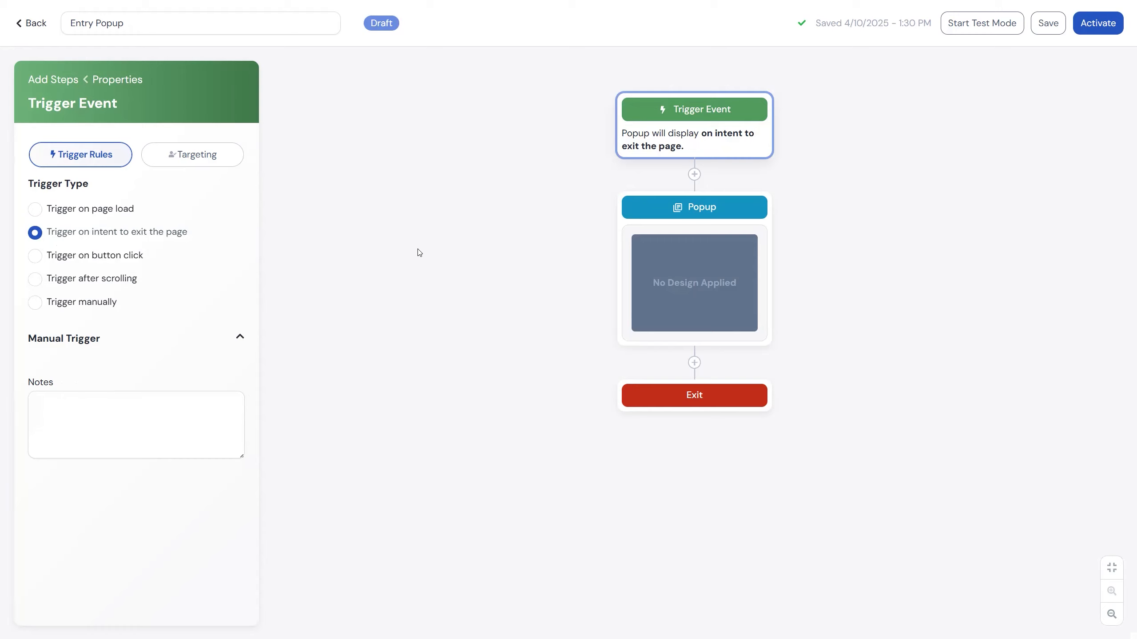
Set the popup to trigger on button click and enter "$10 OFF NOW" as the button text.
click(81, 258)
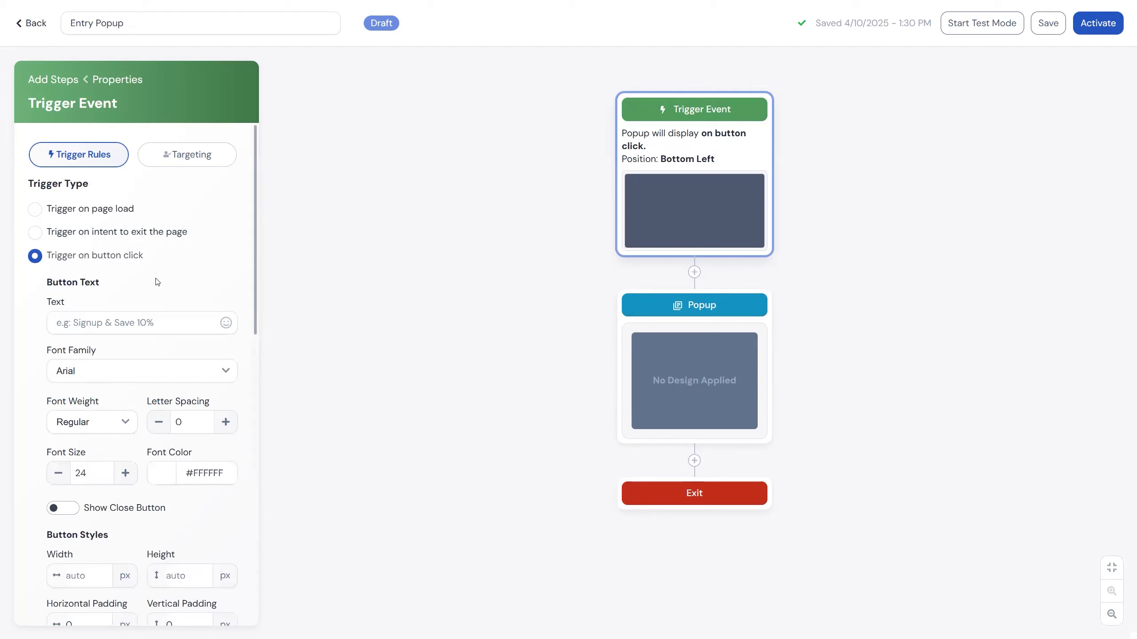
click(92, 323)
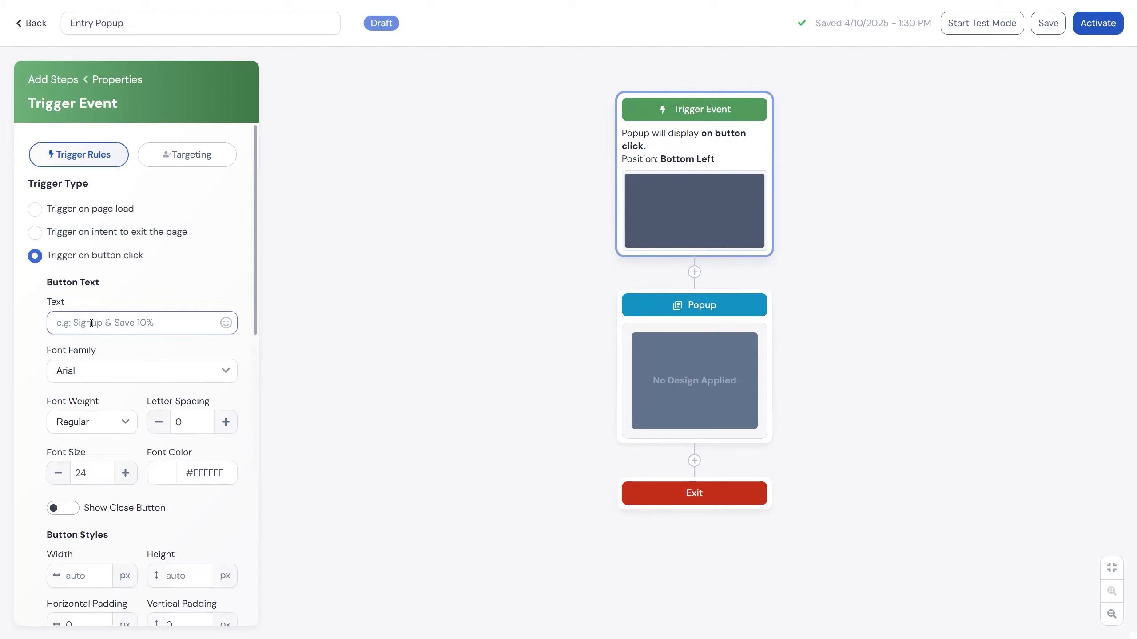
text($10 OF)
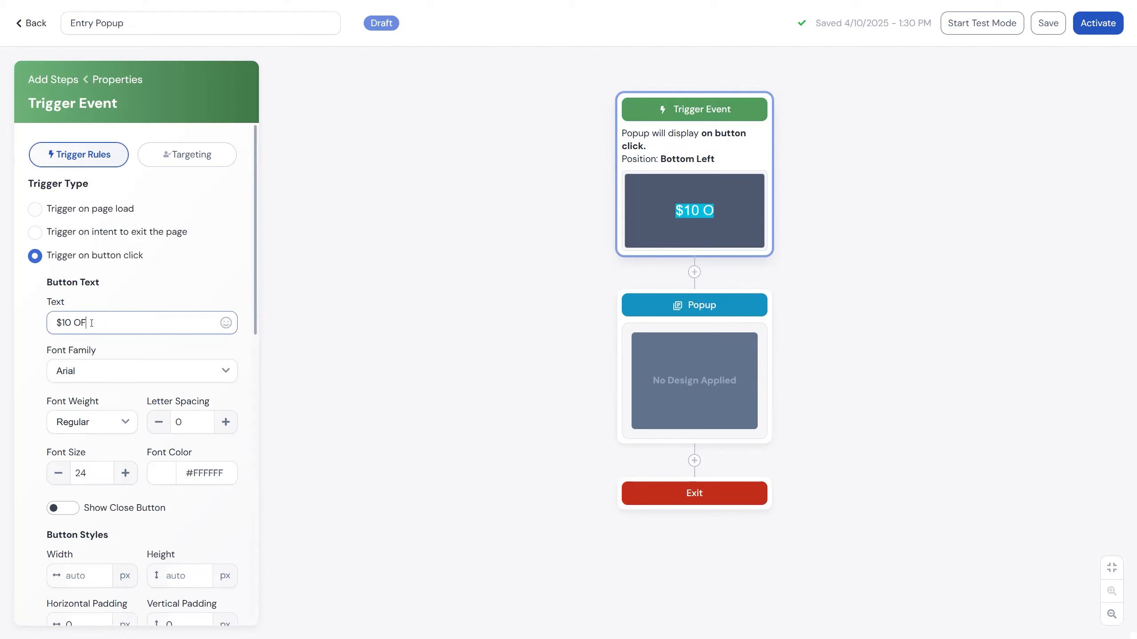
text(F NOW)
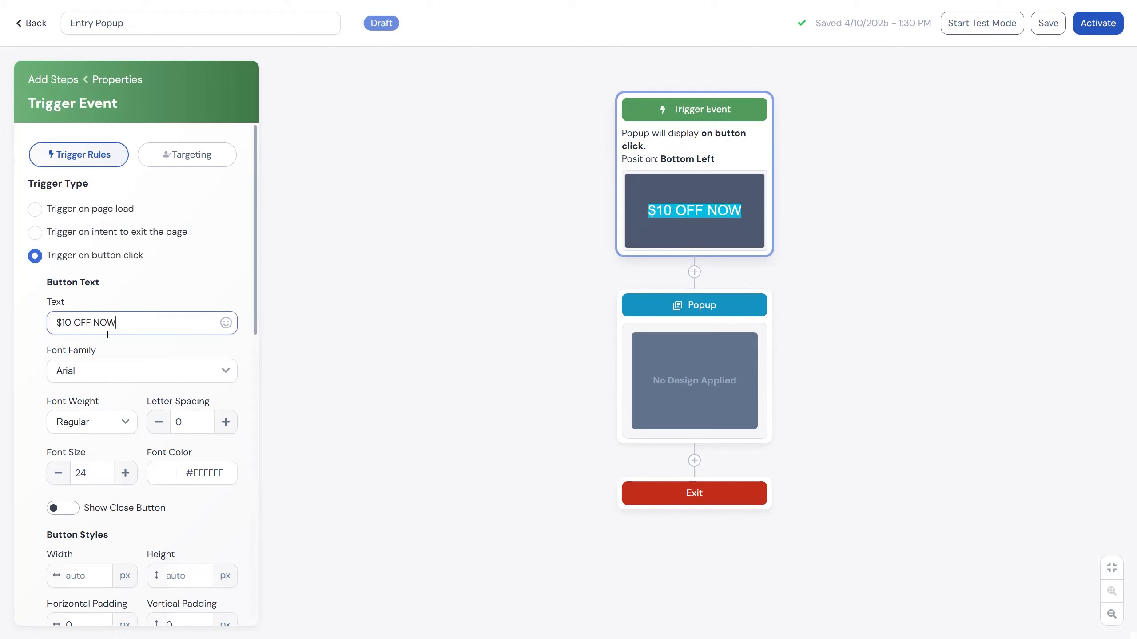
Set the trigger button's text to the Cabin font family with Bold weight.
click(122, 372)
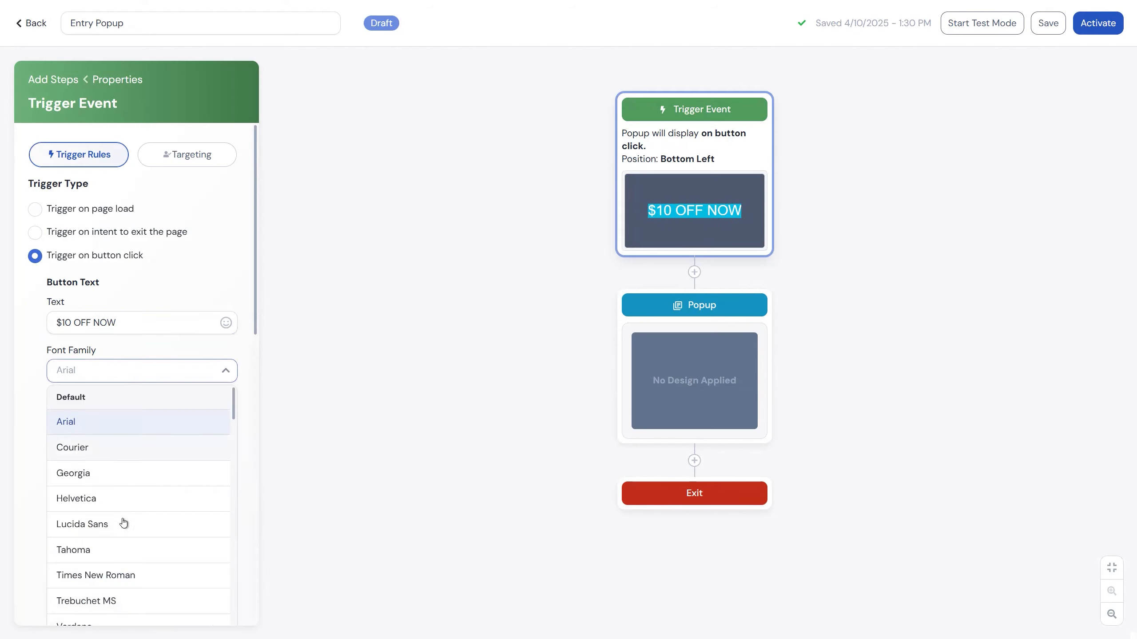
scroll(124, 524, down, 5)
click(110, 476)
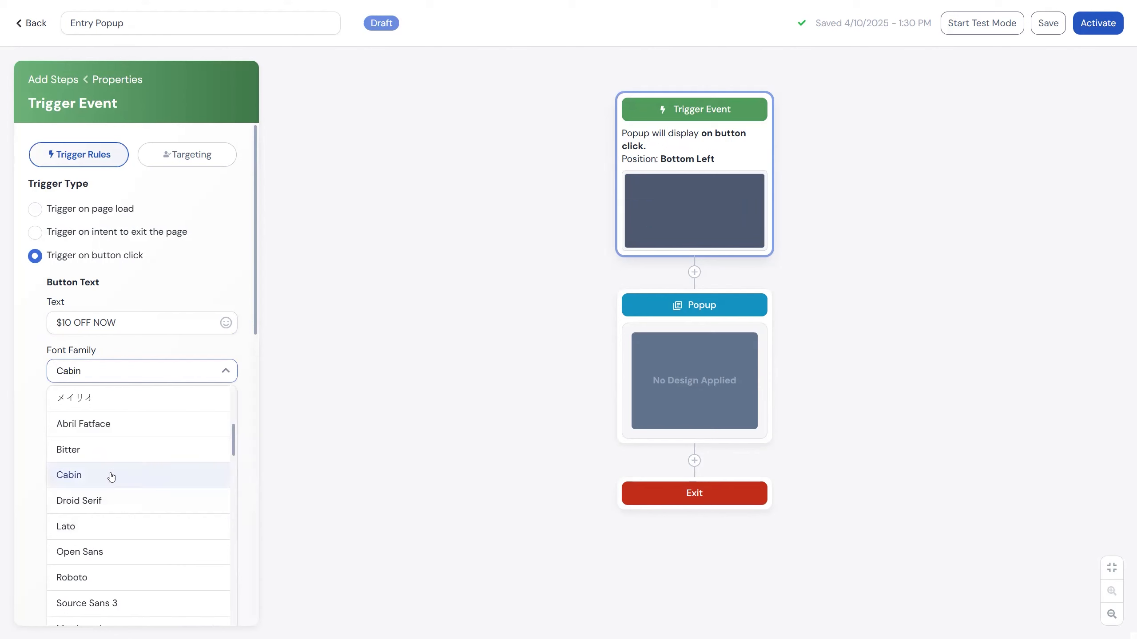
click(111, 422)
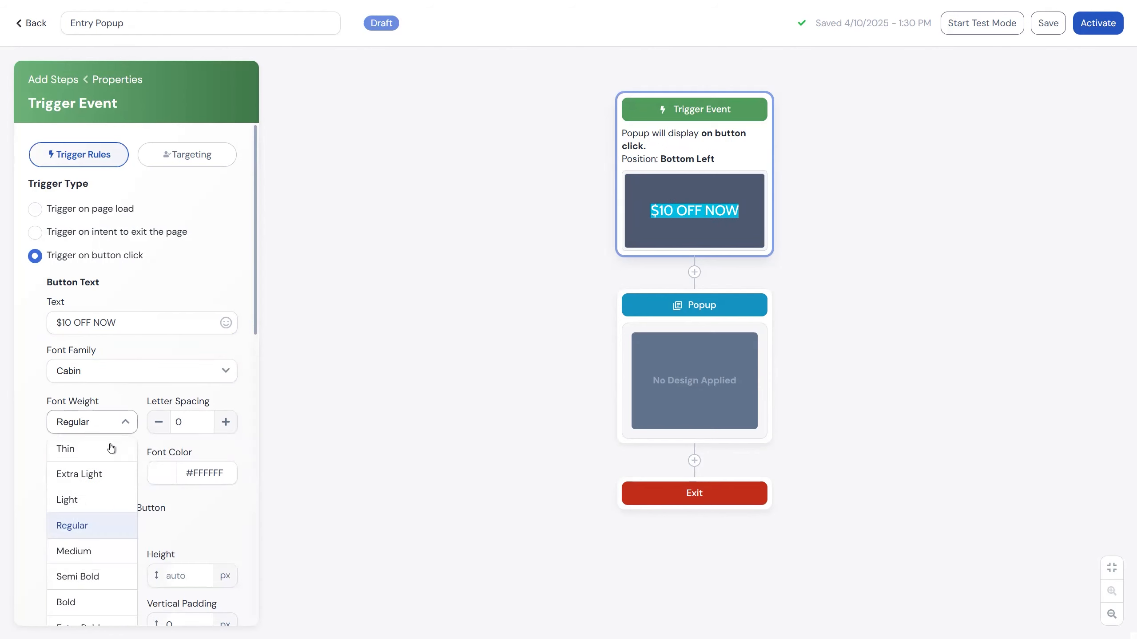
click(82, 604)
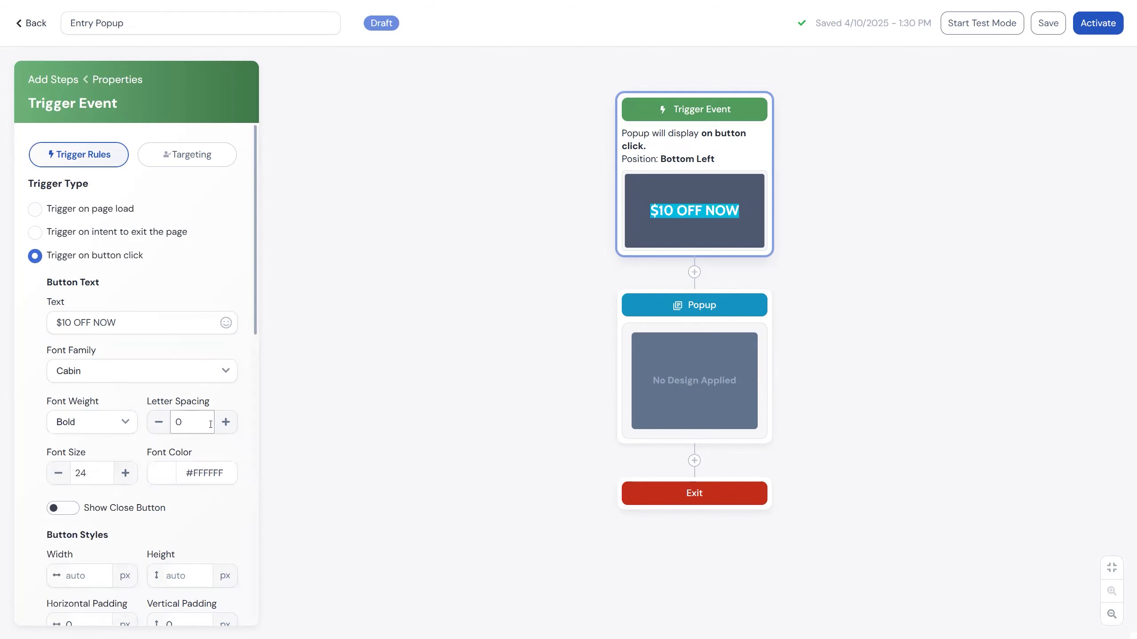
Change the trigger button's color to purple #60149f.
scroll(210, 424, down, 2)
scroll(175, 383, down, 2)
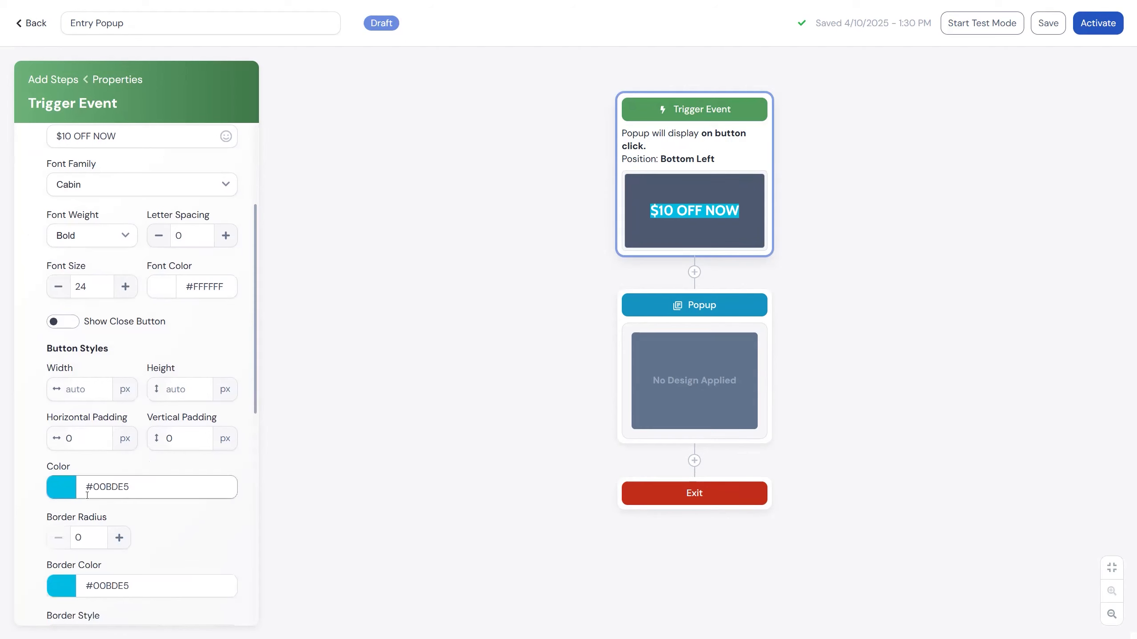
click(61, 488)
click(150, 363)
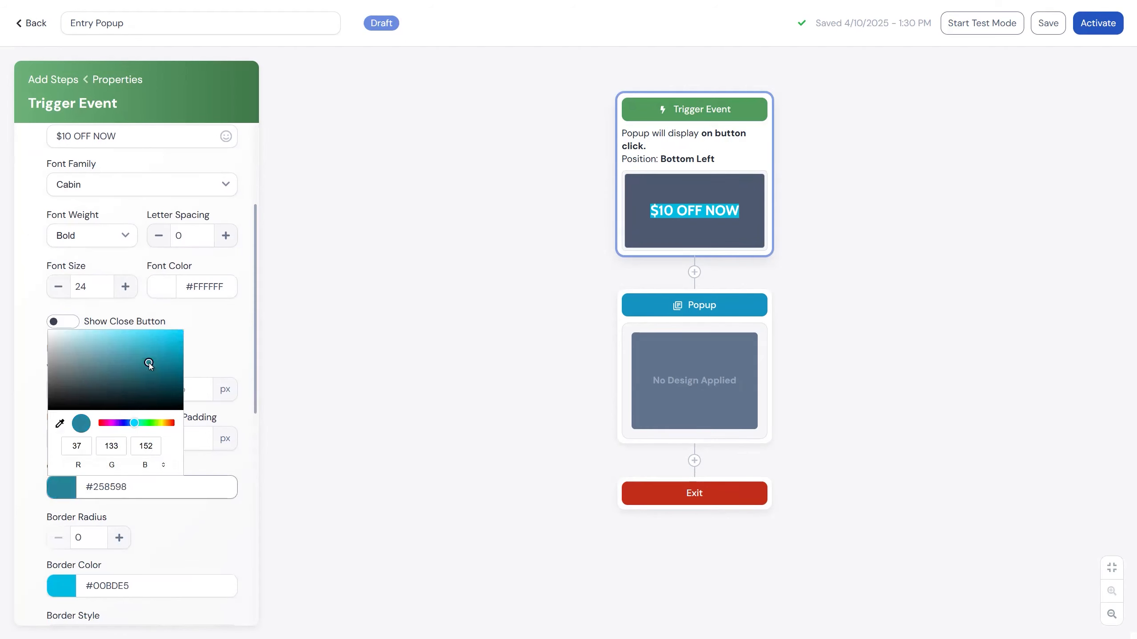
click(116, 423)
click(165, 361)
click(165, 501)
Set the trigger button's horizontal and vertical padding to 10 px each.
click(88, 438)
key(BackSpace)
text(10)
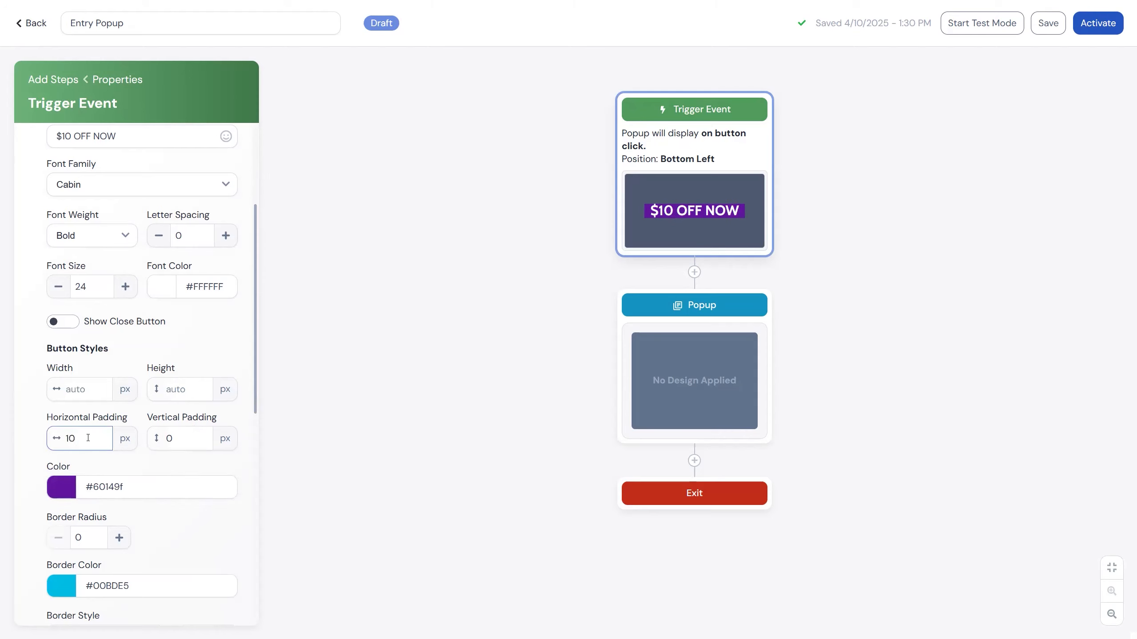
click(171, 440)
key(BackSpace)
text(10)
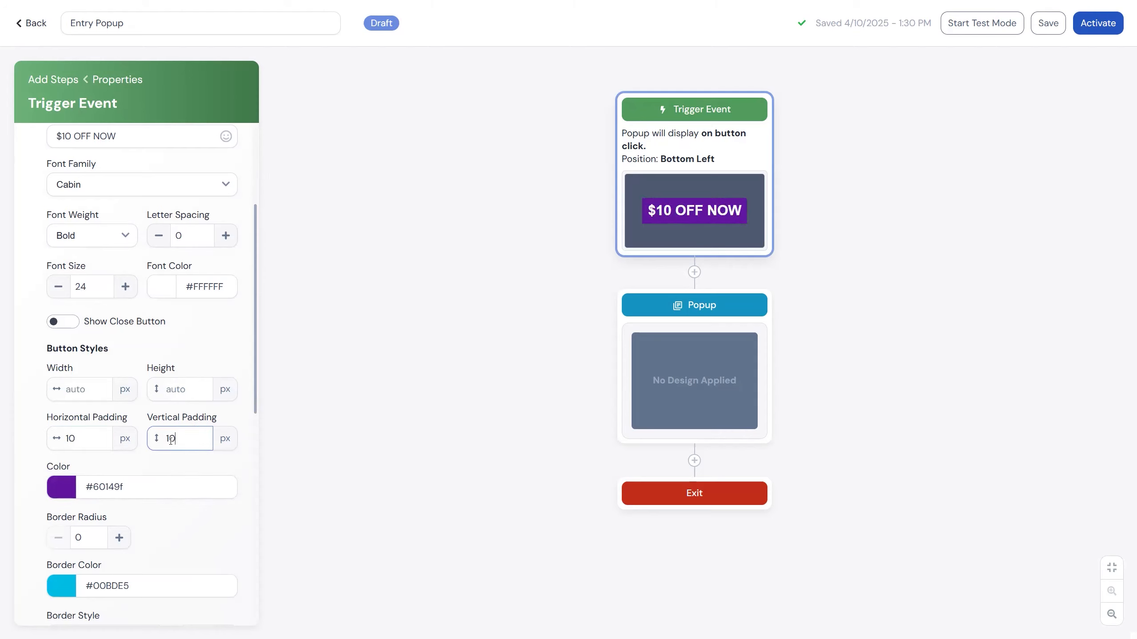
Round the trigger button's corners with a border radius of 30.
scroll(151, 453, down, 2)
click(76, 445)
click(87, 446)
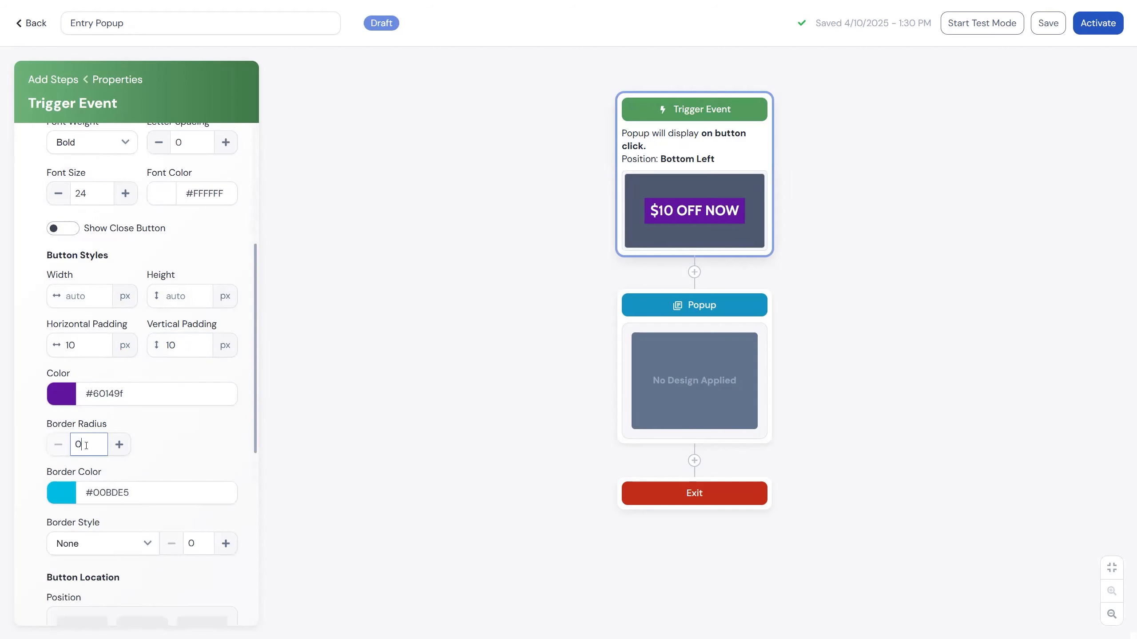
key(BackSpace)
text(30)
scroll(212, 411, down, 4)
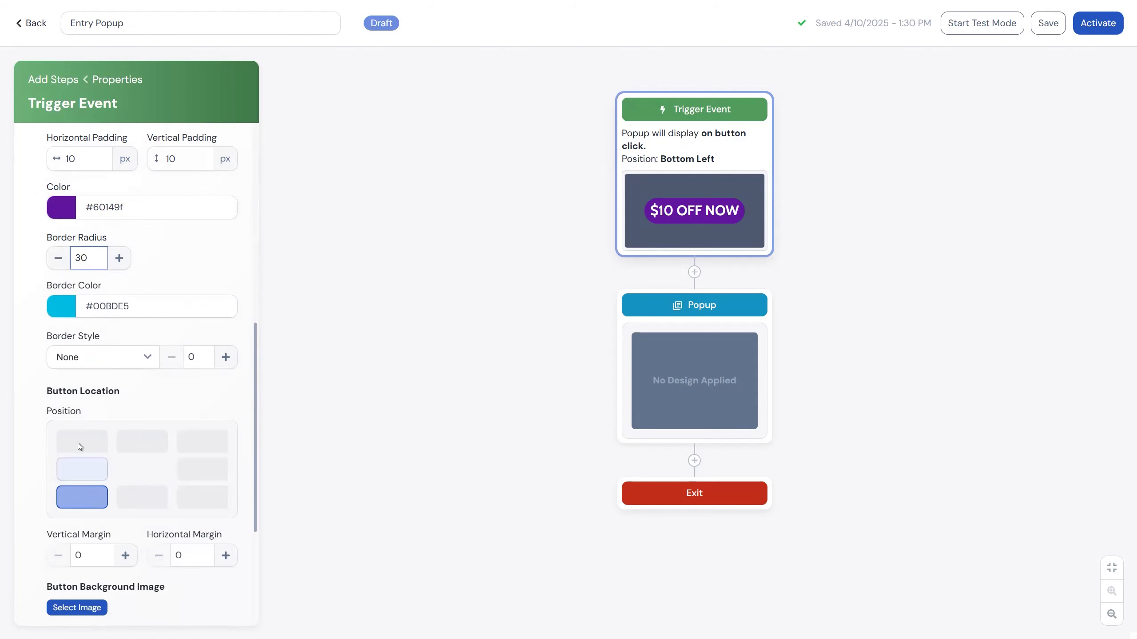
Position the trigger button at the bottom right of the page and enable its close button.
click(199, 499)
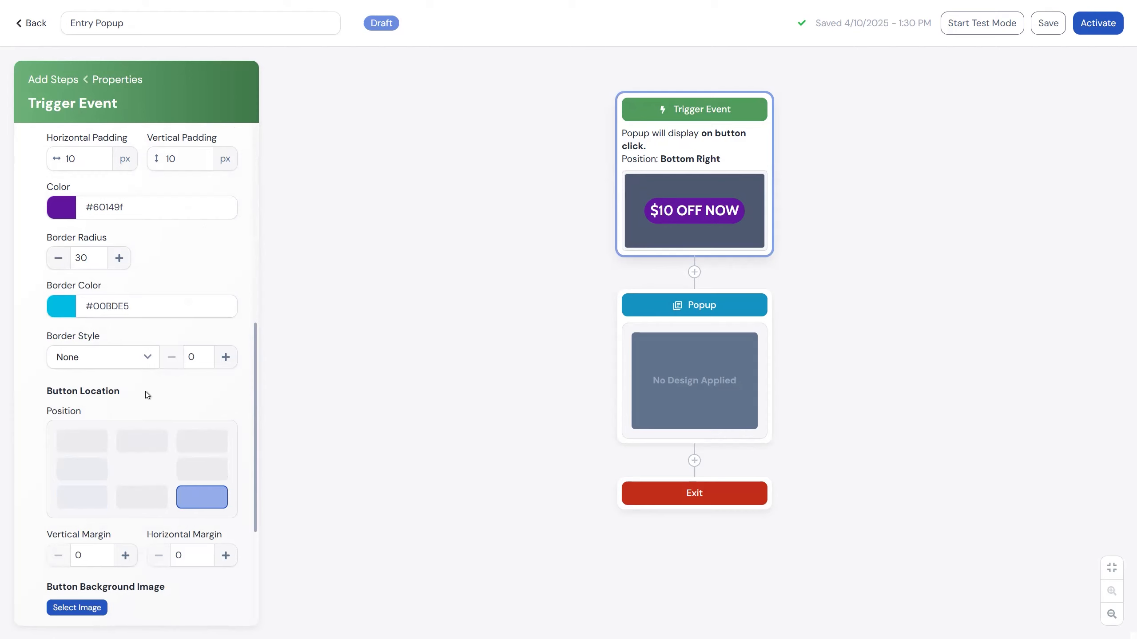
scroll(146, 392, up, 4)
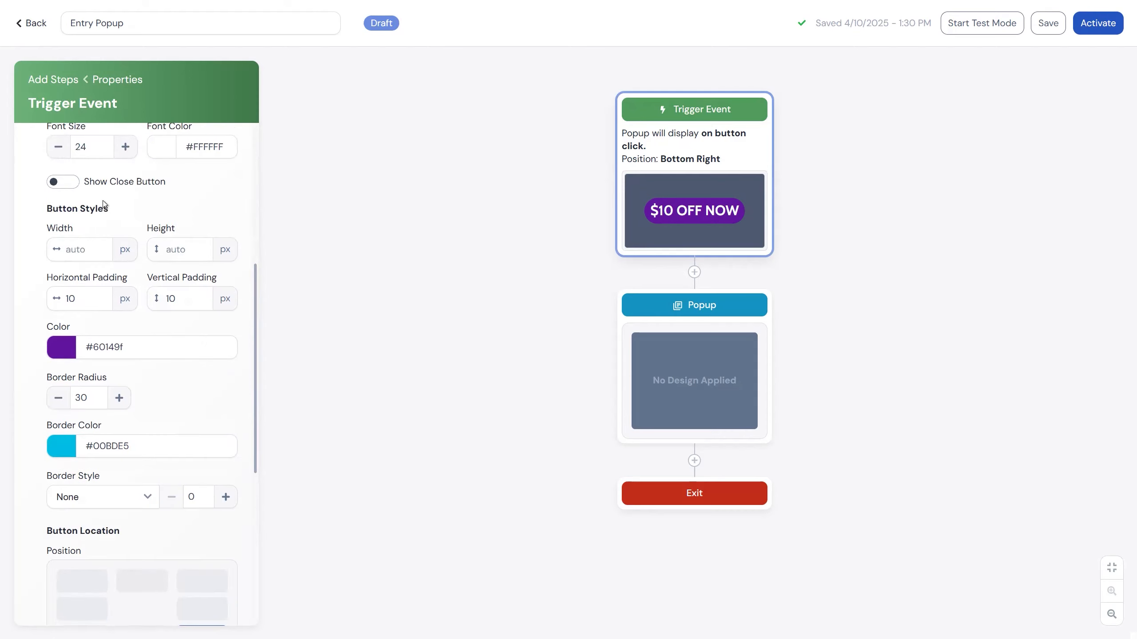
click(76, 183)
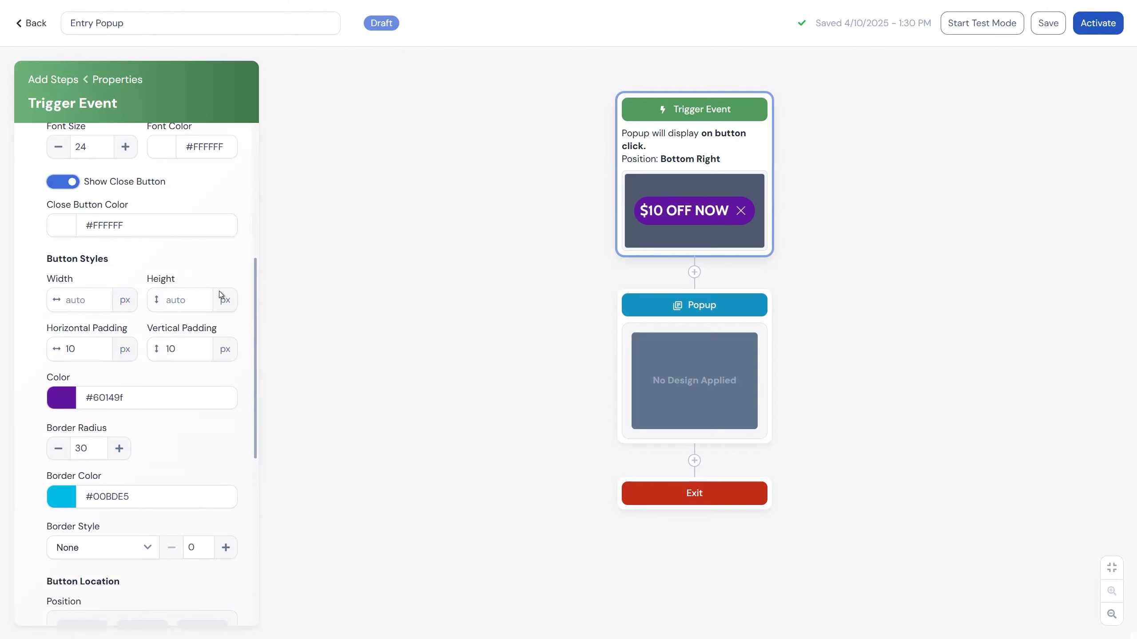
scroll(140, 295, down, 7)
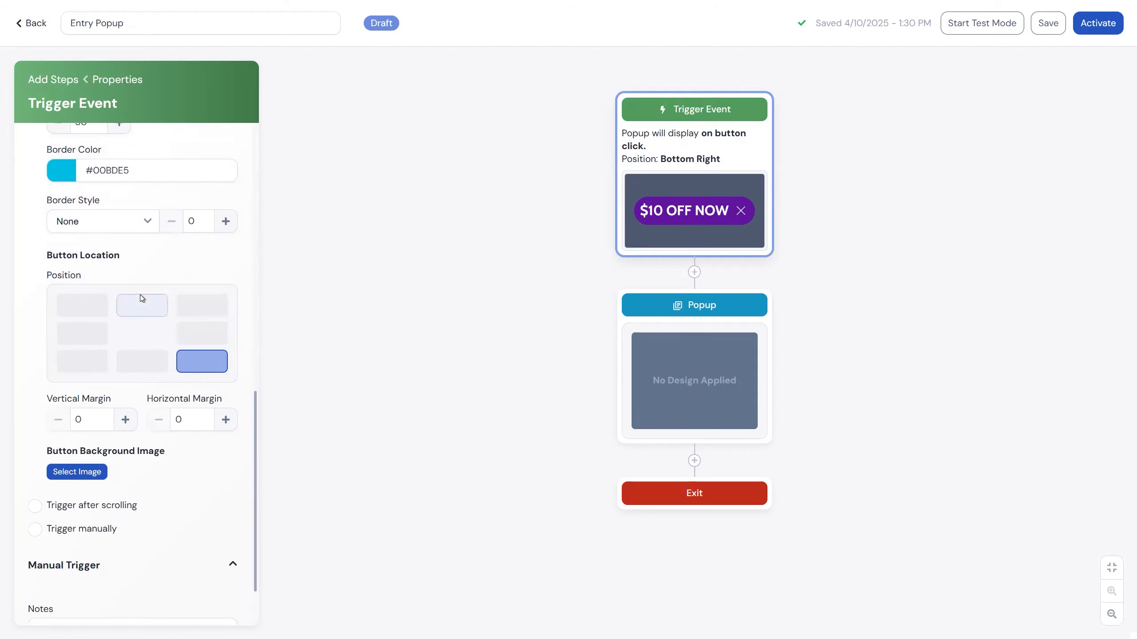
Try the after-scrolling trigger, settle on the manual trigger type, and leave the trigger event's properties.
click(91, 504)
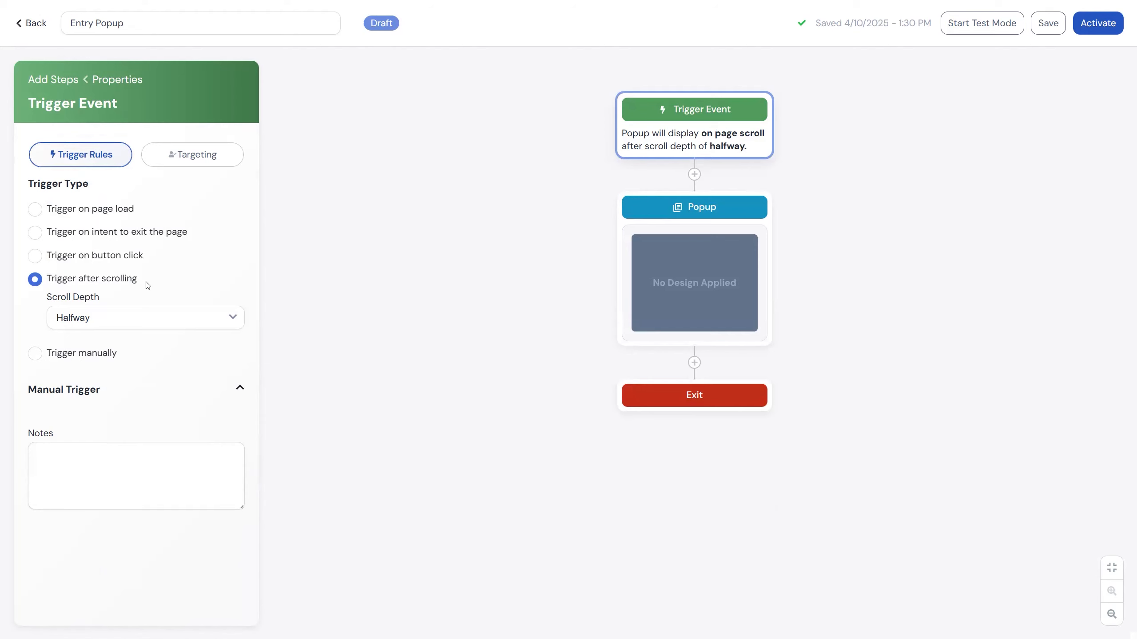
click(104, 355)
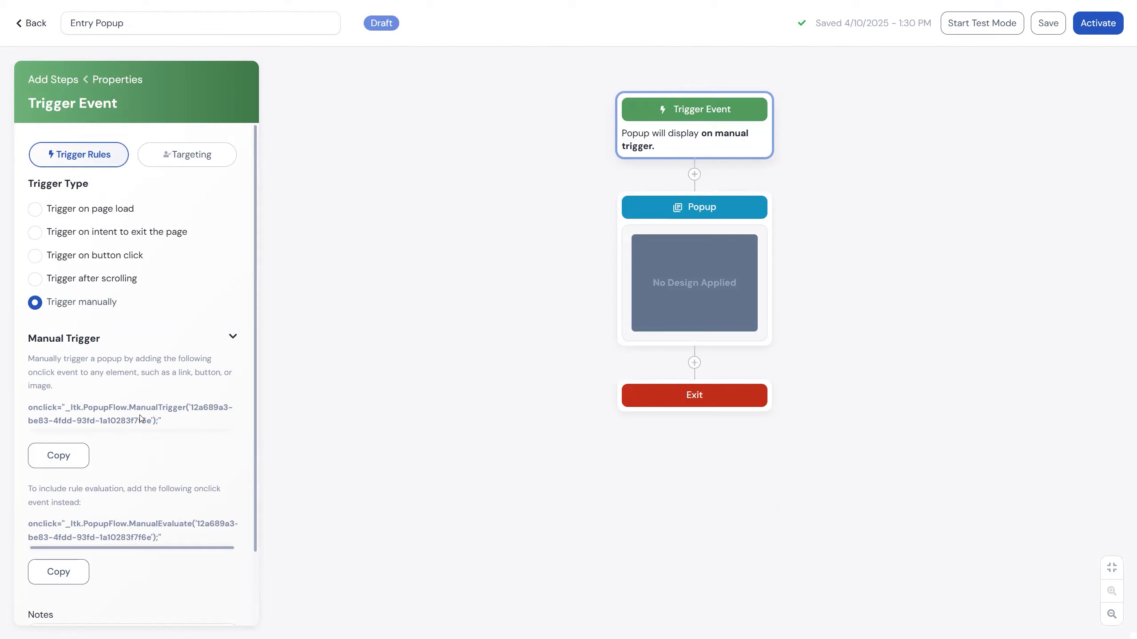
click(371, 213)
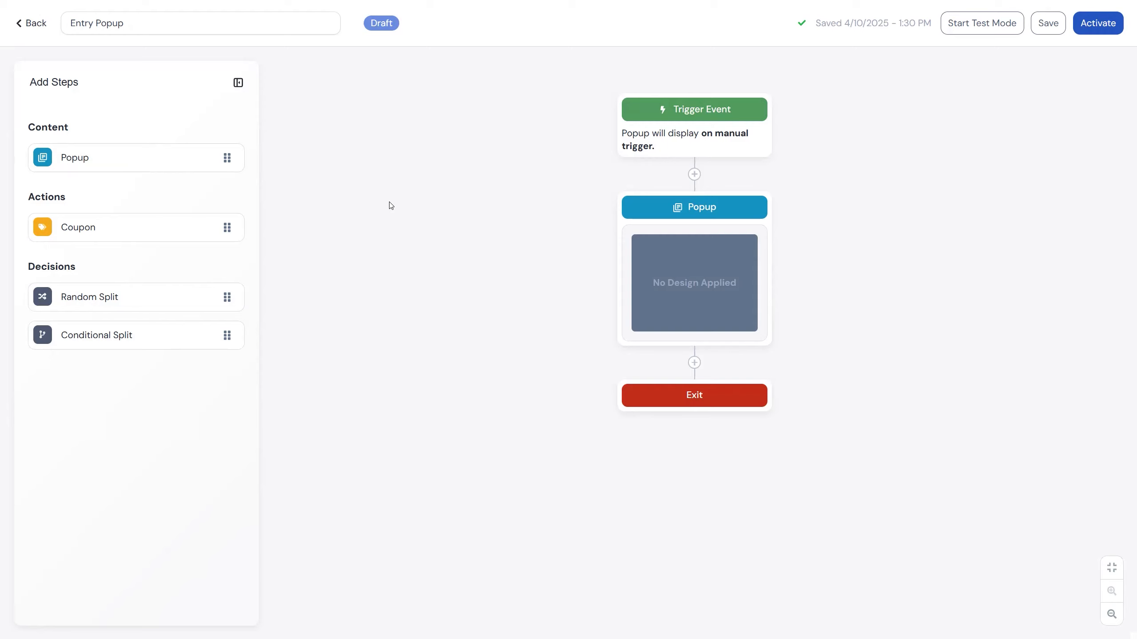
Name the popup step "Step 1" and make it close when the overlay is clicked.
click(632, 219)
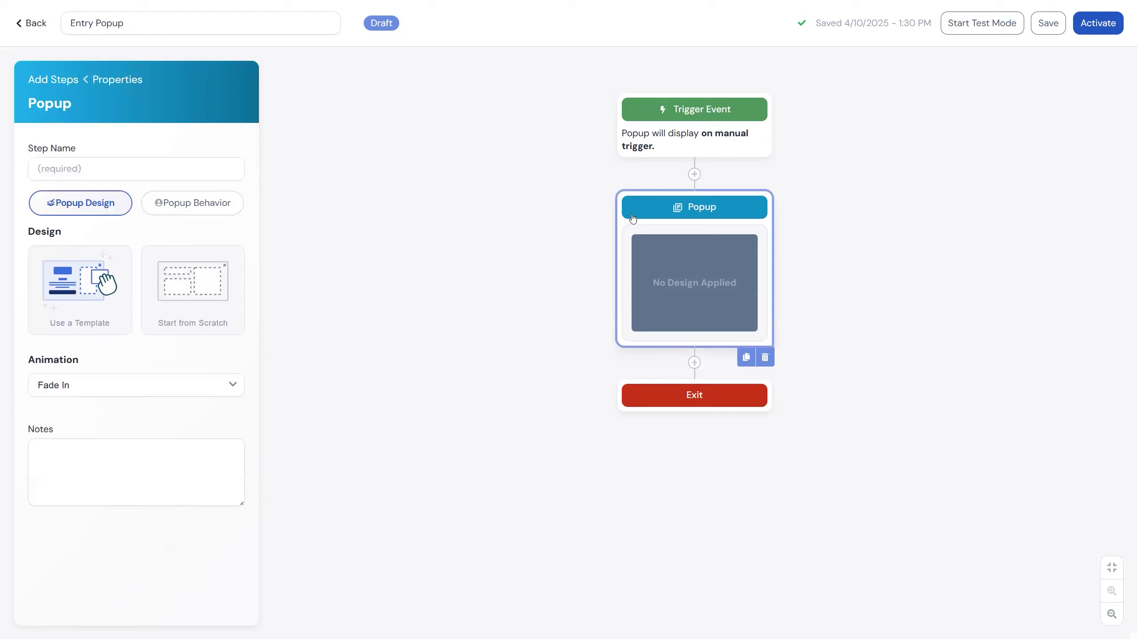
click(87, 169)
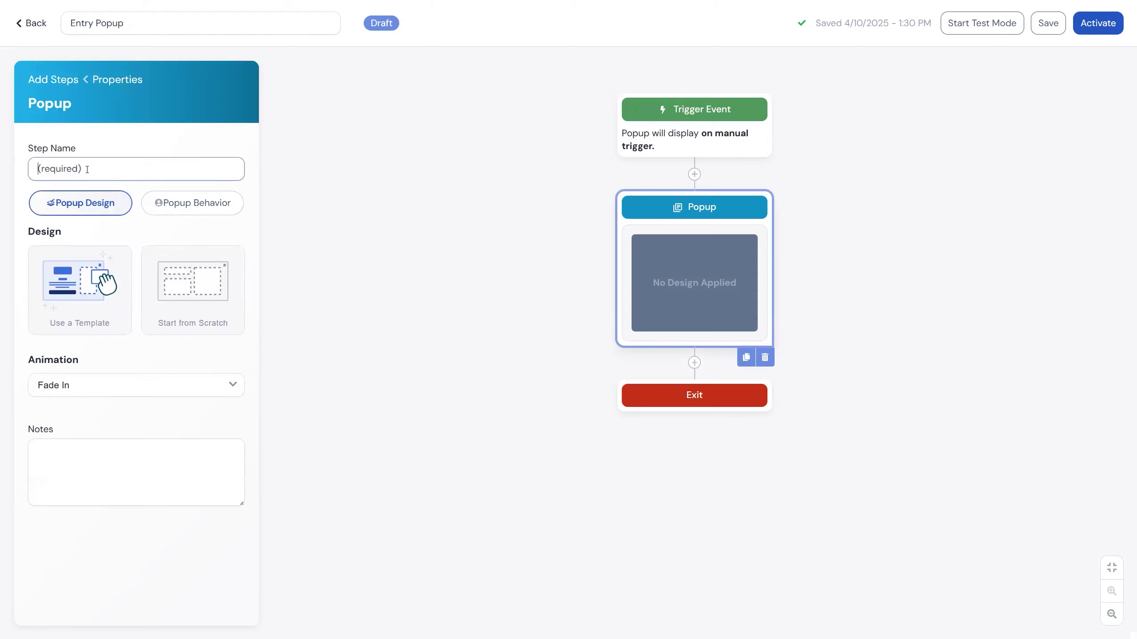
text(Step 1)
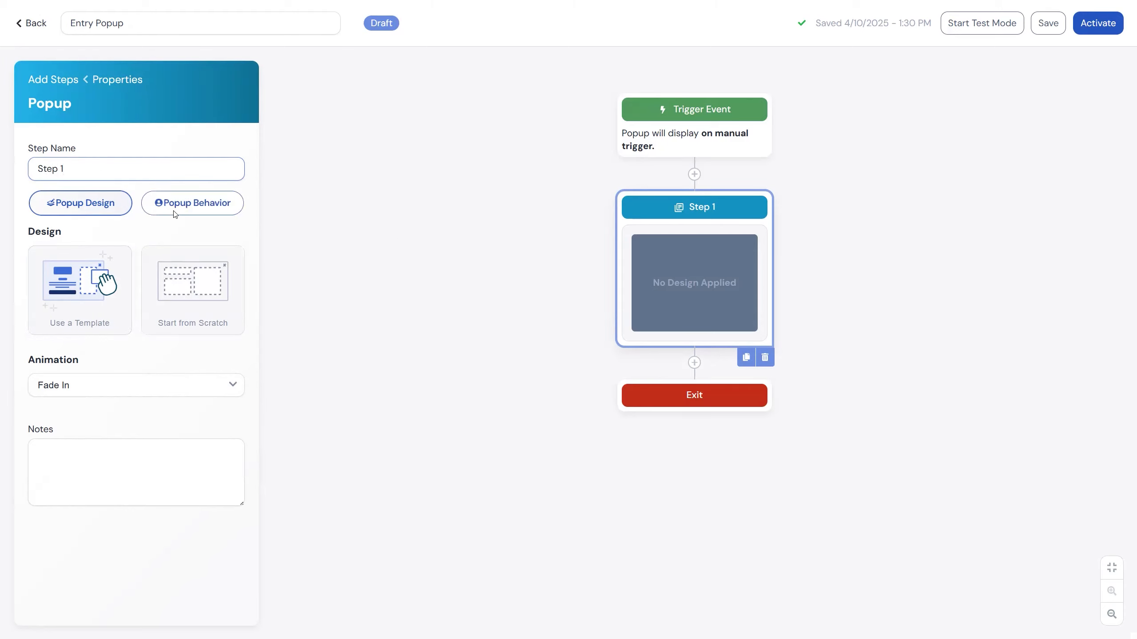
click(201, 211)
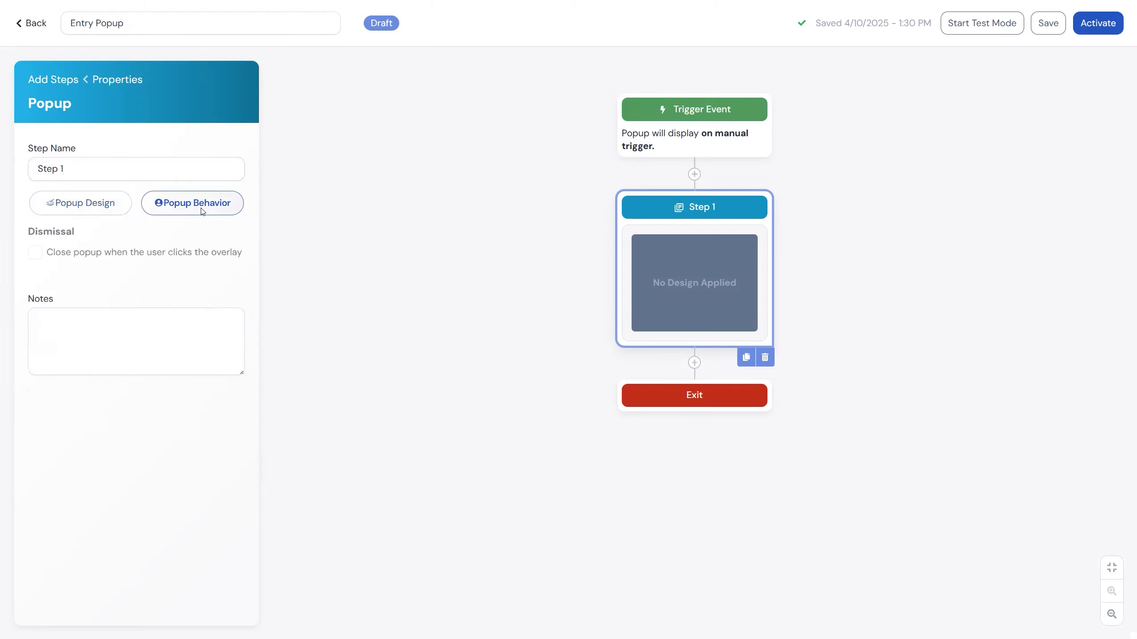
click(87, 254)
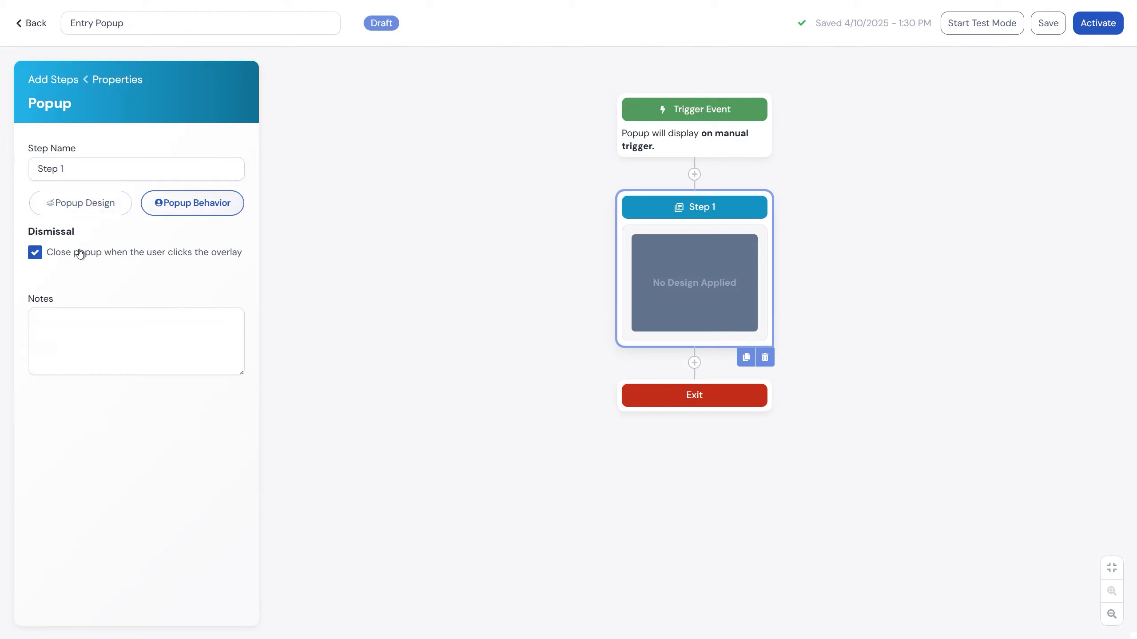
Return to the popup's design settings and review the available animation options.
click(82, 209)
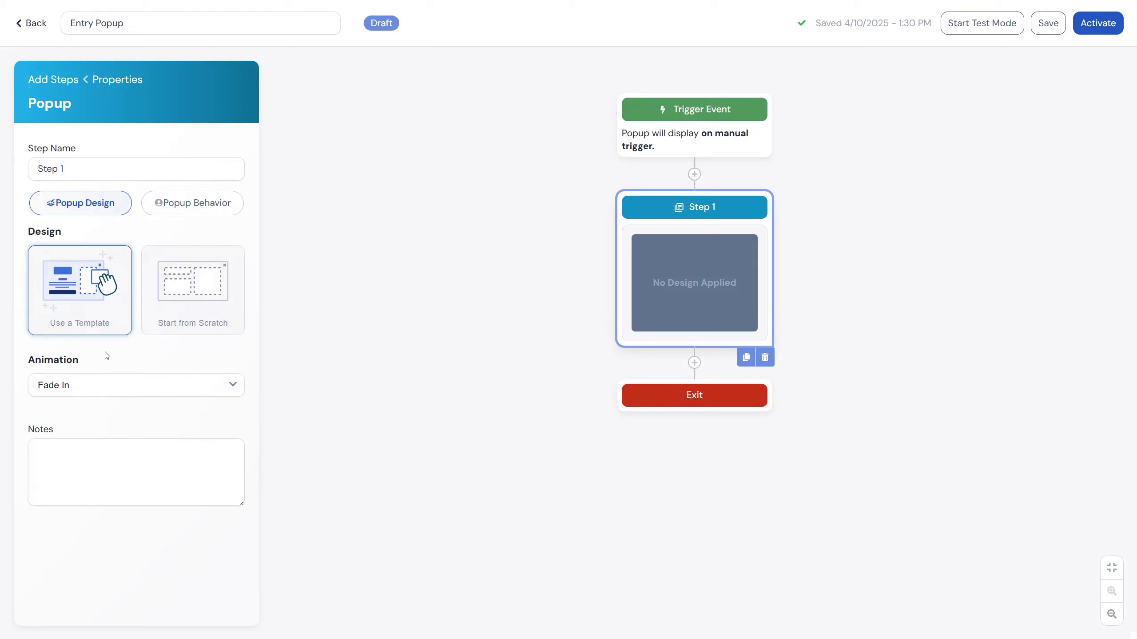
click(144, 386)
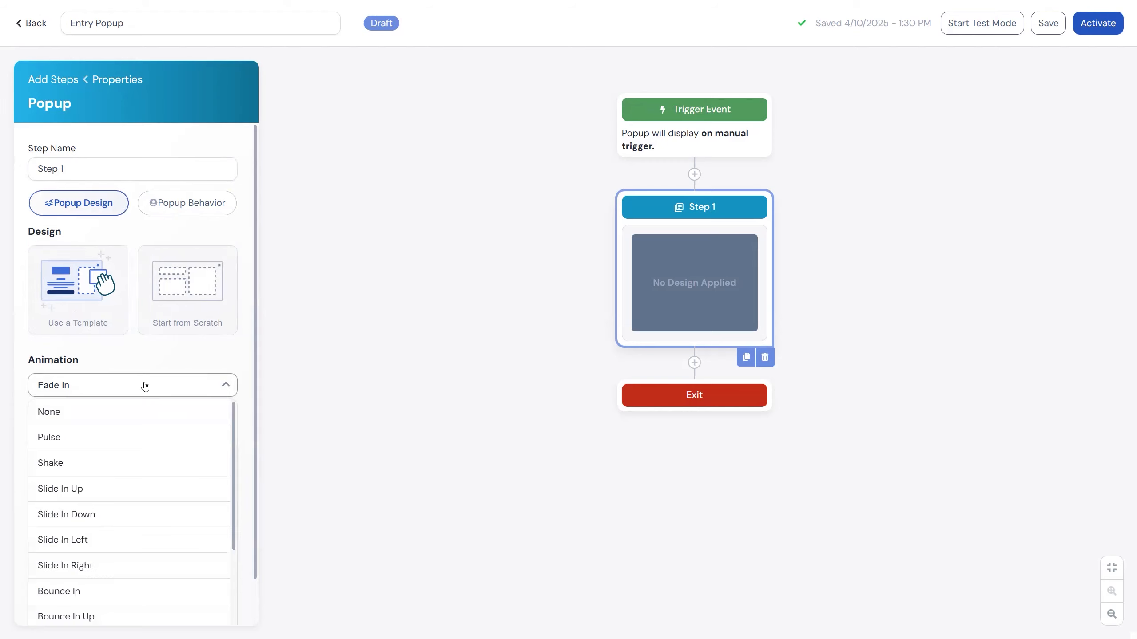
scroll(190, 548, down, 2)
scroll(190, 549, down, 1)
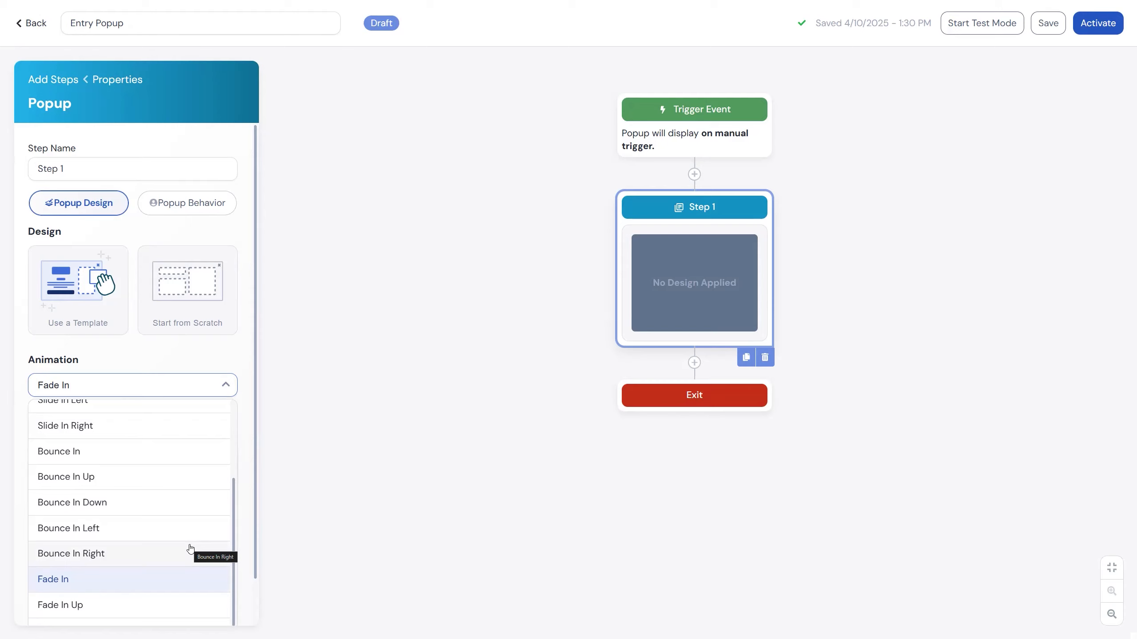
click(88, 312)
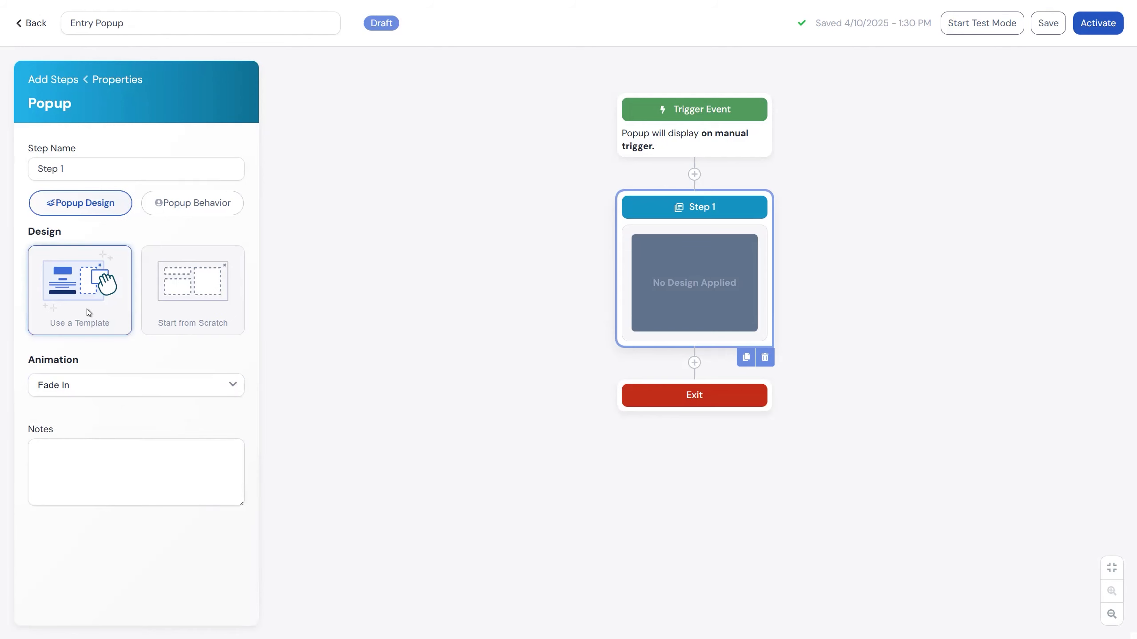
Browse the popup templates with the mobile preview and category filter options, and open the Tweed theme.
click(88, 312)
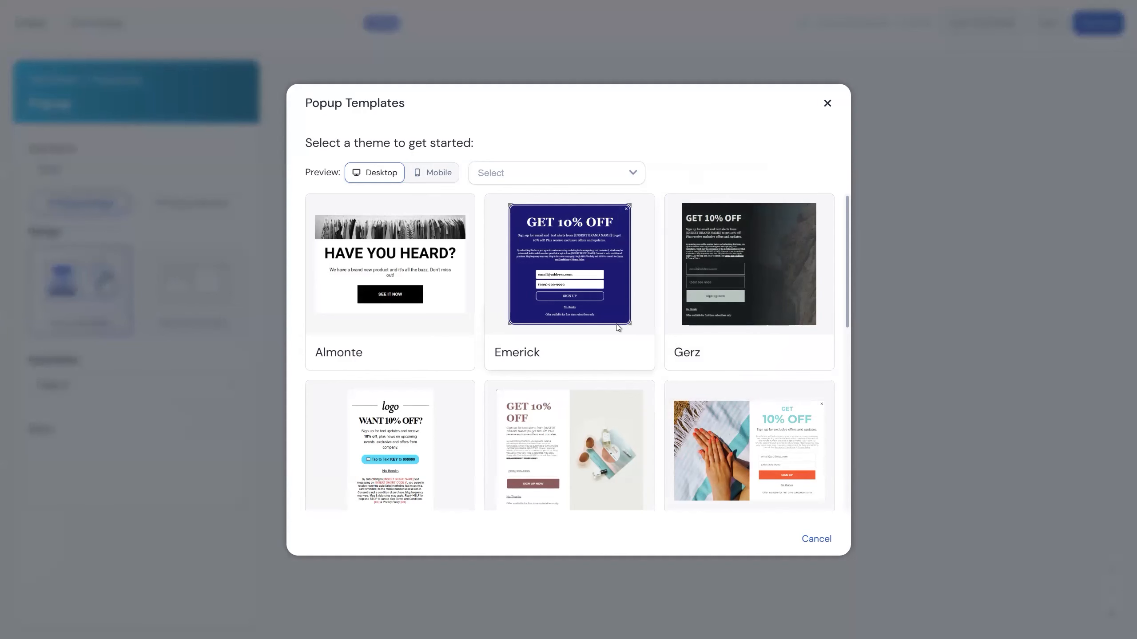
scroll(616, 323, down, 8)
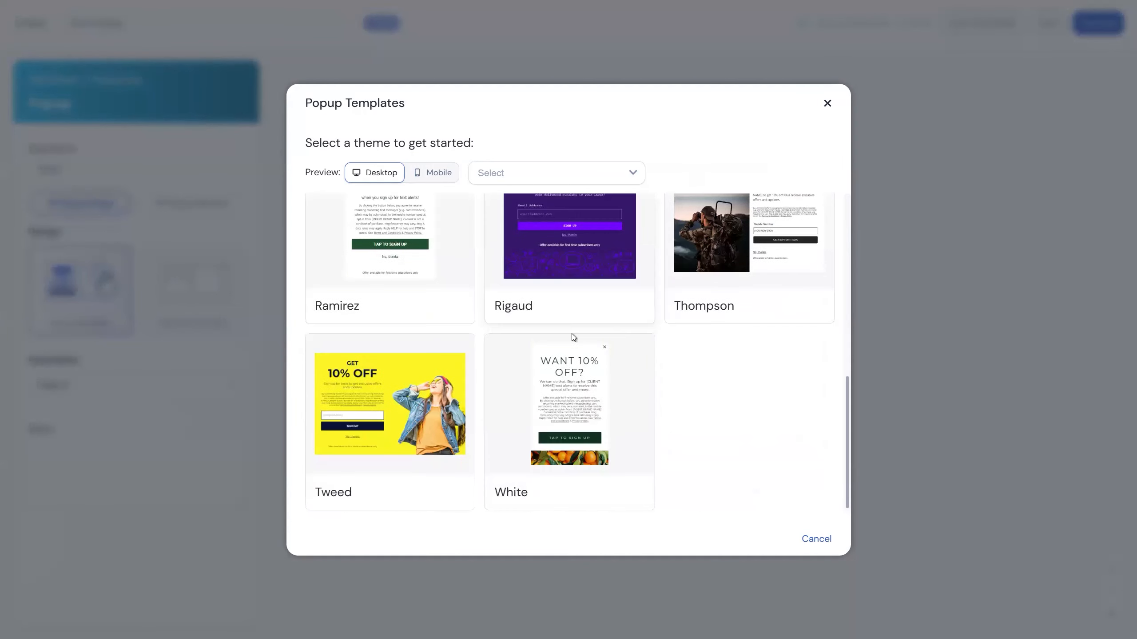
click(442, 181)
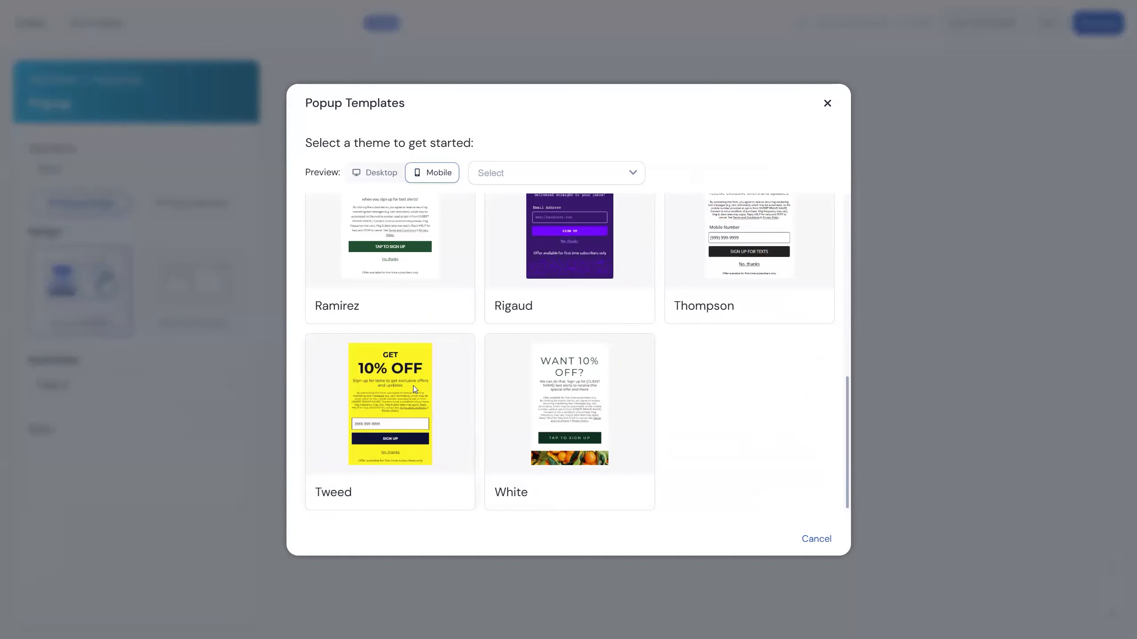
click(514, 172)
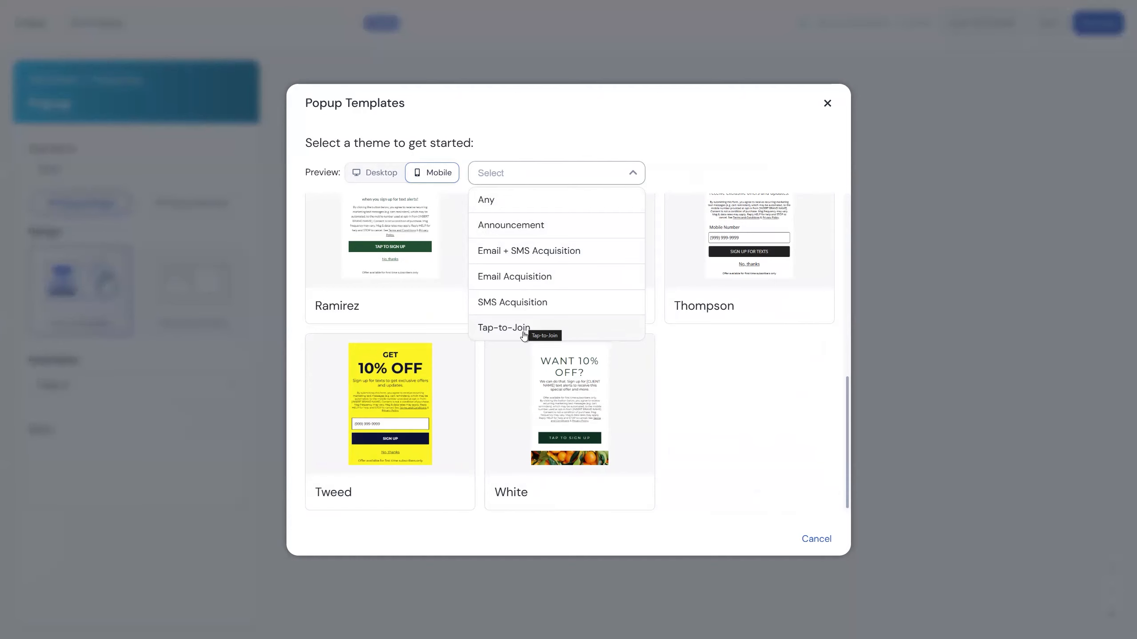
click(322, 428)
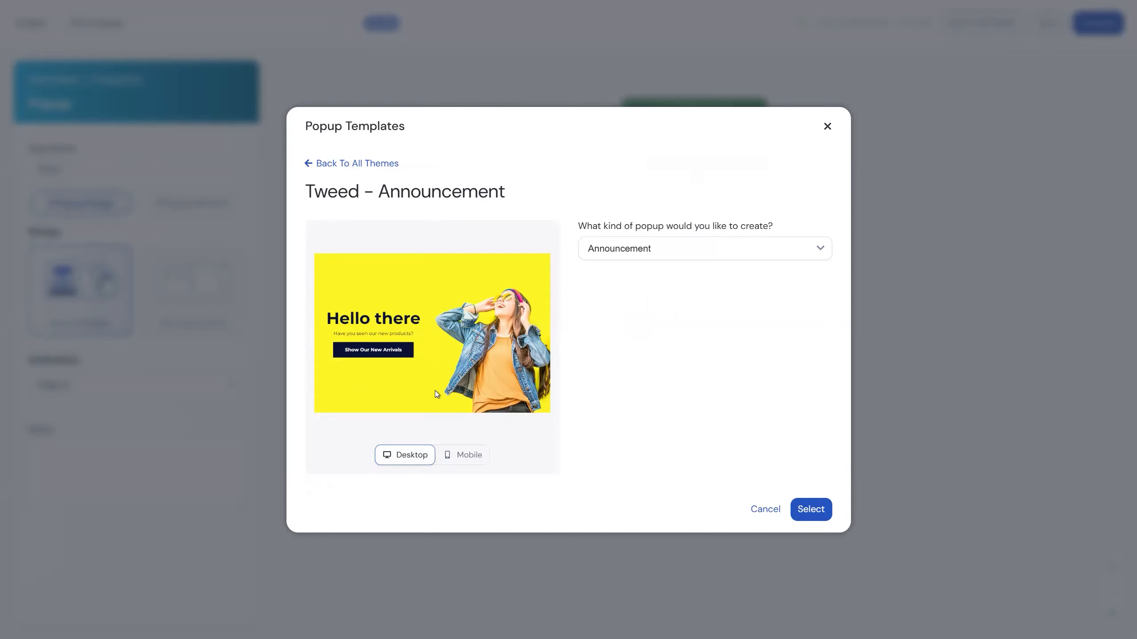
Compare the Announcement, SMS Acquisition and Tap-to-Join kinds of the Tweed theme, and select its Email Acquisition template.
click(404, 456)
click(707, 253)
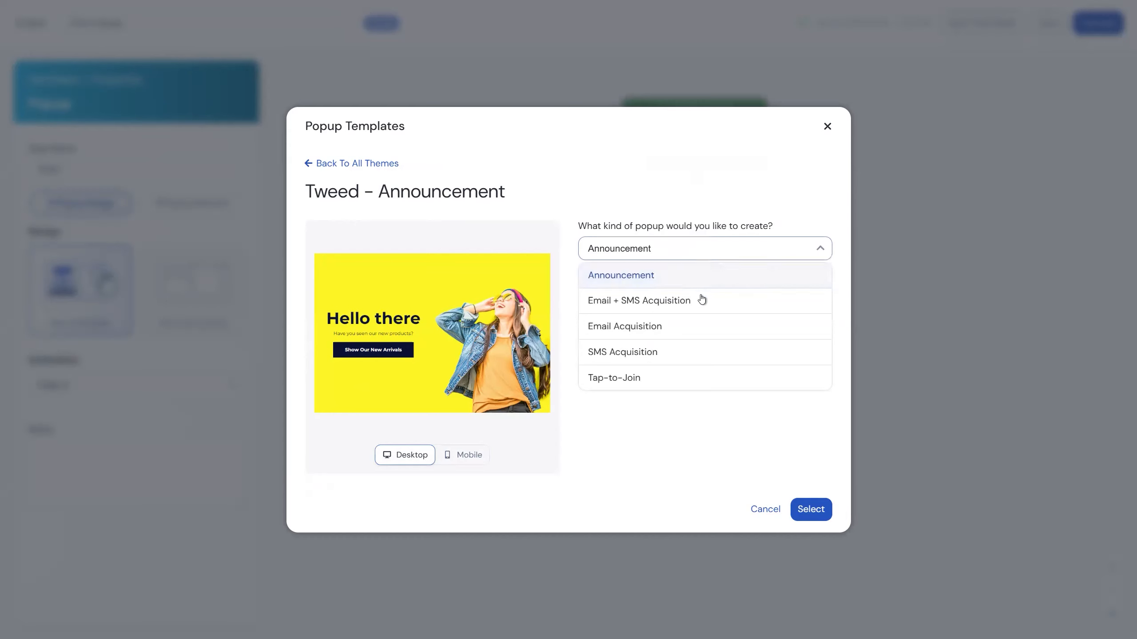
click(676, 331)
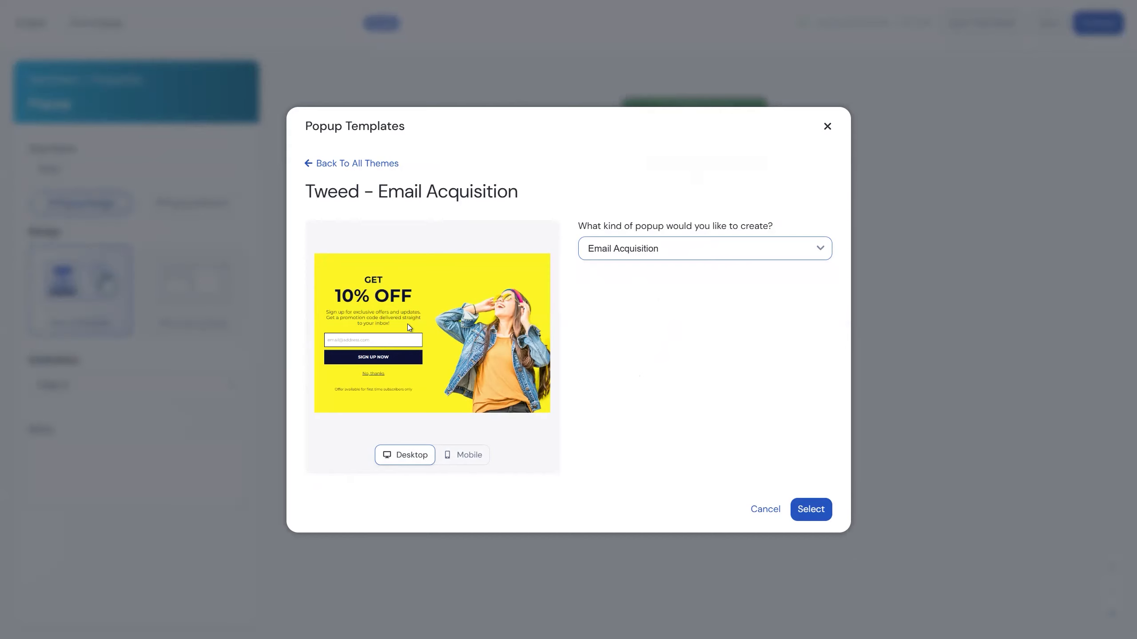
click(666, 261)
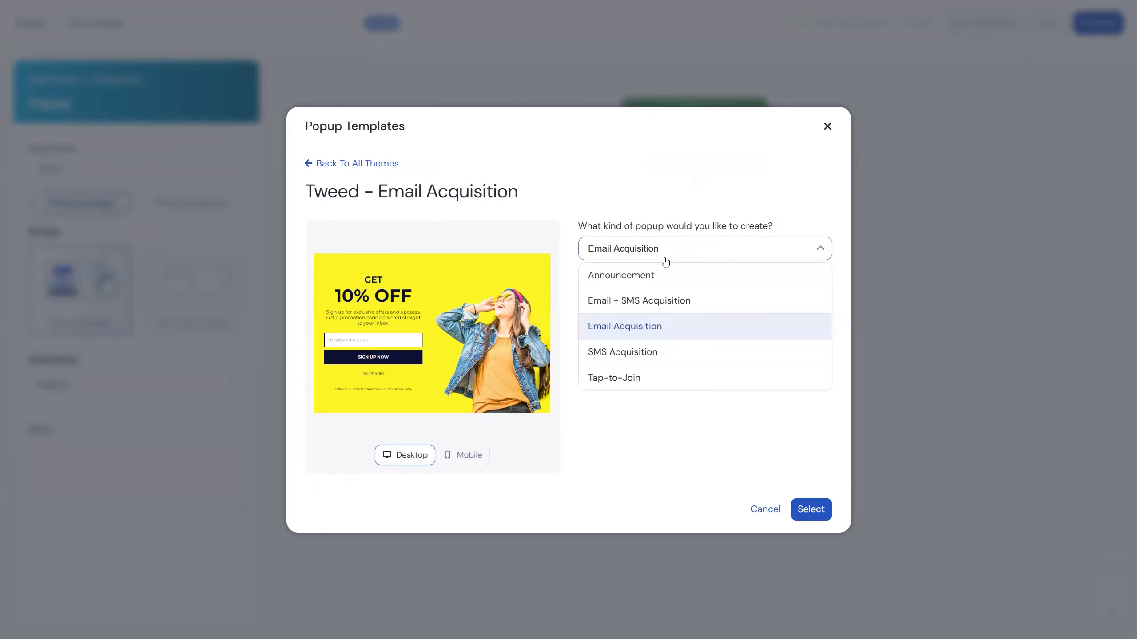
click(653, 352)
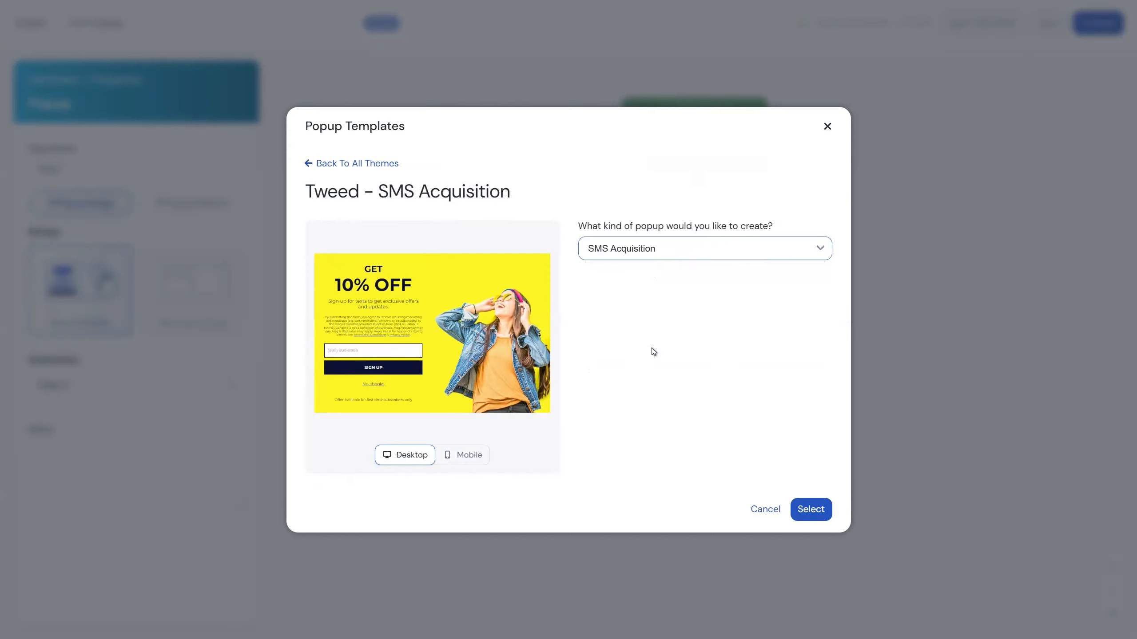
click(624, 249)
click(633, 374)
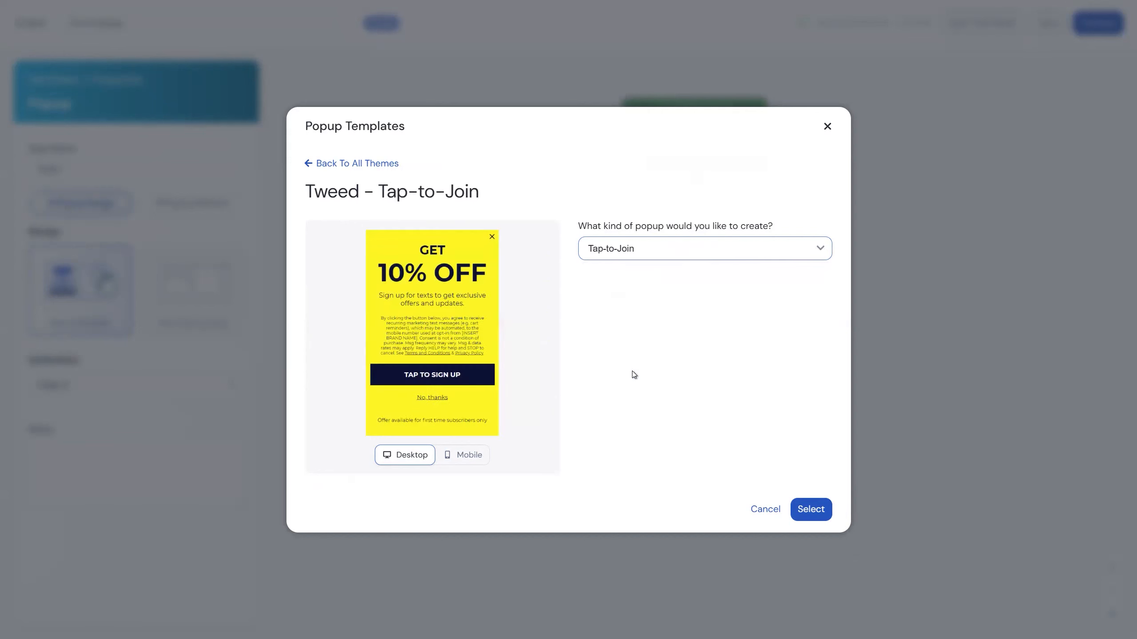
click(636, 257)
click(638, 329)
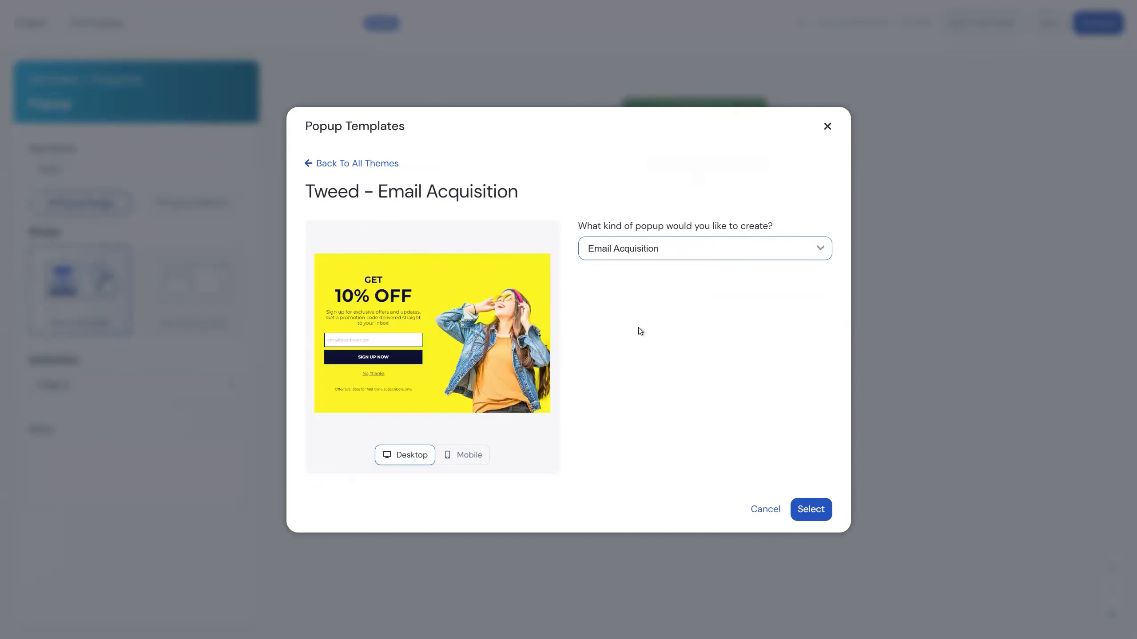
click(811, 510)
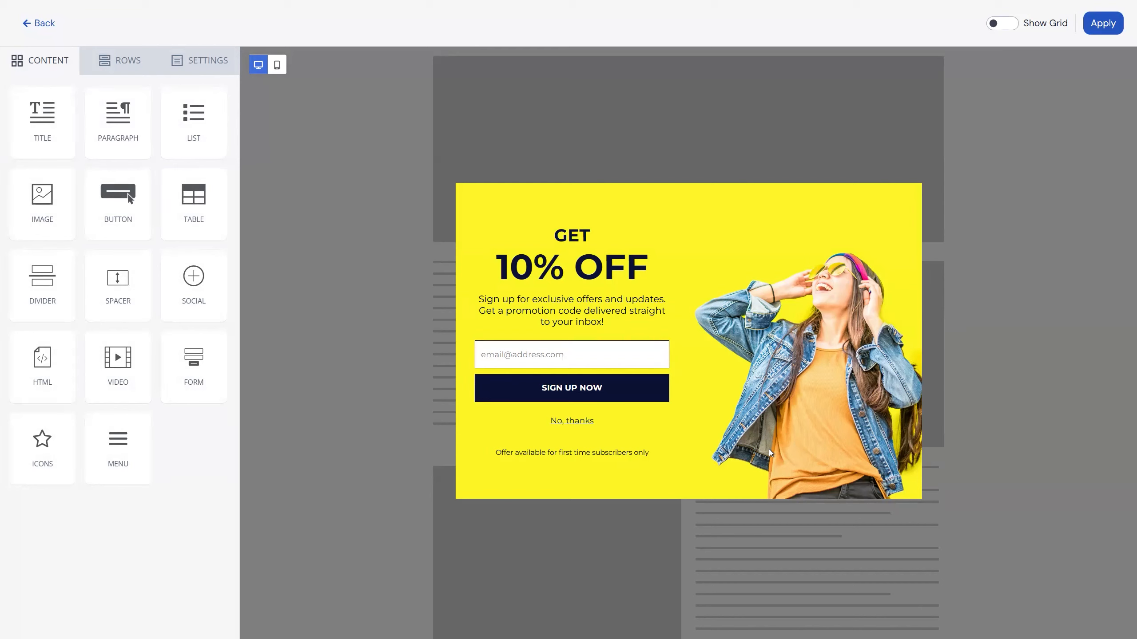
Review the available content blocks and the properties of the "10% OFF" title and the popup image.
drag(92, 211, 188, 221)
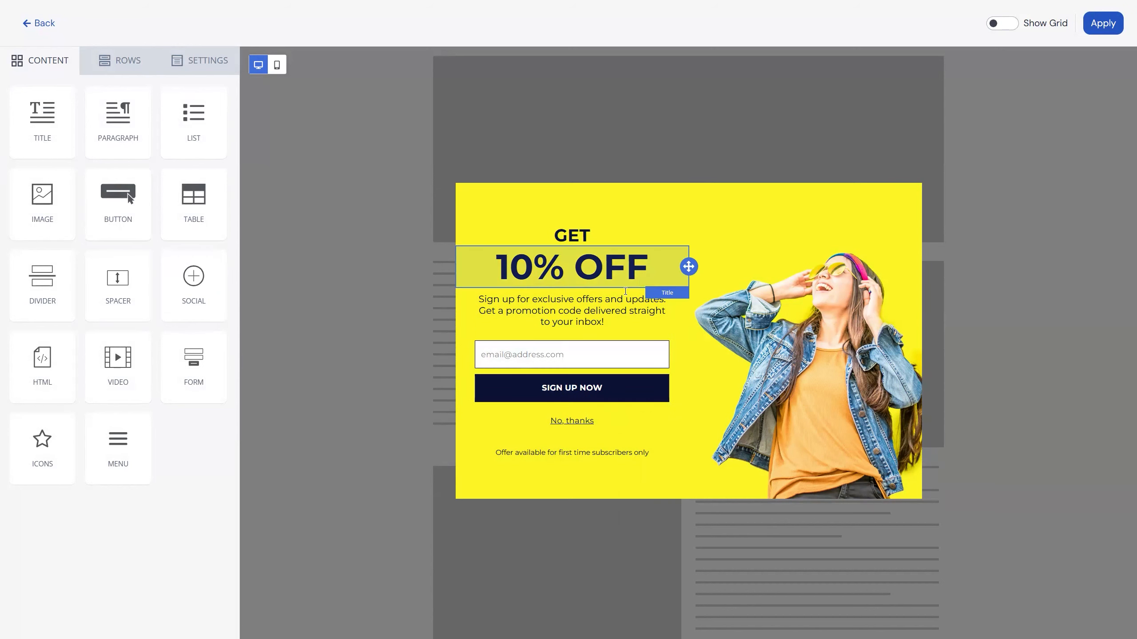
click(626, 274)
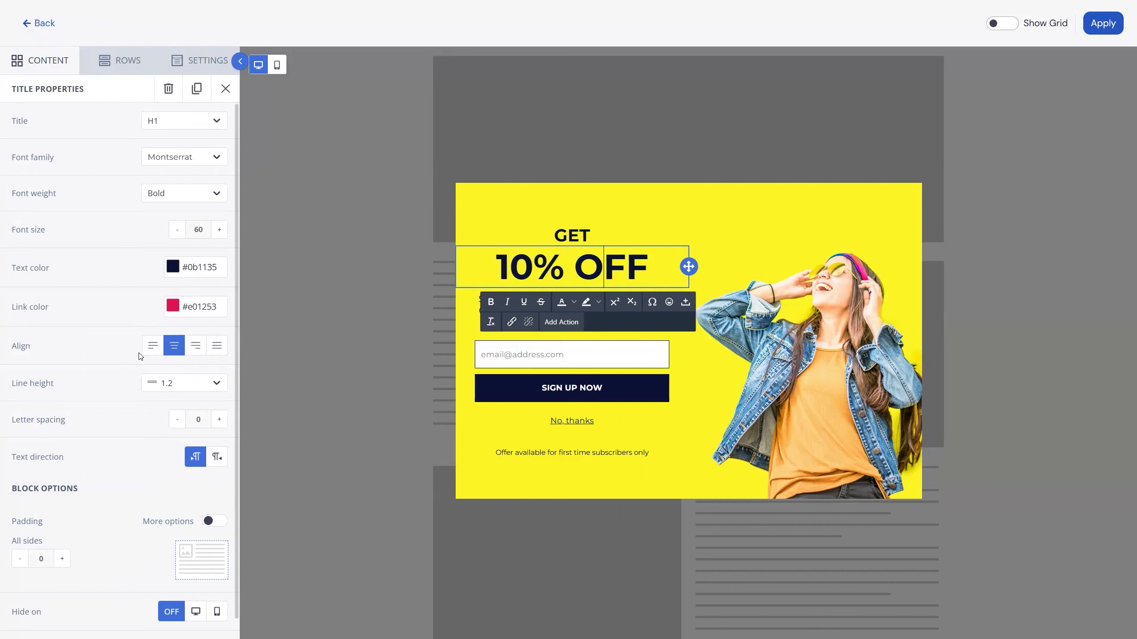
click(766, 338)
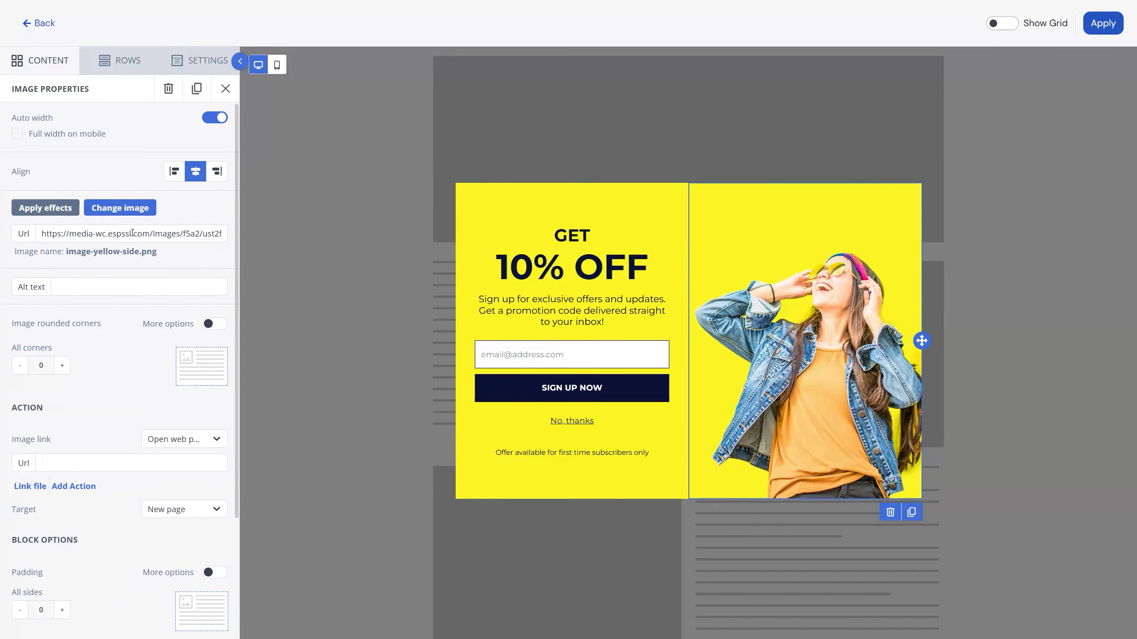
click(93, 233)
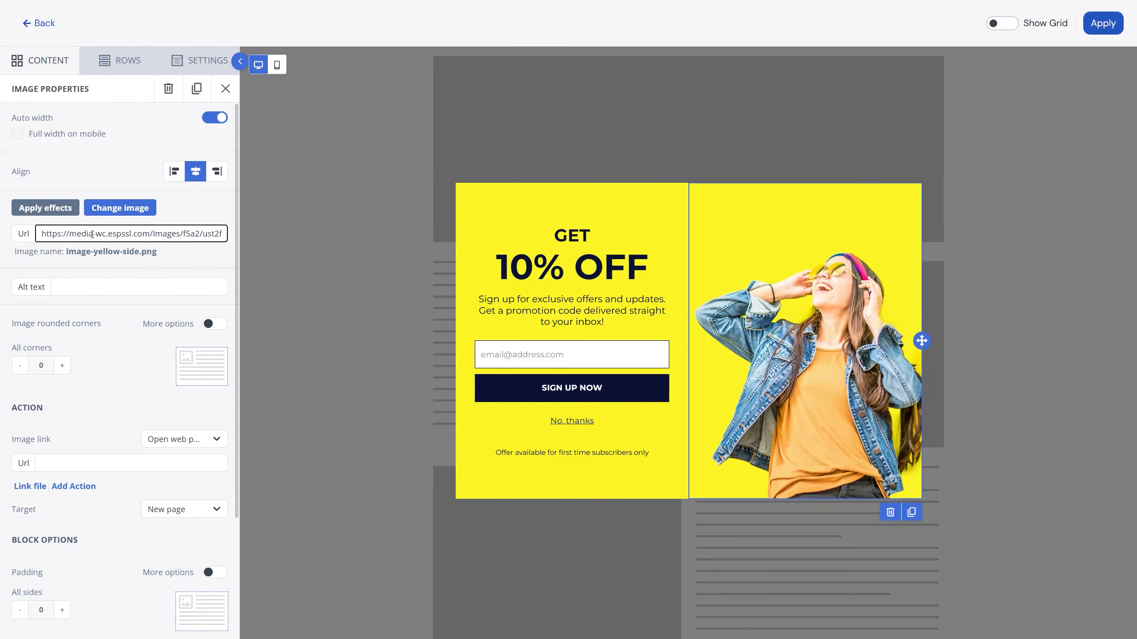
Try cropping the popup image to 900 by 1068 in the image effects editor.
click(41, 209)
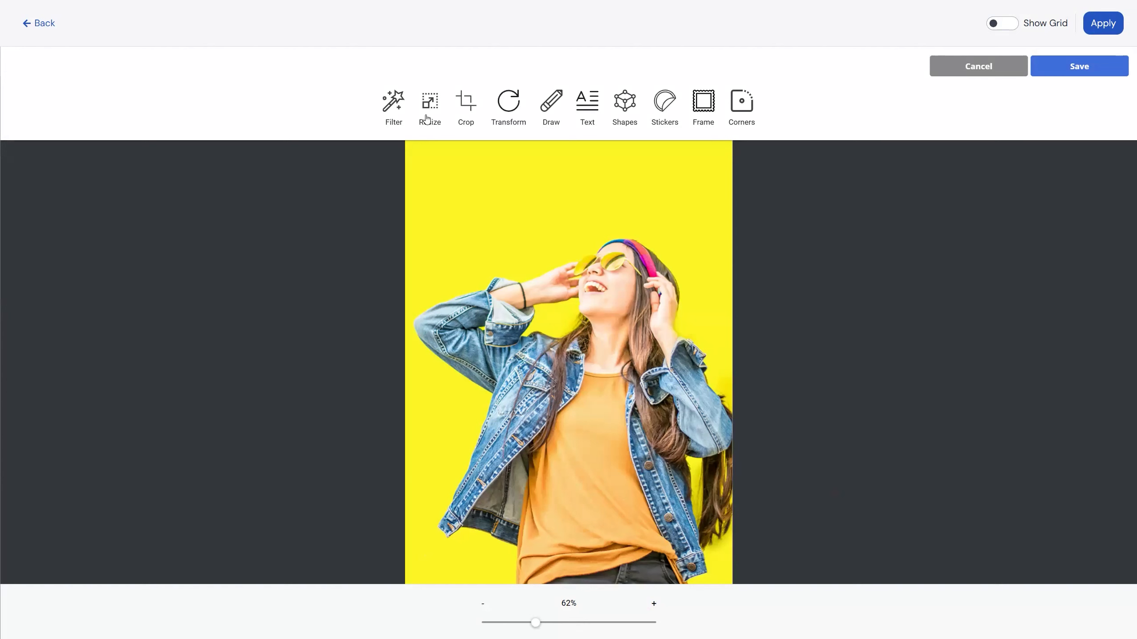
click(460, 108)
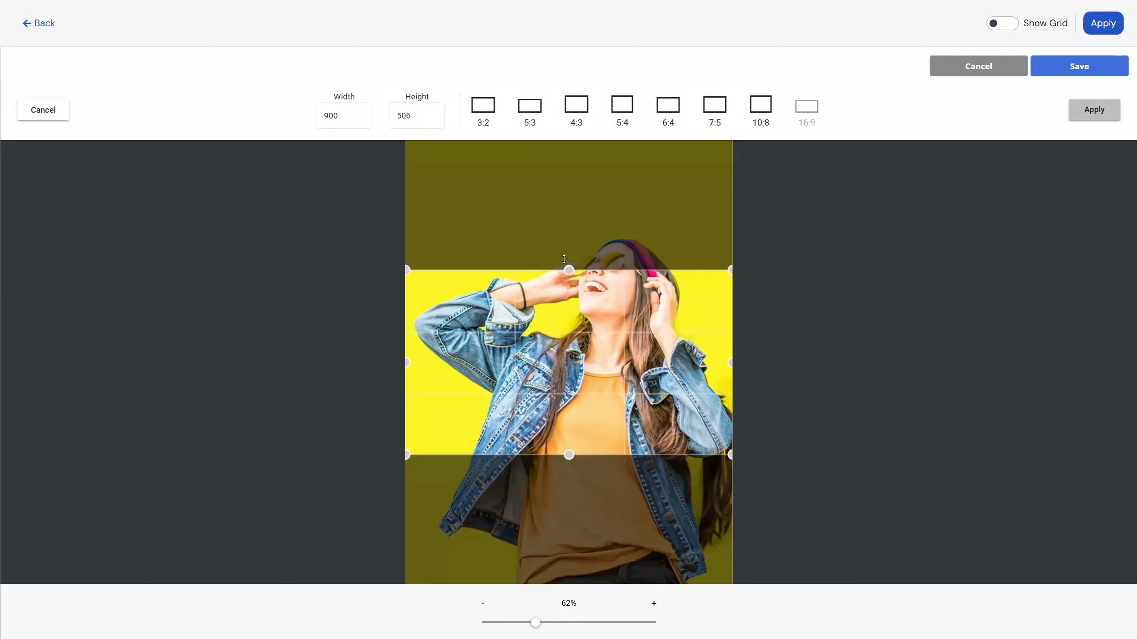
drag(569, 270, 568, 175)
drag(567, 455, 568, 565)
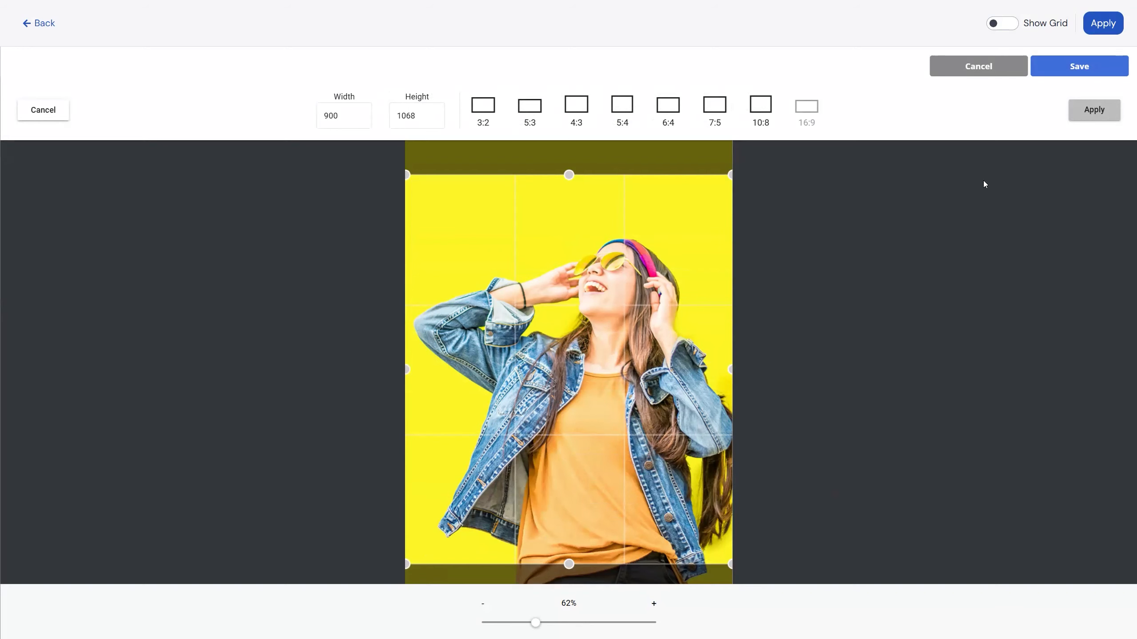
click(978, 72)
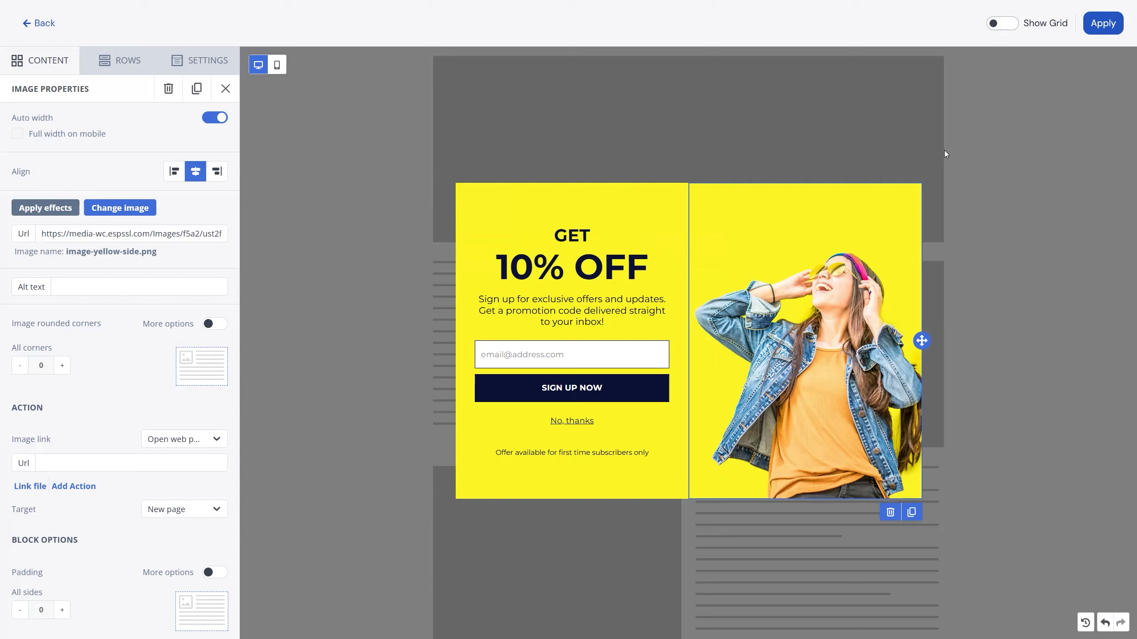
Review the popup image's remaining properties, including its link action, padding, device visibility and attributes, and return to the content blocks.
scroll(75, 411, down, 1)
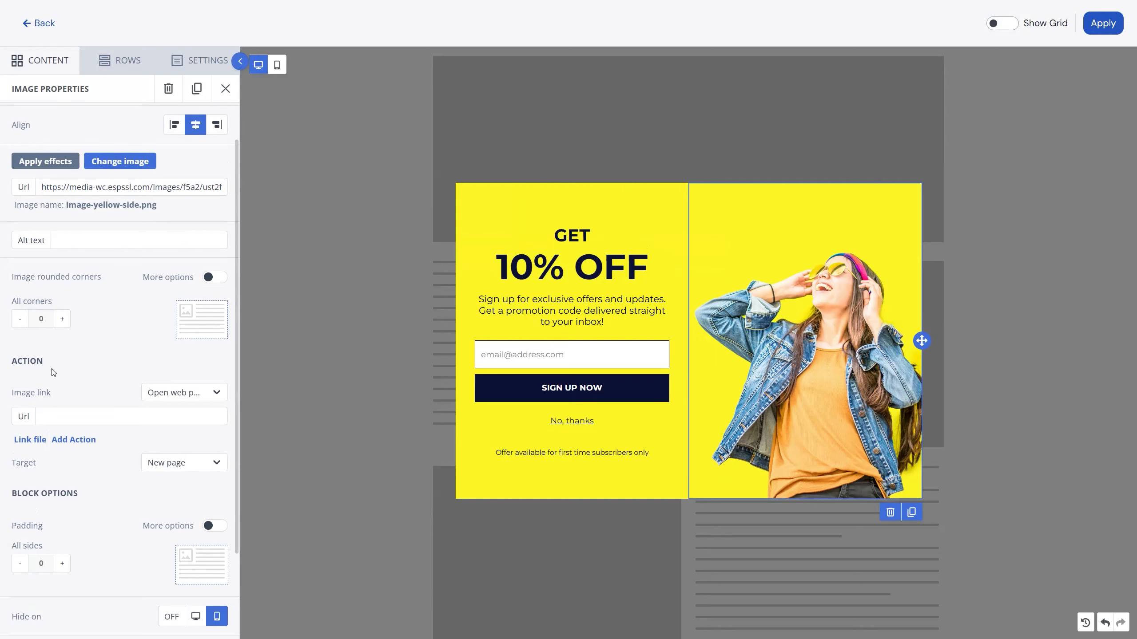
scroll(53, 373, down, 2)
scroll(57, 429, down, 1)
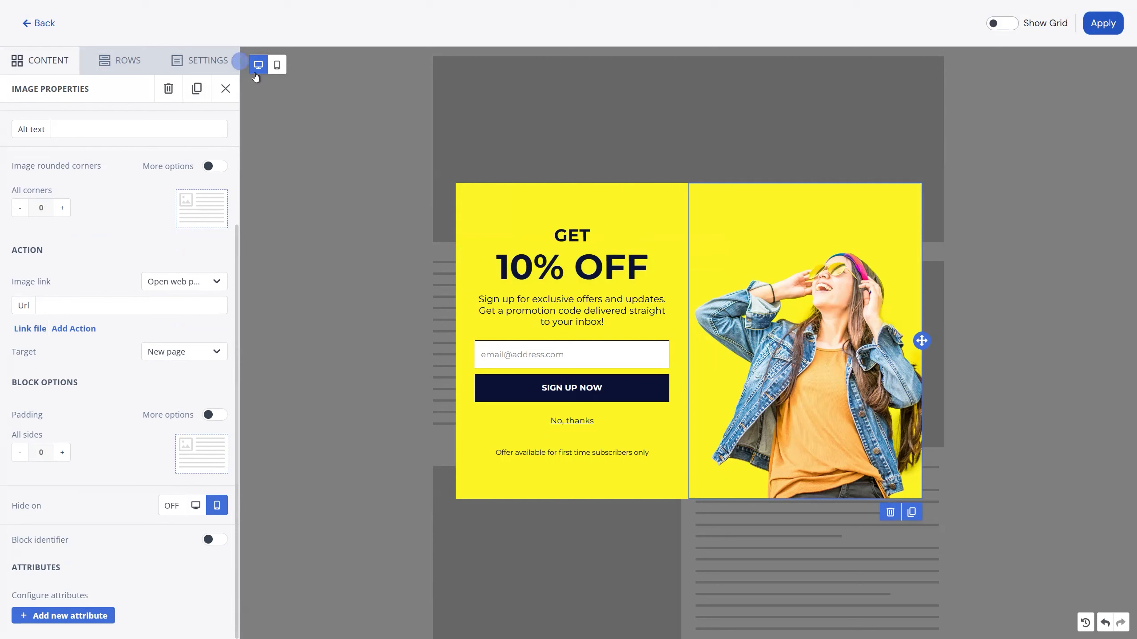
click(52, 59)
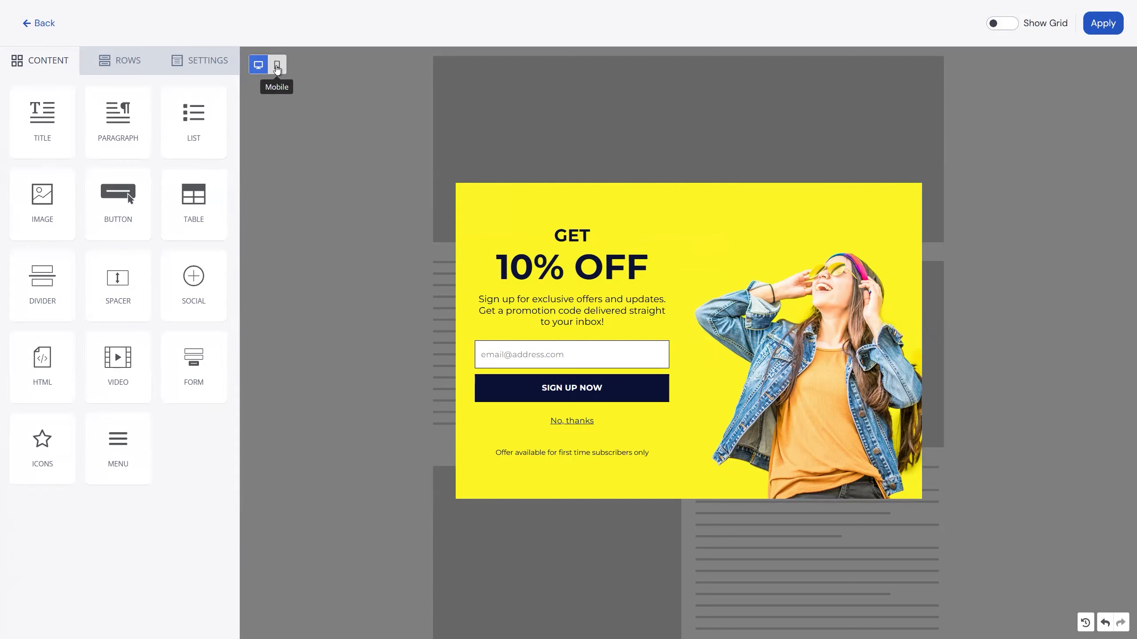
Compare the design's mobile and desktop previews, check the image's mobile visibility setting, and turn off the display of hidden elements.
click(277, 66)
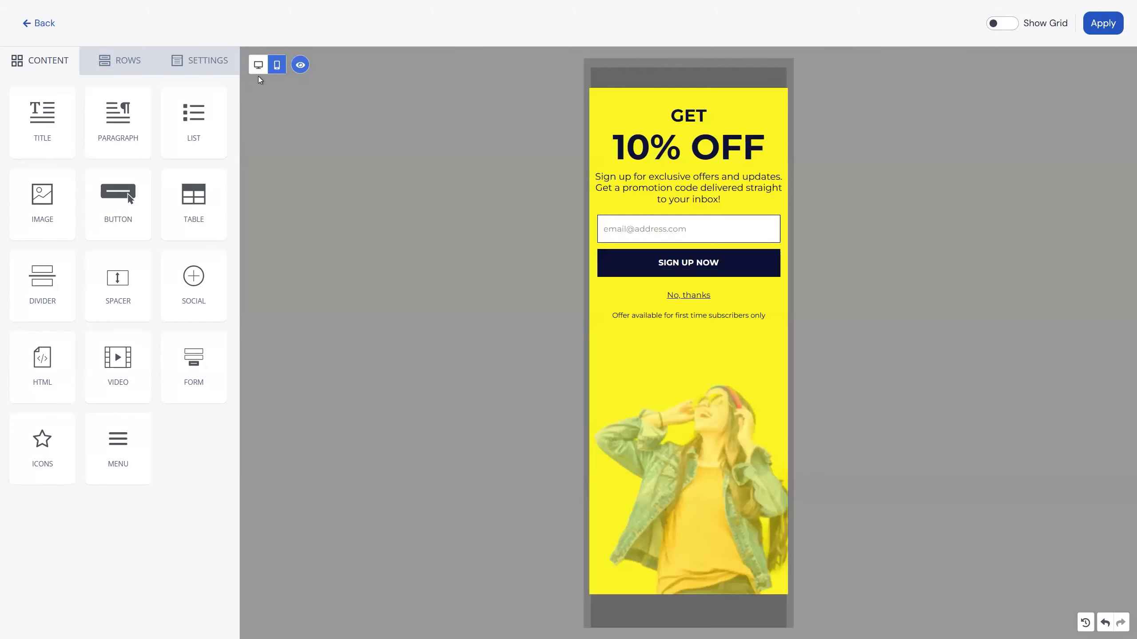
click(259, 66)
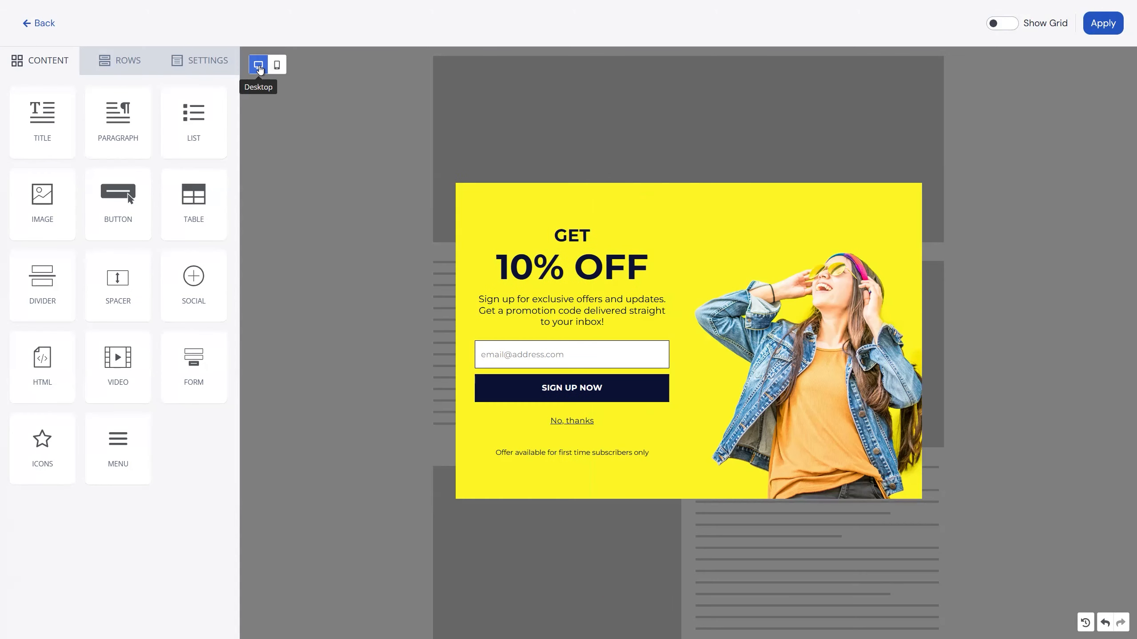
click(277, 67)
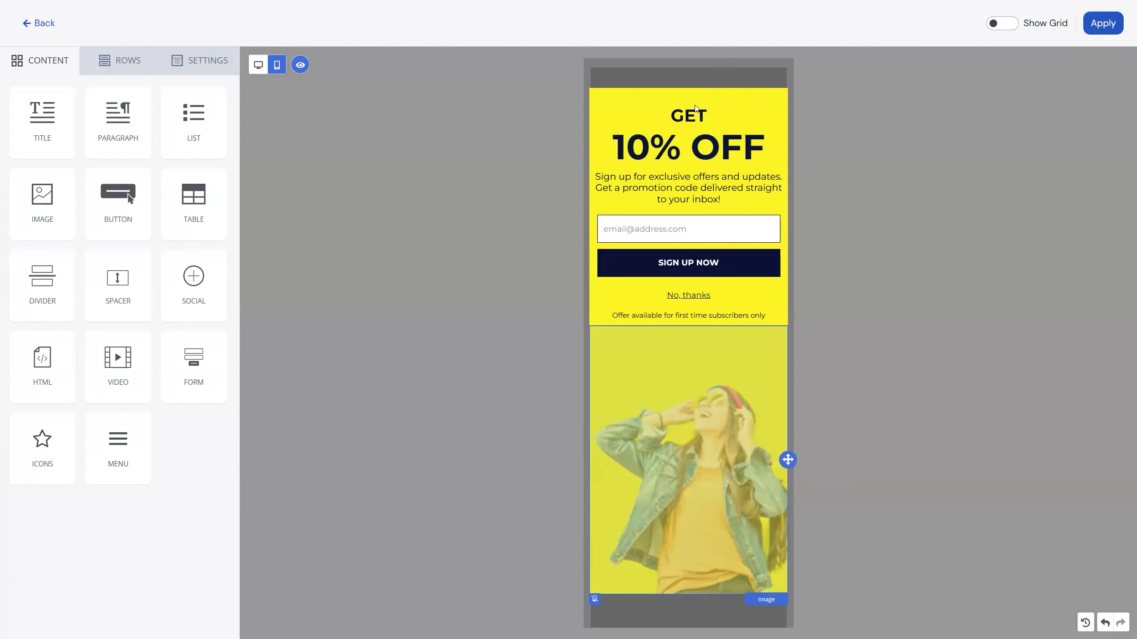
click(664, 438)
scroll(171, 404, down, 4)
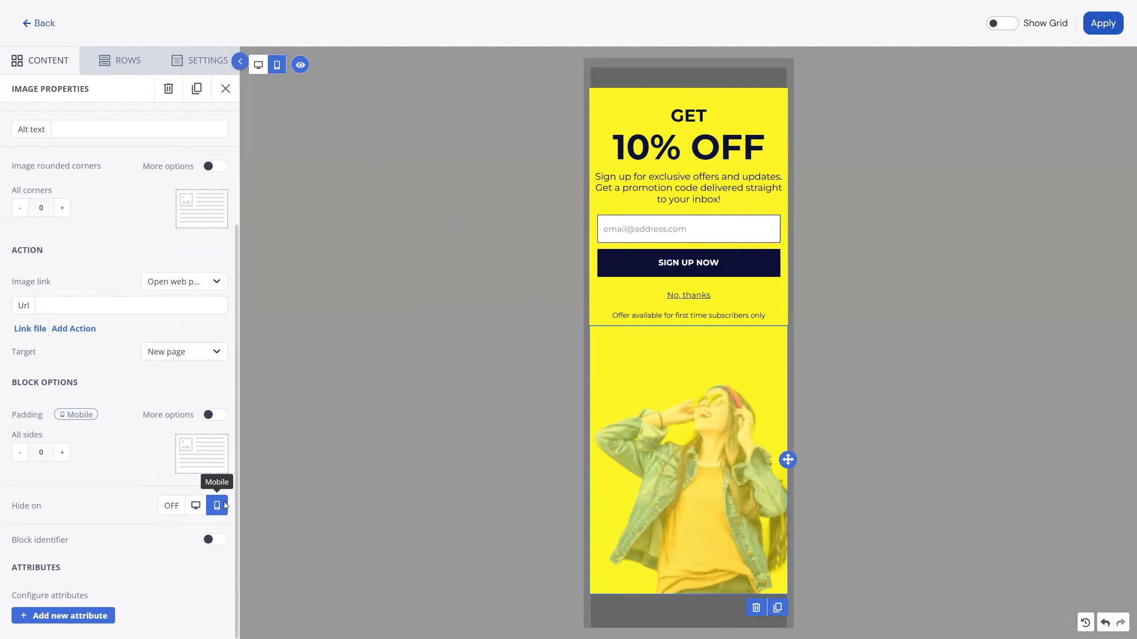
click(299, 65)
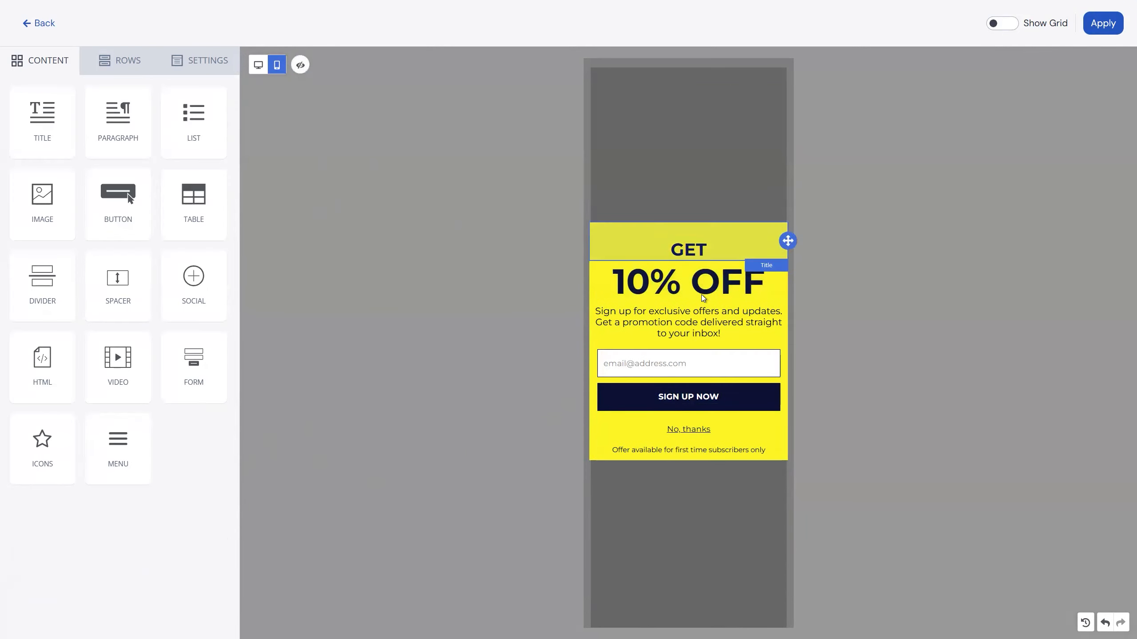
Return to the desktop preview, apply the popup design to the flow, and leave the popup step's properties.
click(260, 66)
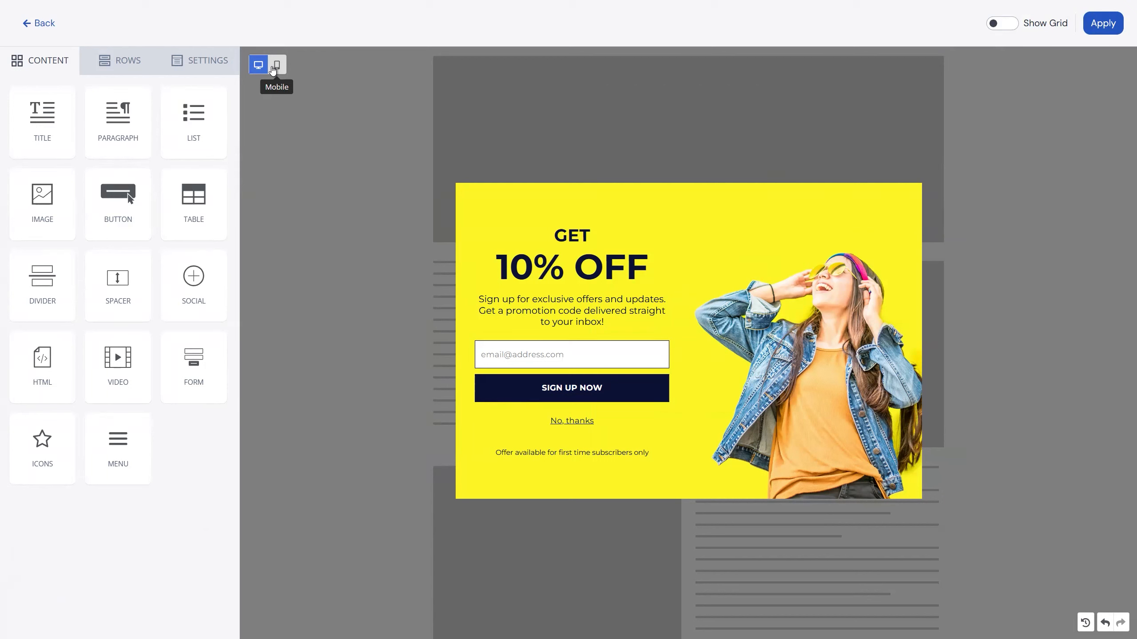
click(1104, 26)
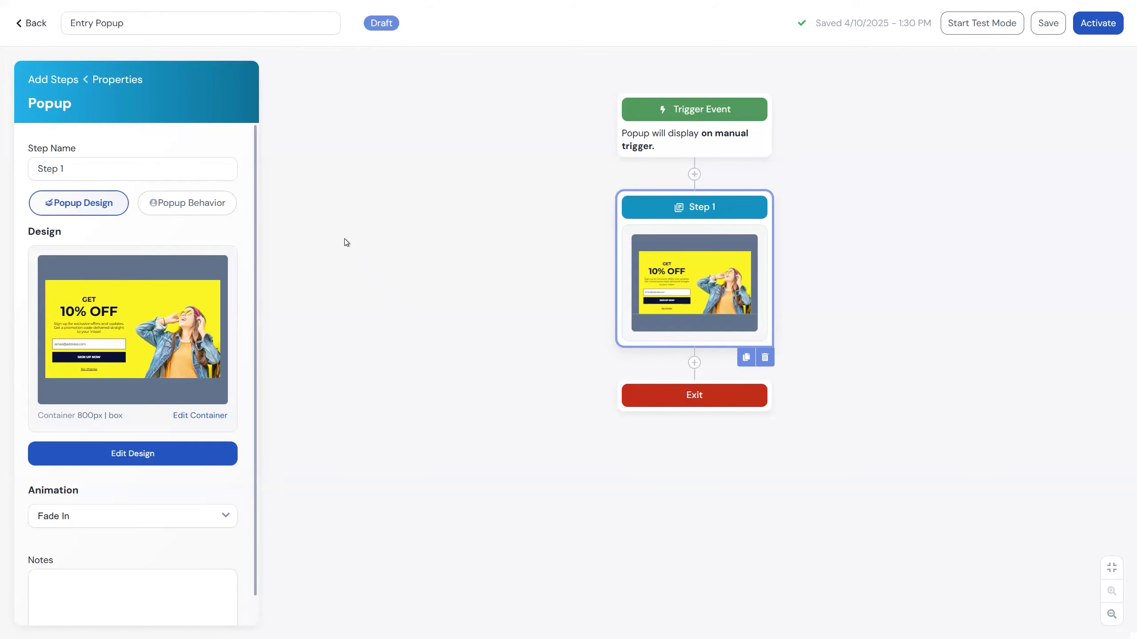
click(361, 208)
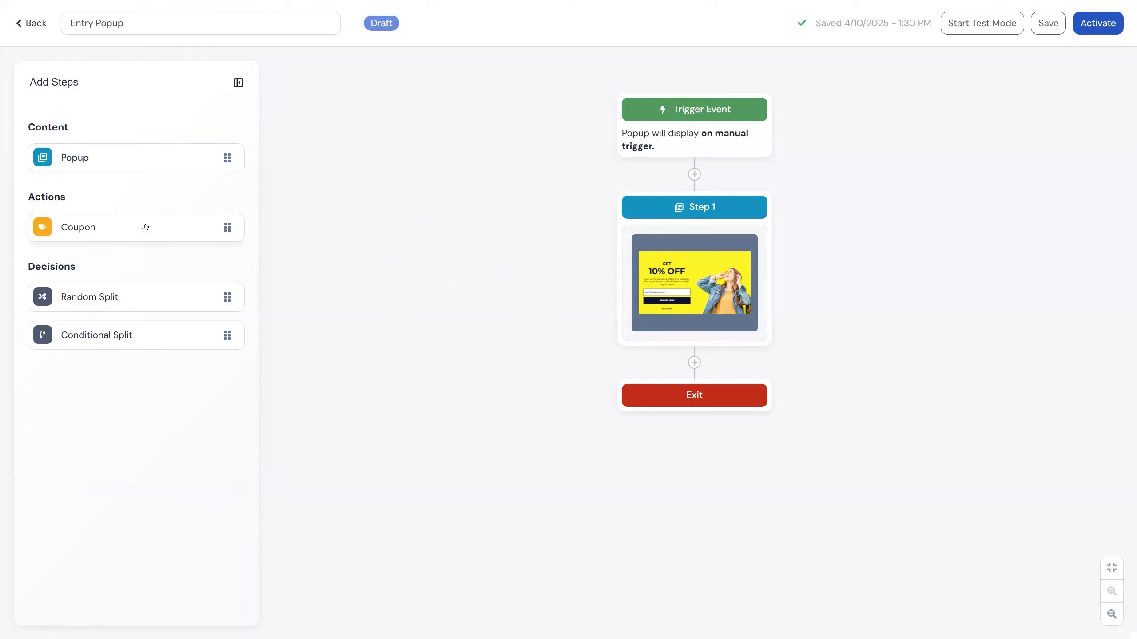
Add a coupon action between Step 1 and Exit, and assign it the Welcome 20 coupon.
drag(227, 227, 695, 363)
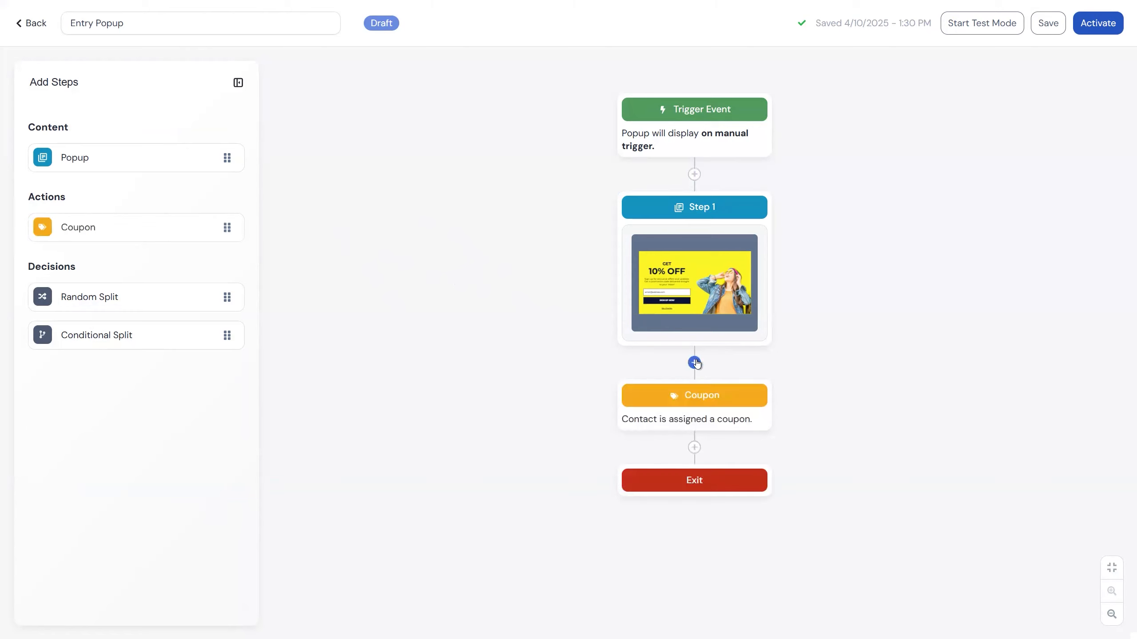
click(705, 401)
click(101, 217)
click(101, 242)
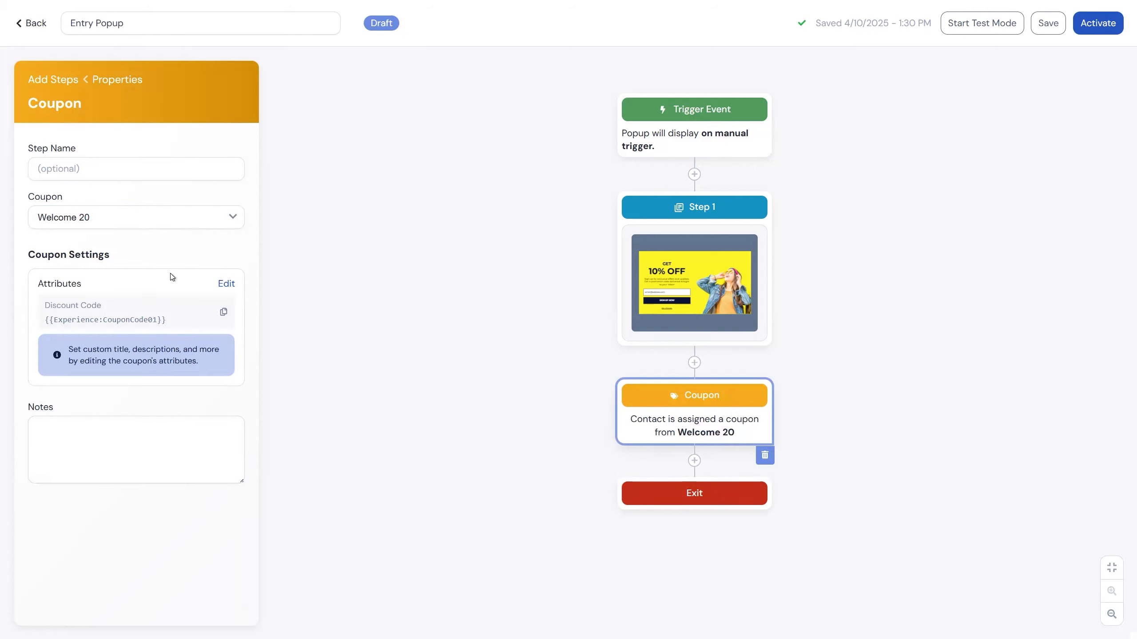
Try giving the coupon the title "Welcome $10 OFF" with the tag "title" in its attributes.
click(223, 285)
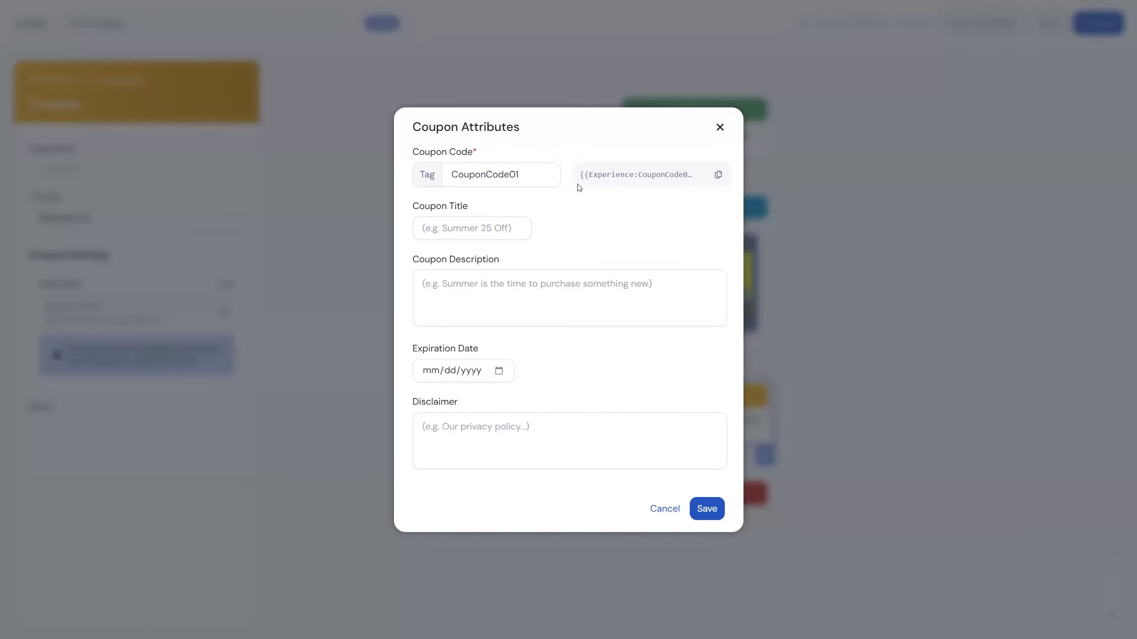
click(478, 226)
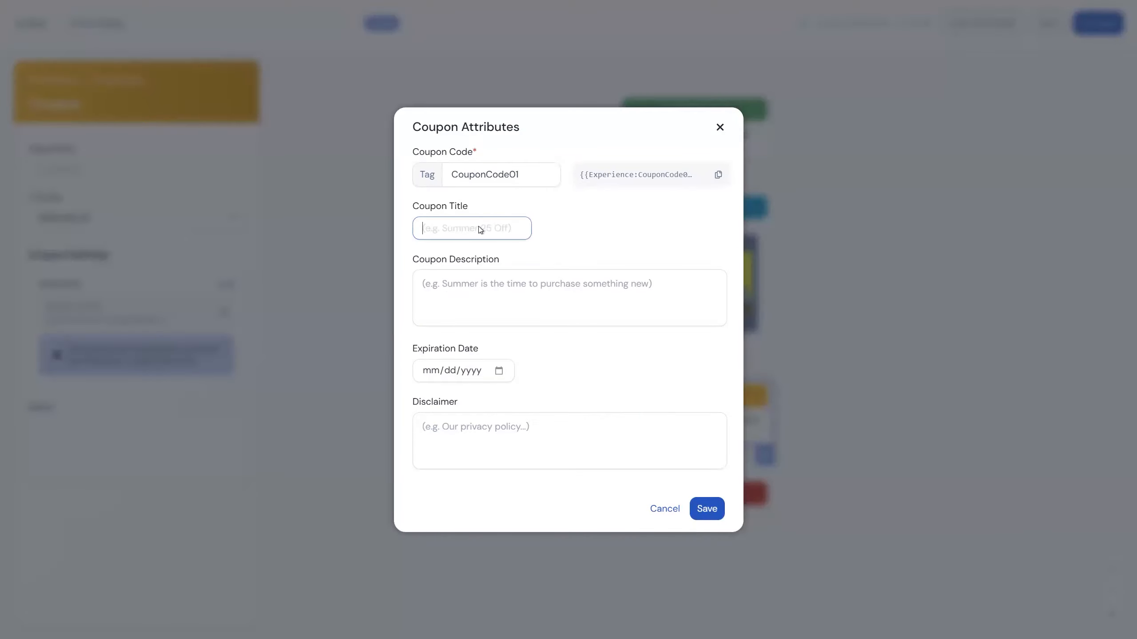
text(Welcome)
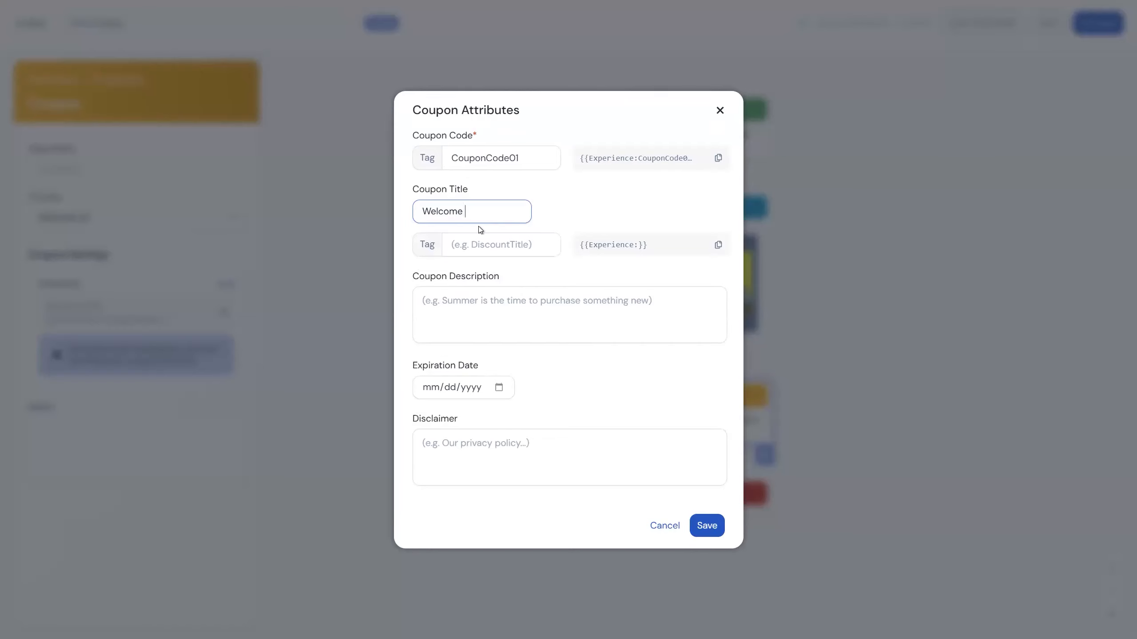
text( $10 OFF)
click(624, 208)
click(526, 246)
text(title)
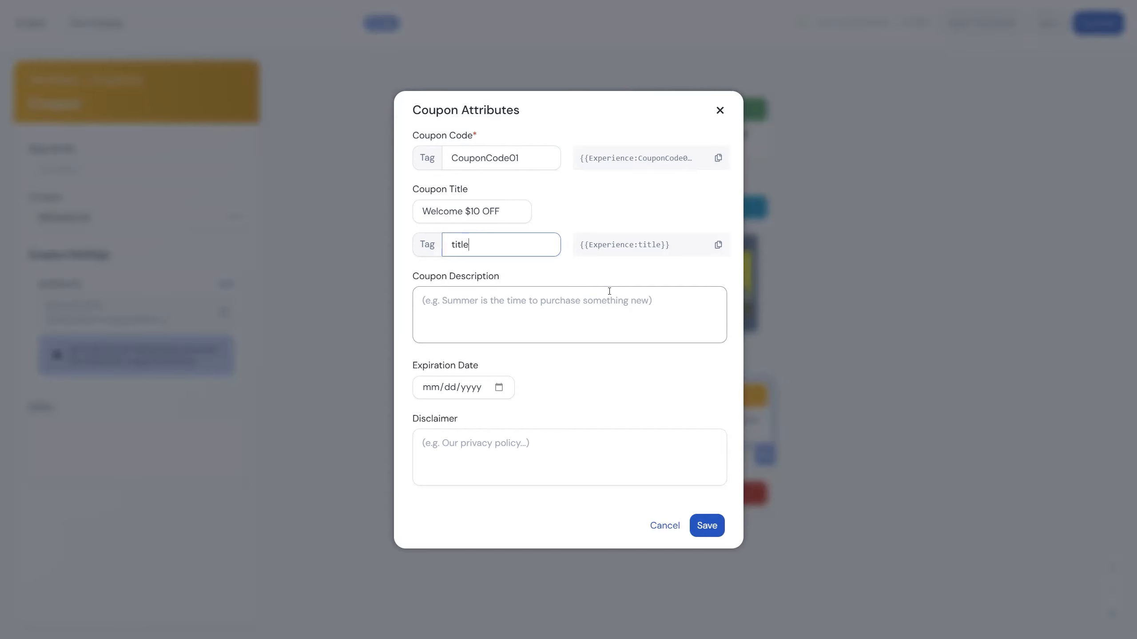
click(720, 110)
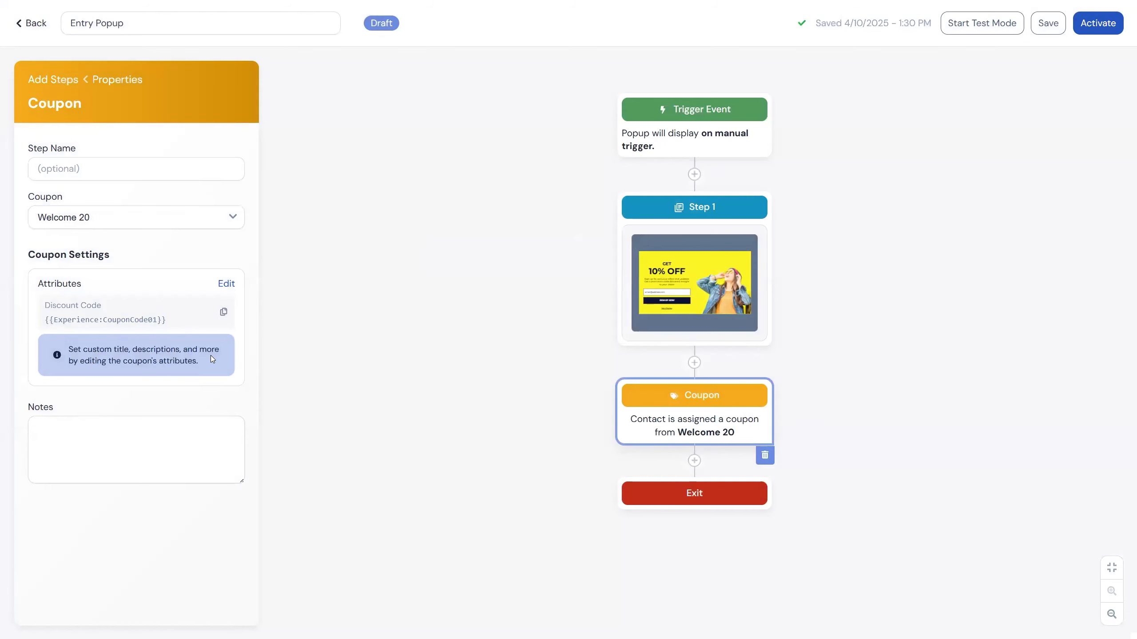
Copy the coupon's discount code tag and leave the coupon's properties.
click(223, 313)
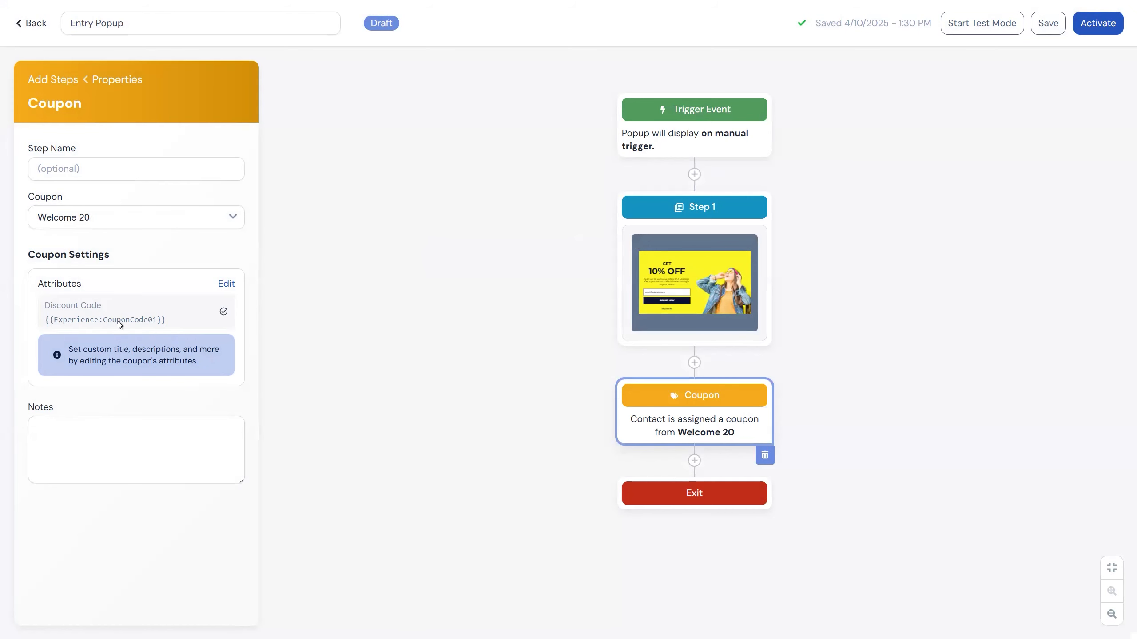
click(439, 338)
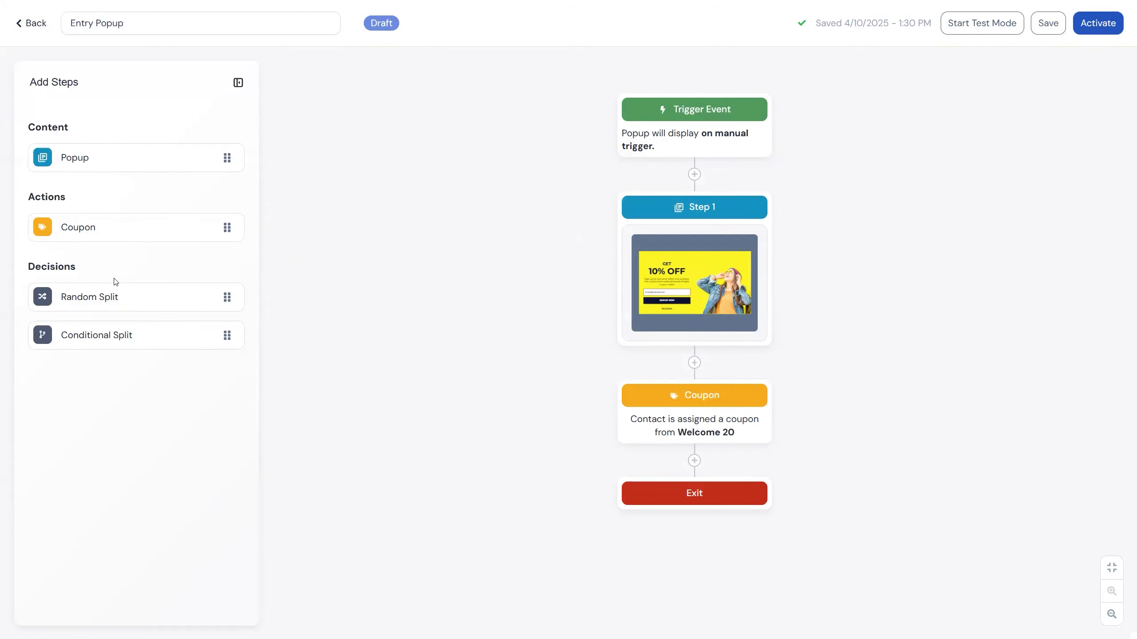
Add a random split between the coupon and Exit, and add a third path to it.
drag(131, 295, 673, 464)
click(667, 492)
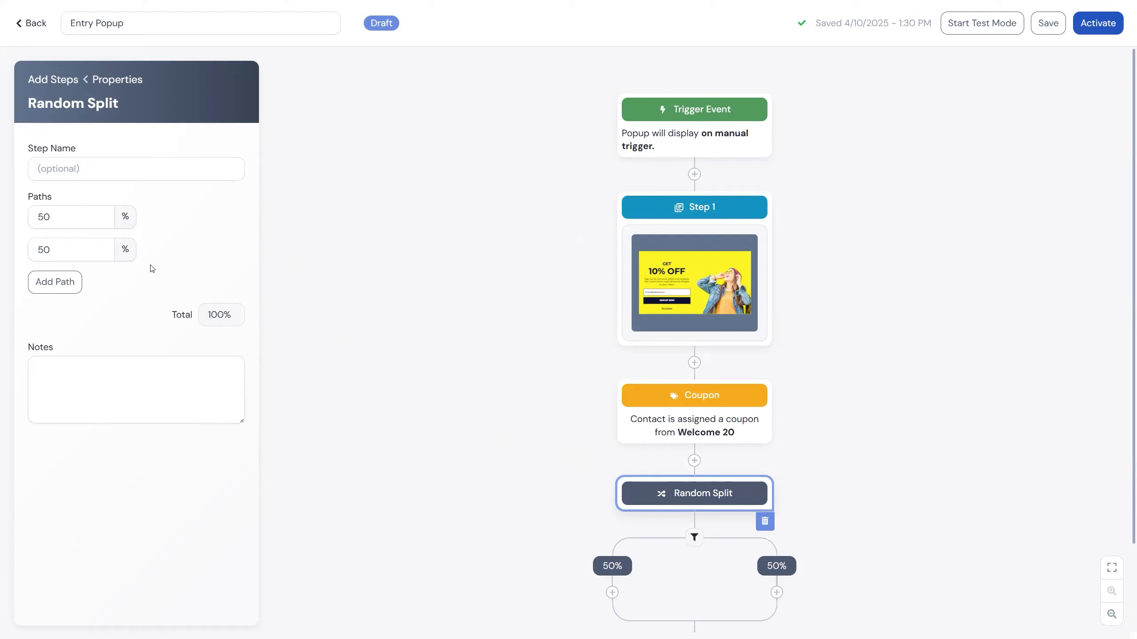
click(57, 288)
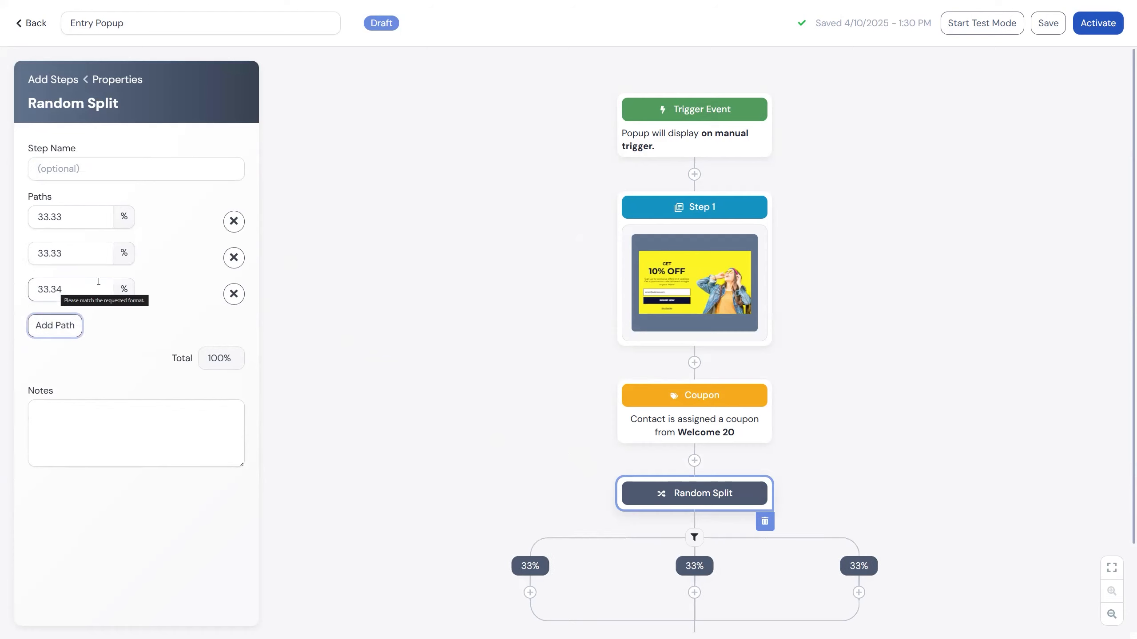
Delete the random split and its paths from the flow.
click(75, 252)
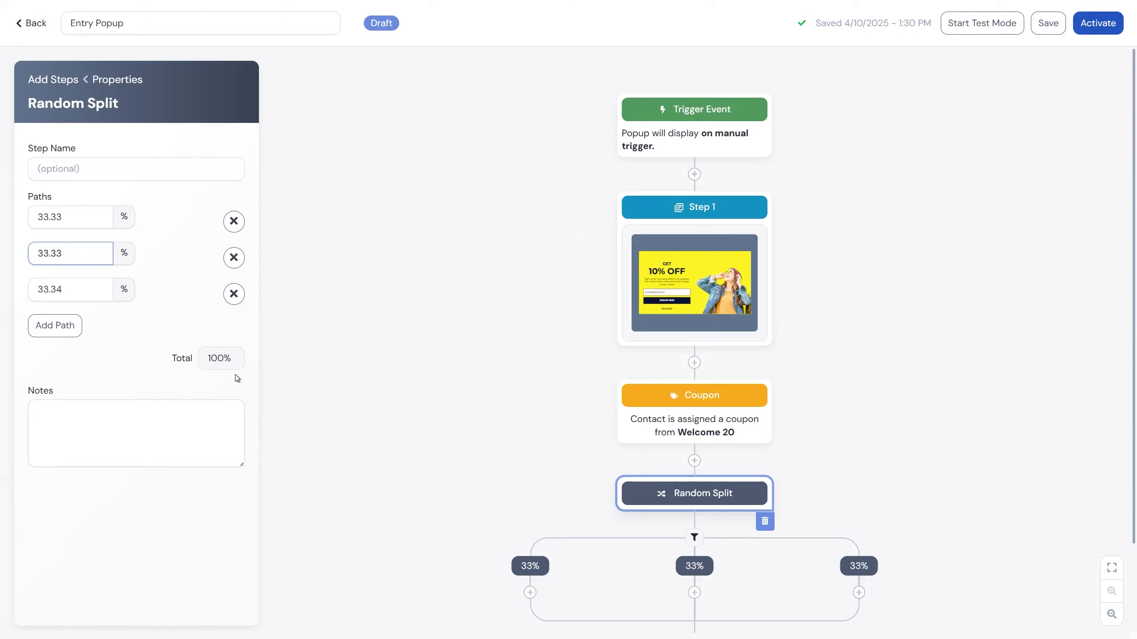
click(766, 523)
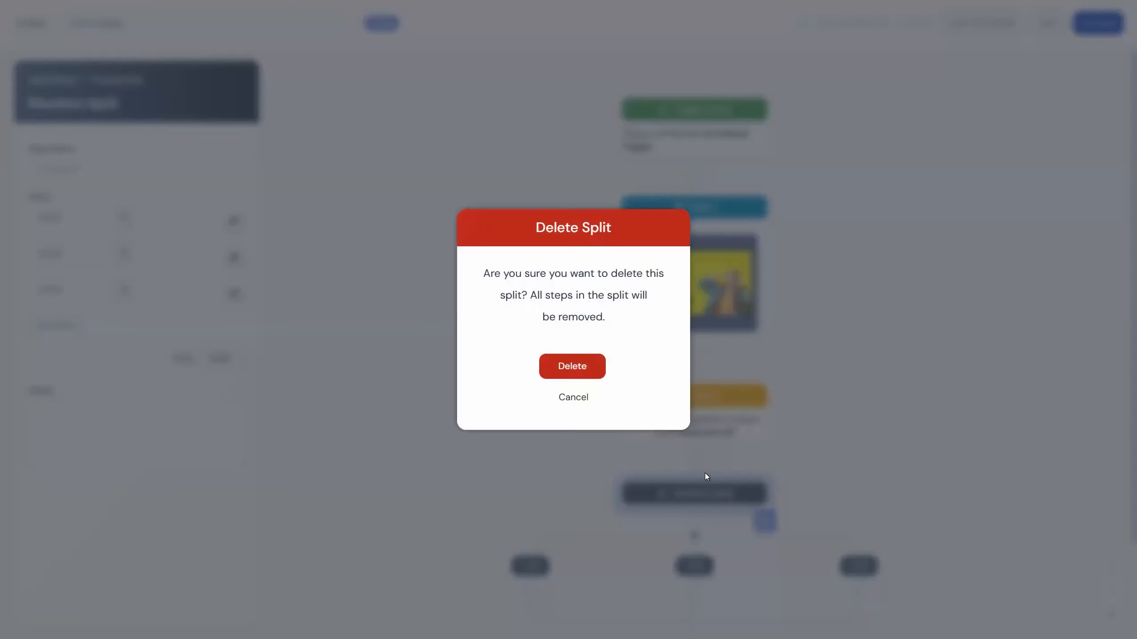
click(589, 372)
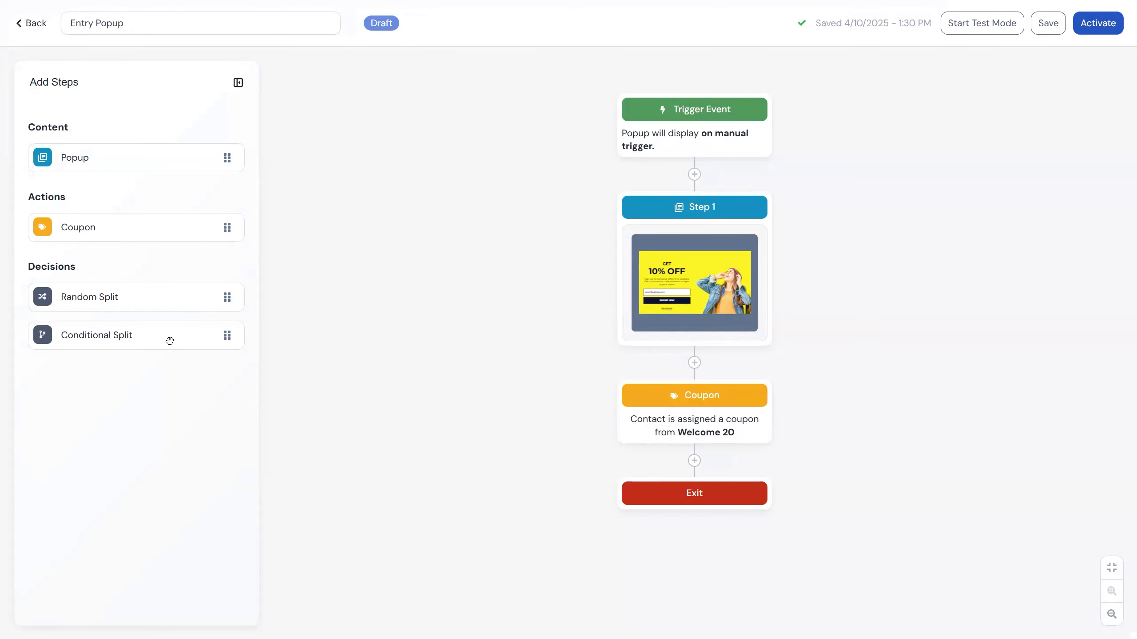
Add a conditional split between the coupon and Exit, and give it a second condition path.
drag(172, 339, 699, 461)
scroll(870, 455, down, 2)
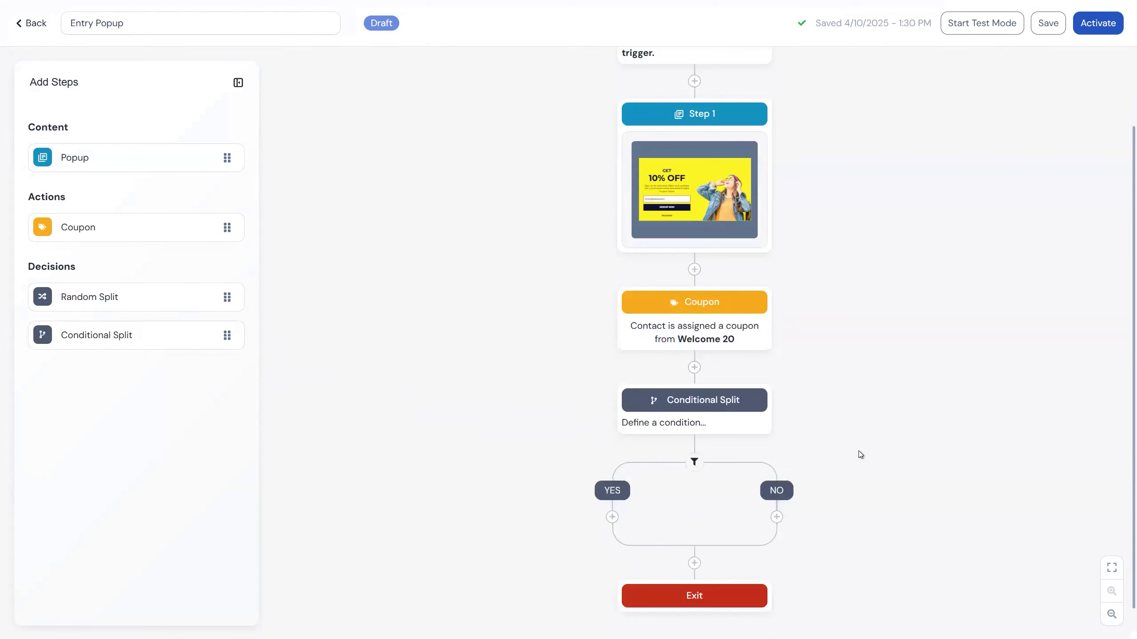
click(751, 411)
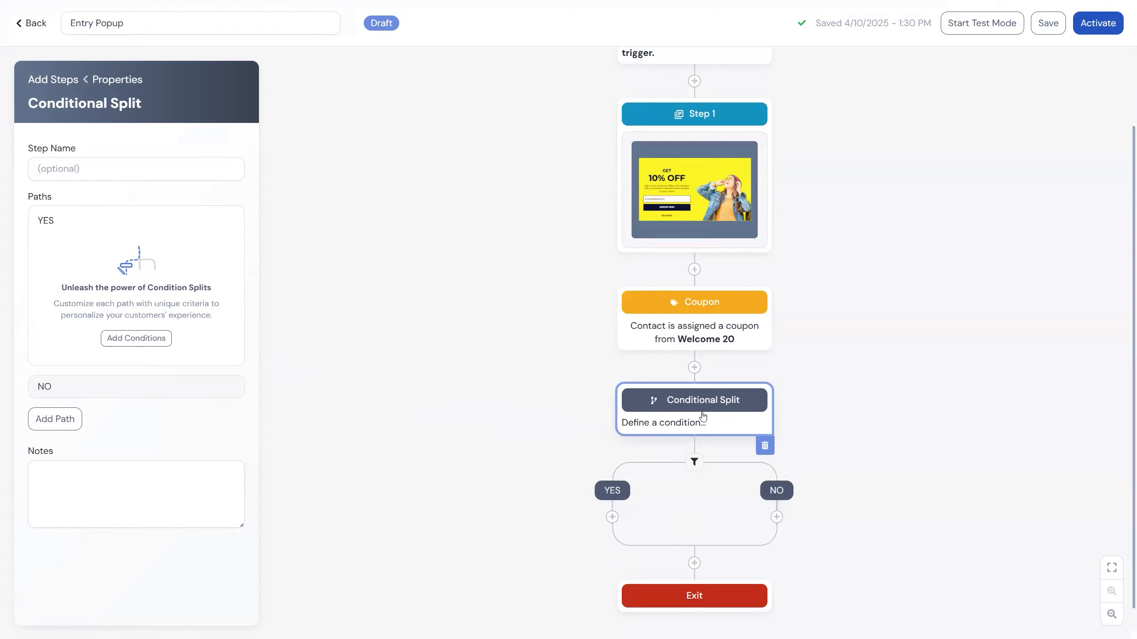
click(133, 339)
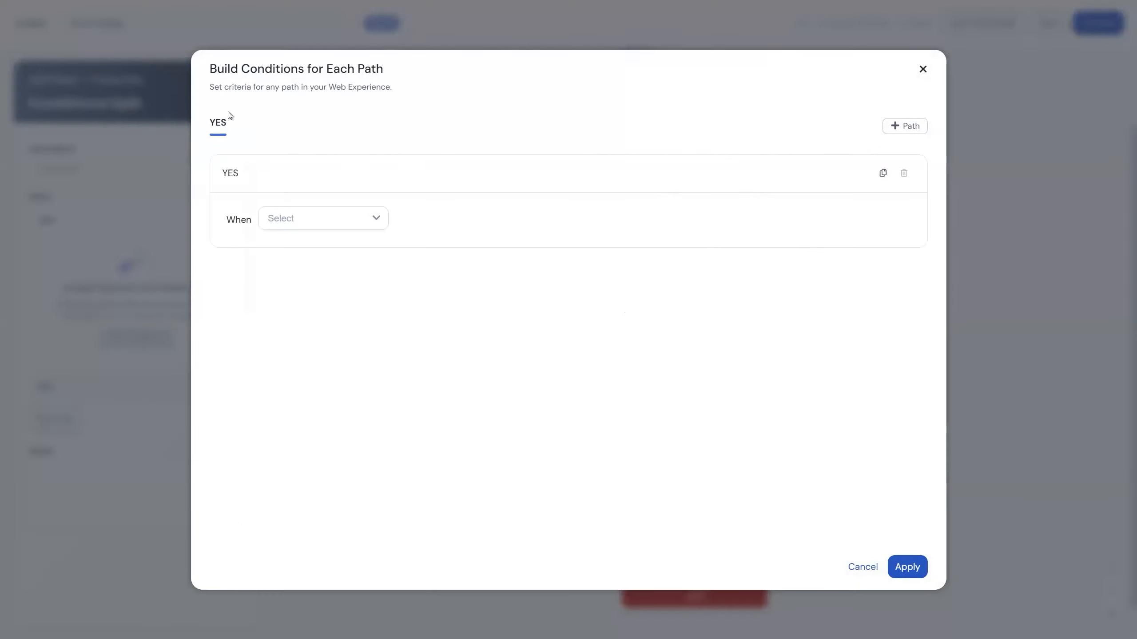
click(908, 130)
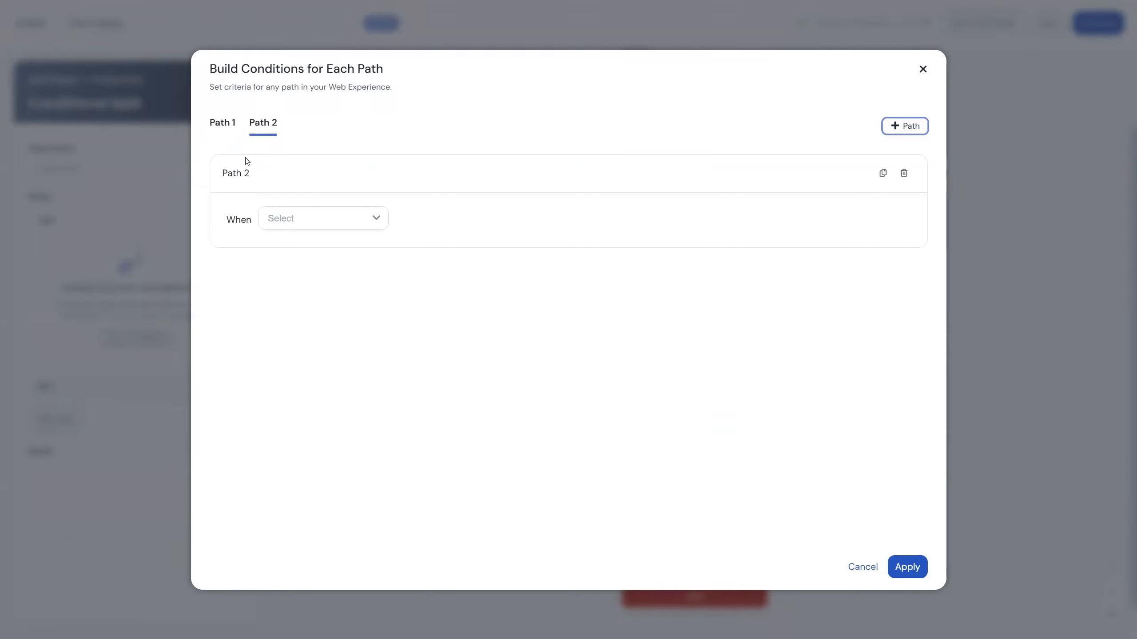
Set the condition for Path 1 to Device Type Is Desktop.
click(218, 127)
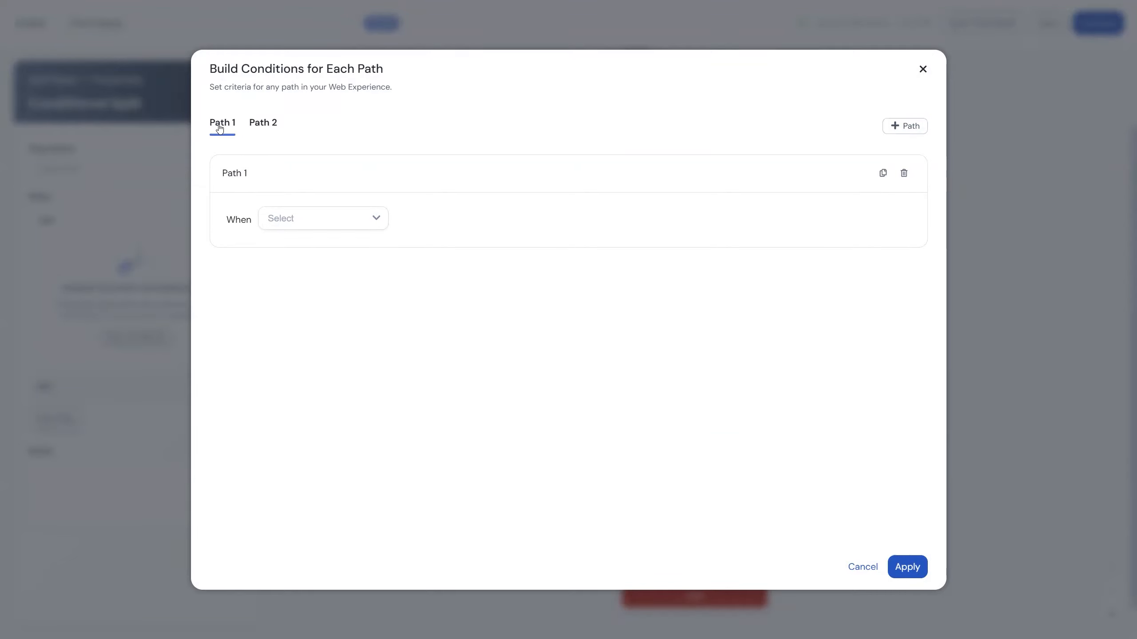
click(296, 218)
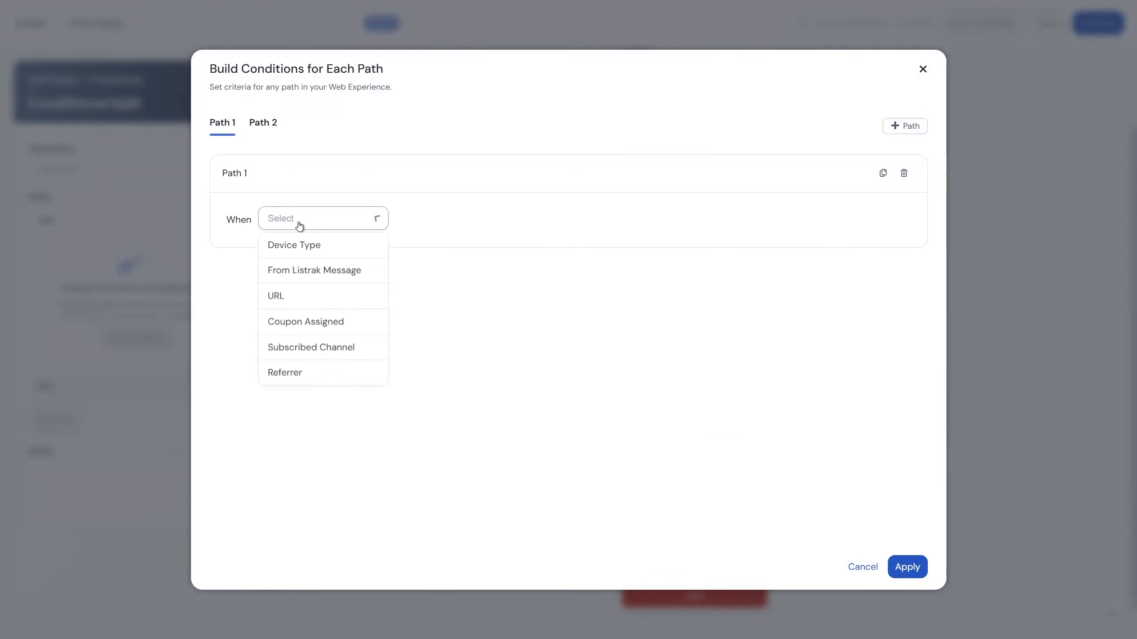
click(316, 249)
click(556, 223)
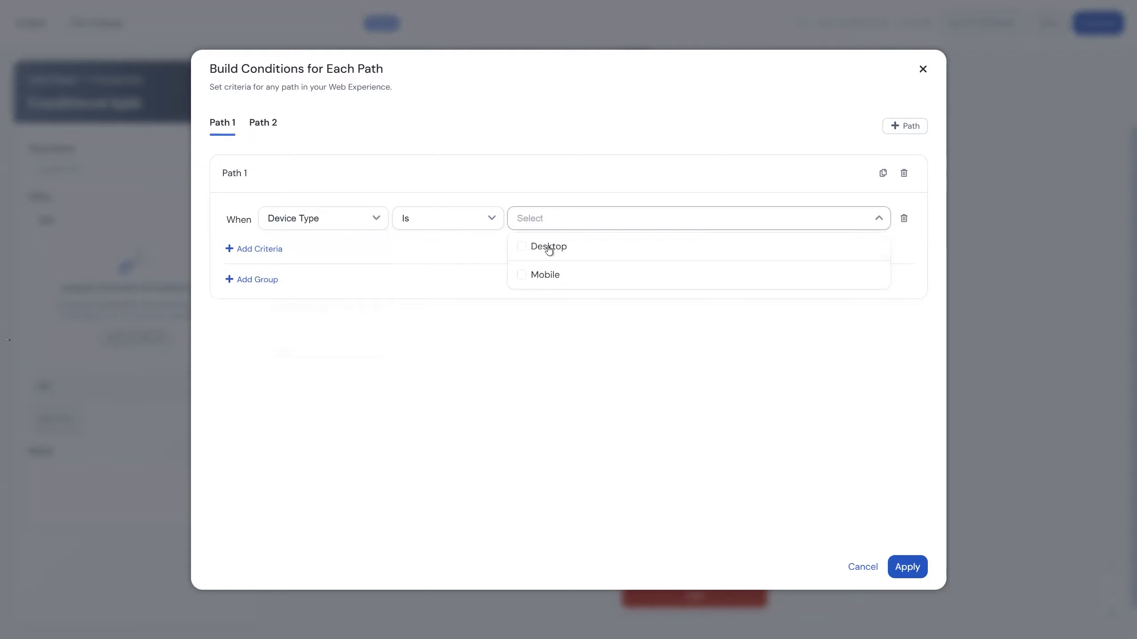
click(547, 249)
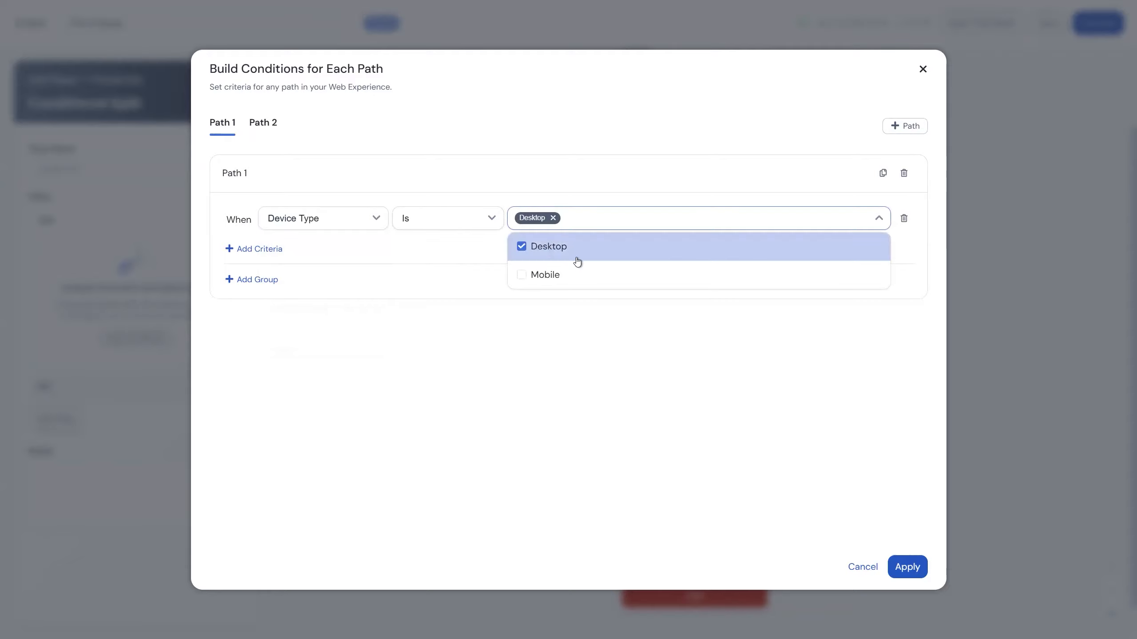
Set the condition for Path 2 to Device Type Is Mobile, and apply the conditions to the split.
click(268, 125)
click(289, 218)
click(299, 245)
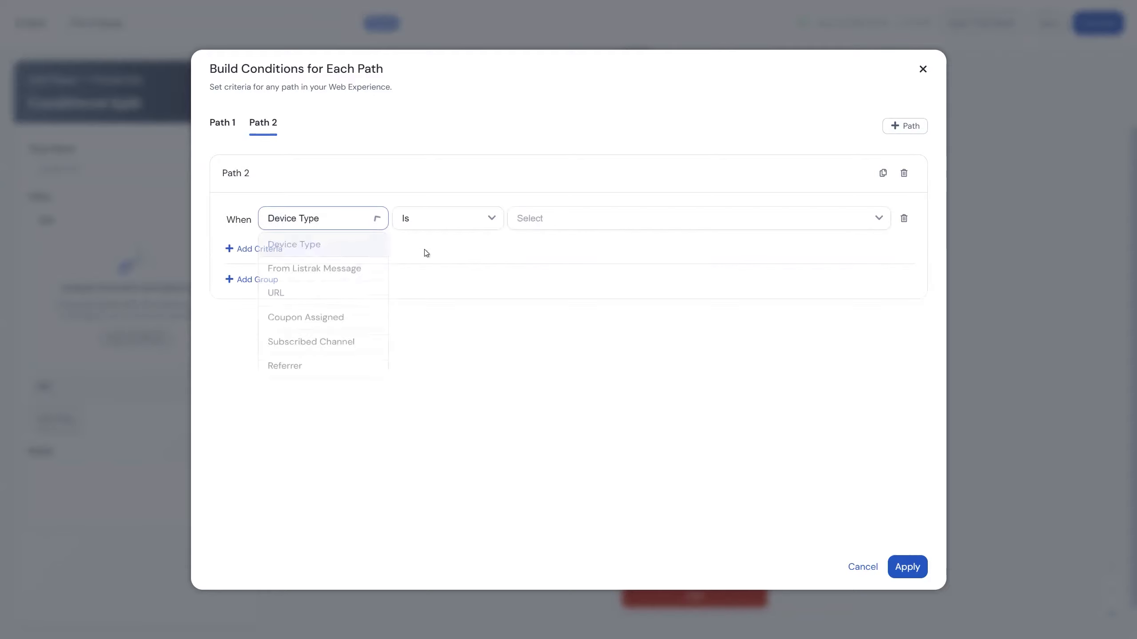
click(550, 226)
click(556, 274)
click(651, 353)
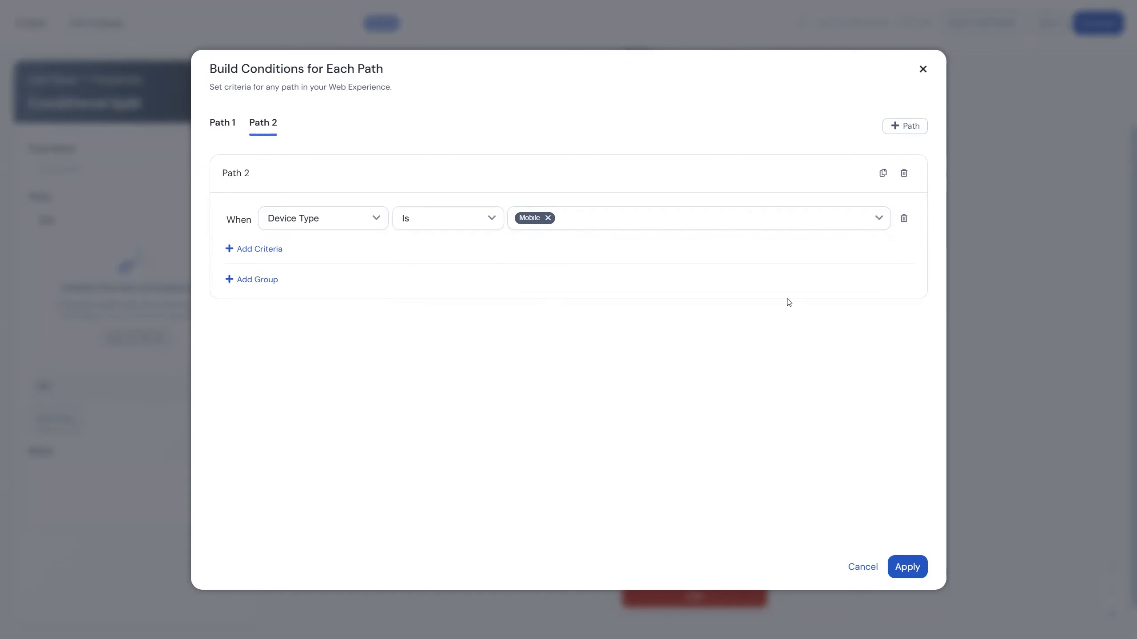
click(907, 568)
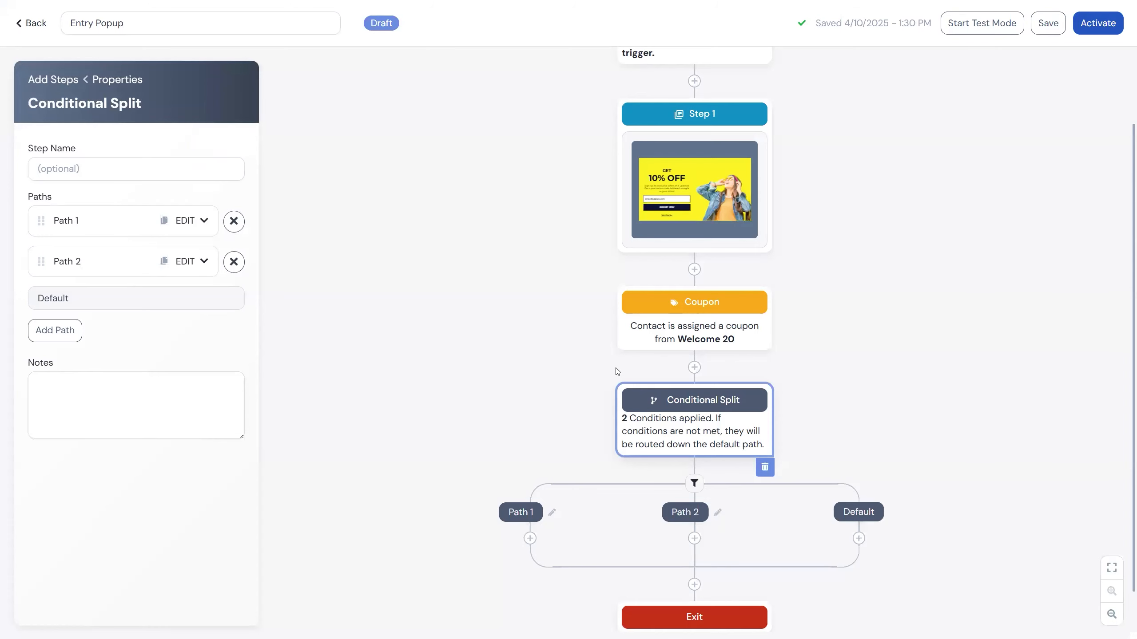
Name the conditional split step "Device Split" and leave its properties.
click(106, 168)
text(Dev)
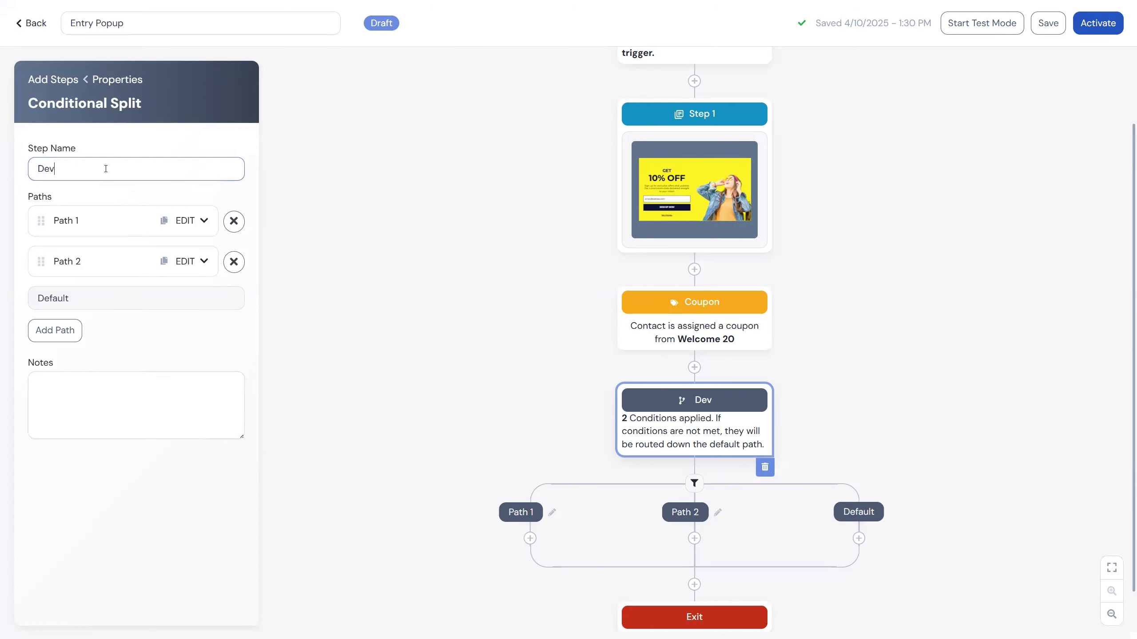
text(ice Split)
click(300, 354)
Rename Path 1 of the device split as "Desktop".
click(552, 512)
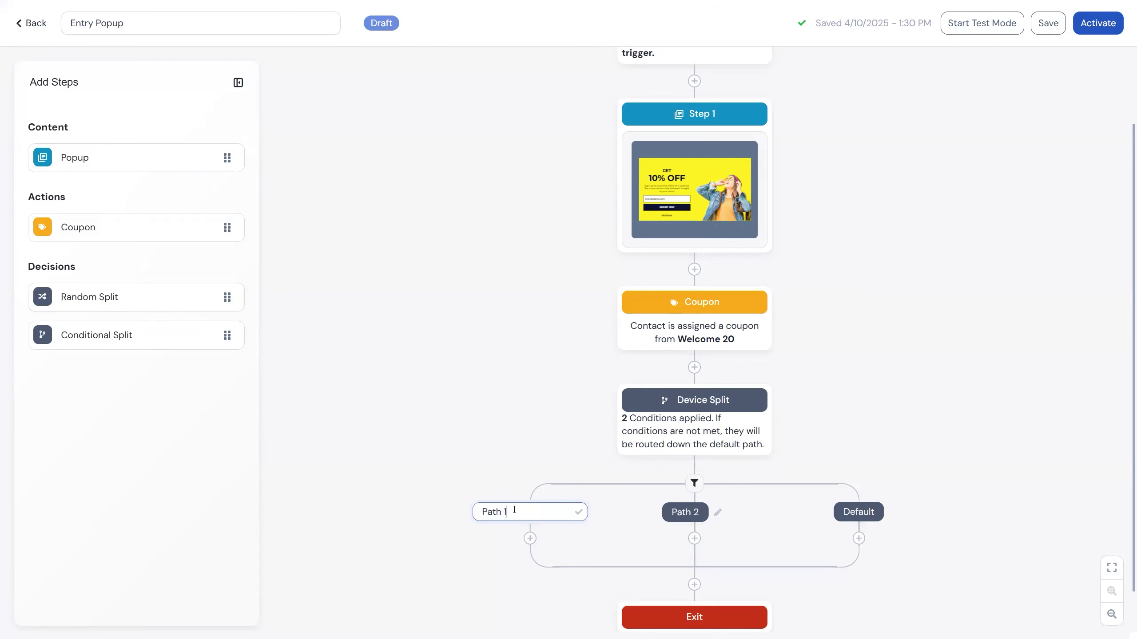
double_click(497, 511)
text(Desktop)
key(Return)
Rename Path 2 of the device split as "Mobile".
scroll(504, 302, down, 1)
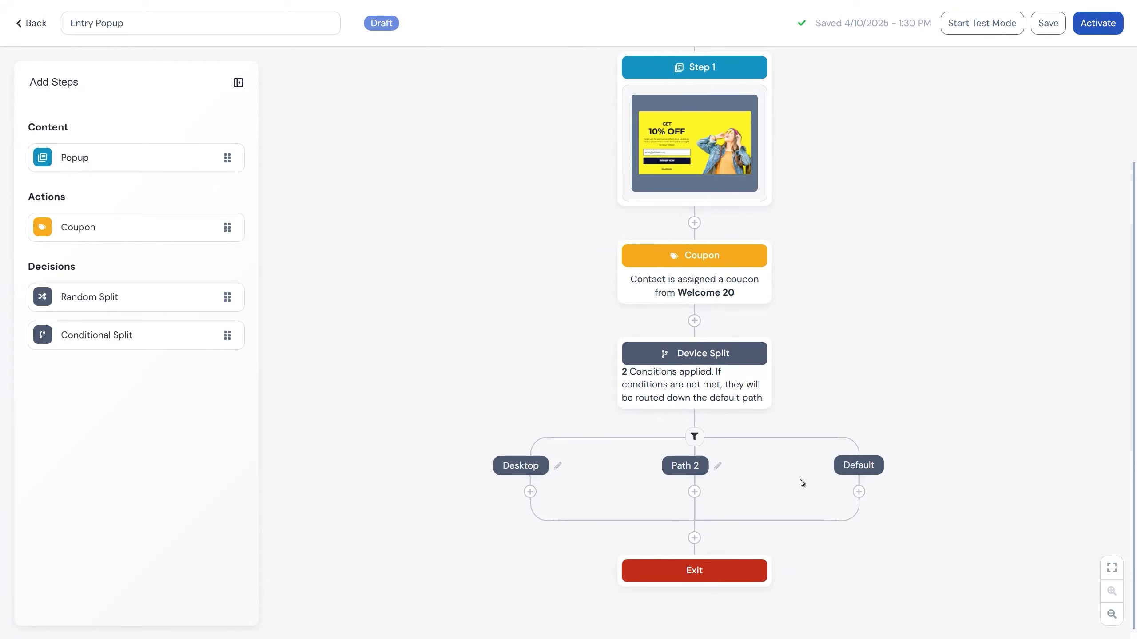
click(717, 467)
text(Mobile)
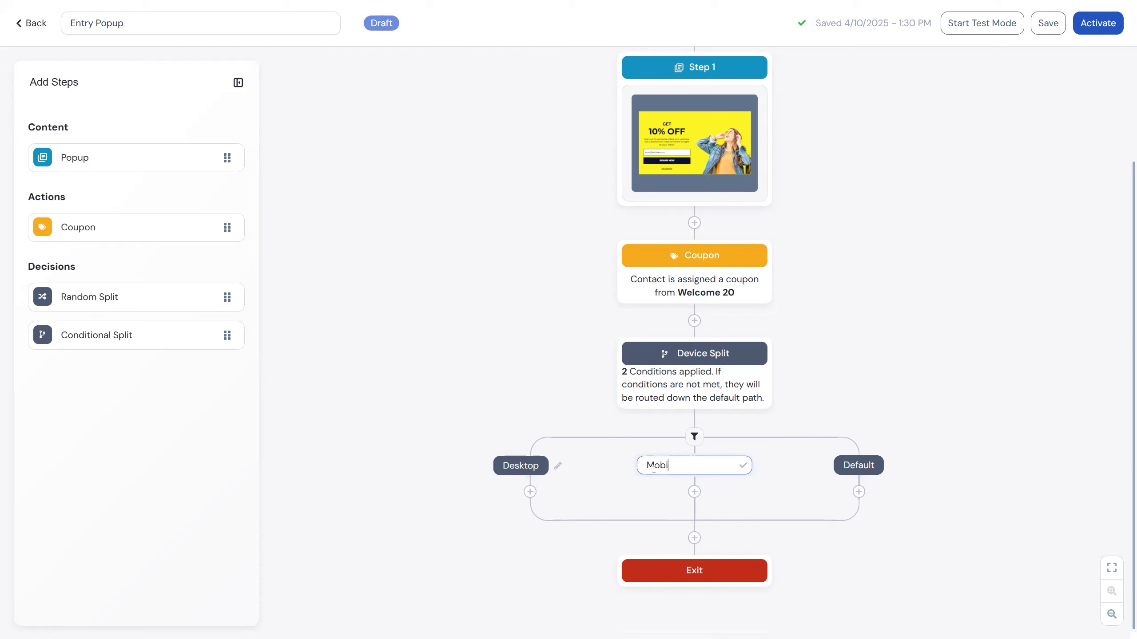
click(843, 358)
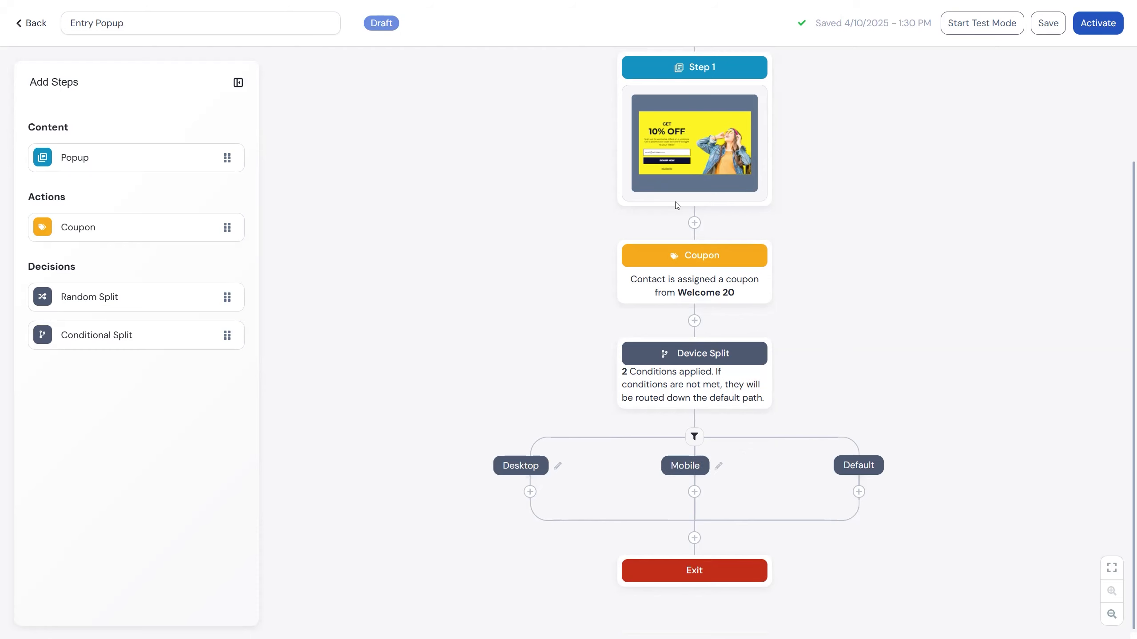
Duplicate the Step 1 popup and move the copy into the Desktop path of the device split.
click(716, 202)
click(745, 218)
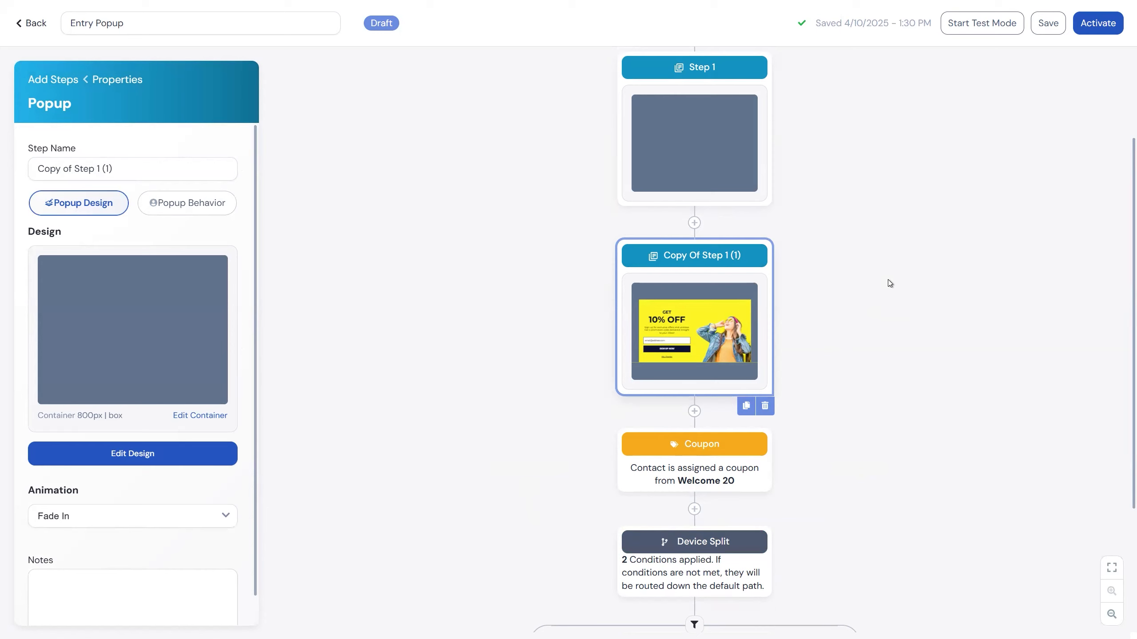
scroll(880, 271, down, 1)
scroll(851, 170, down, 1)
scroll(781, 121, down, 1)
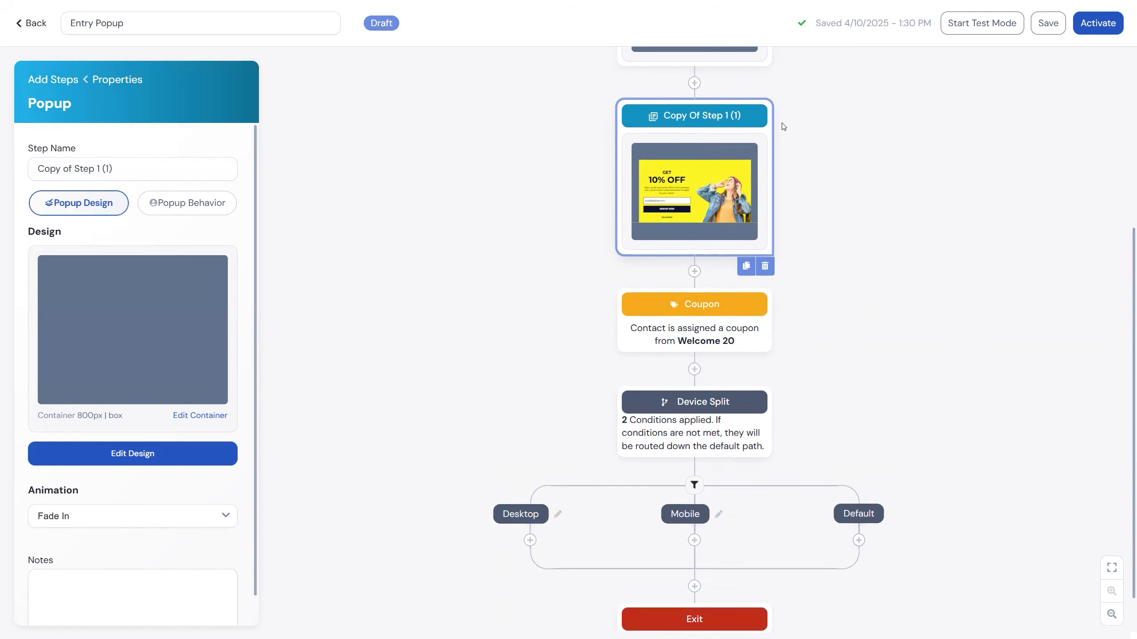
drag(728, 117, 524, 544)
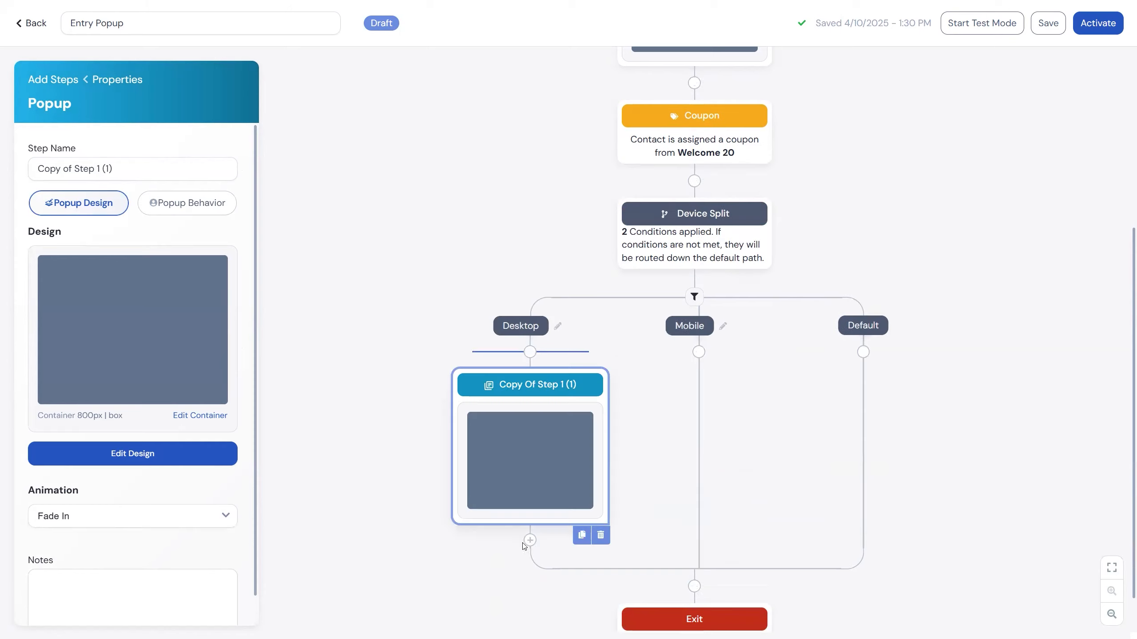
click(386, 459)
Open the design of the copied popup in the Desktop path and delete its email sign-up form.
click(500, 394)
click(527, 460)
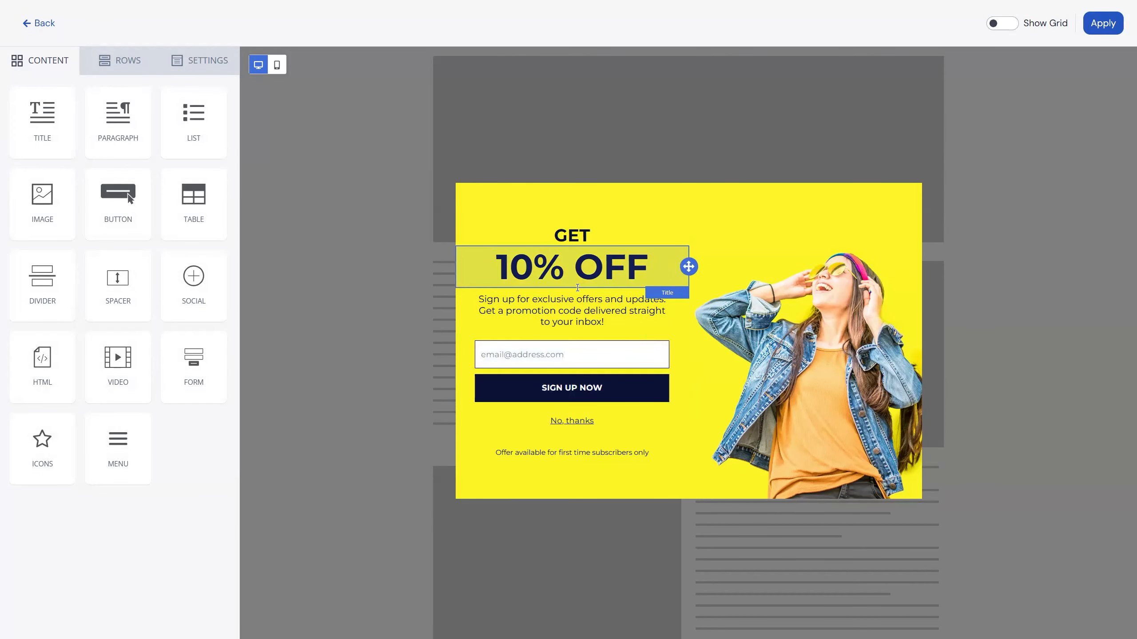
click(554, 376)
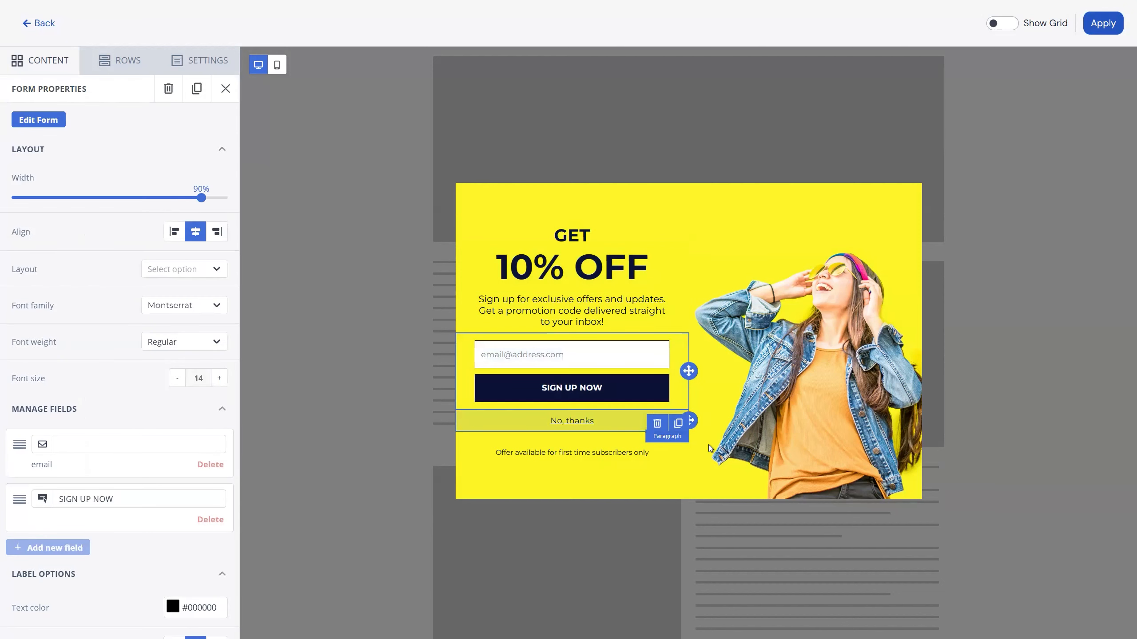
click(657, 426)
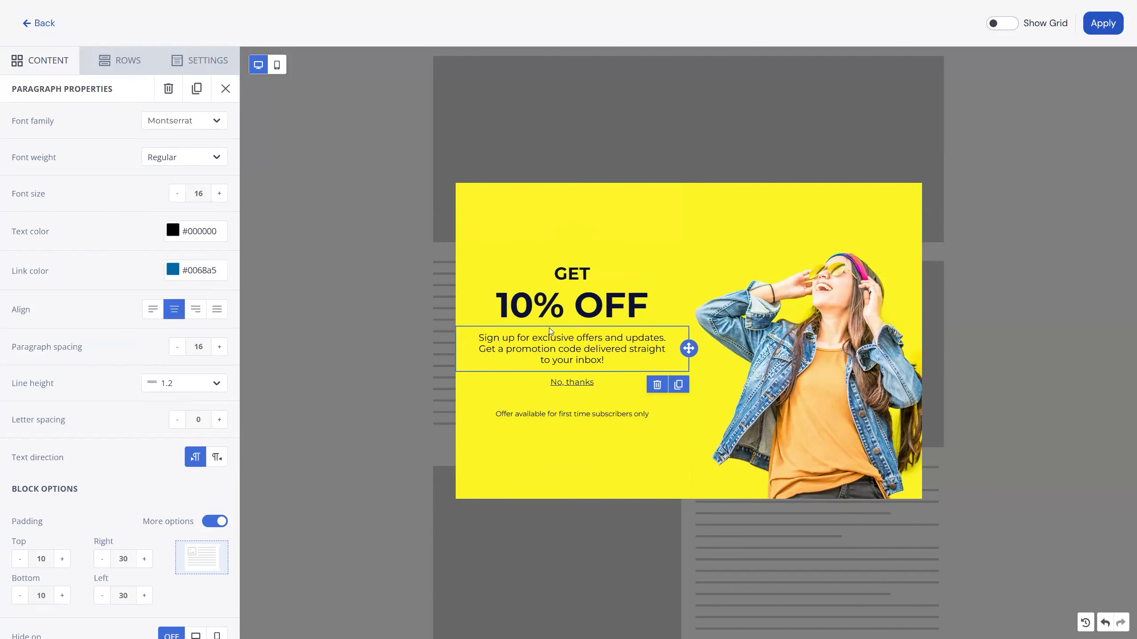
Replace the "10% OFF" title with the copied tag {{Experience:CouponCode01}} and set its font size to 20.
click(544, 340)
triple_click(535, 307)
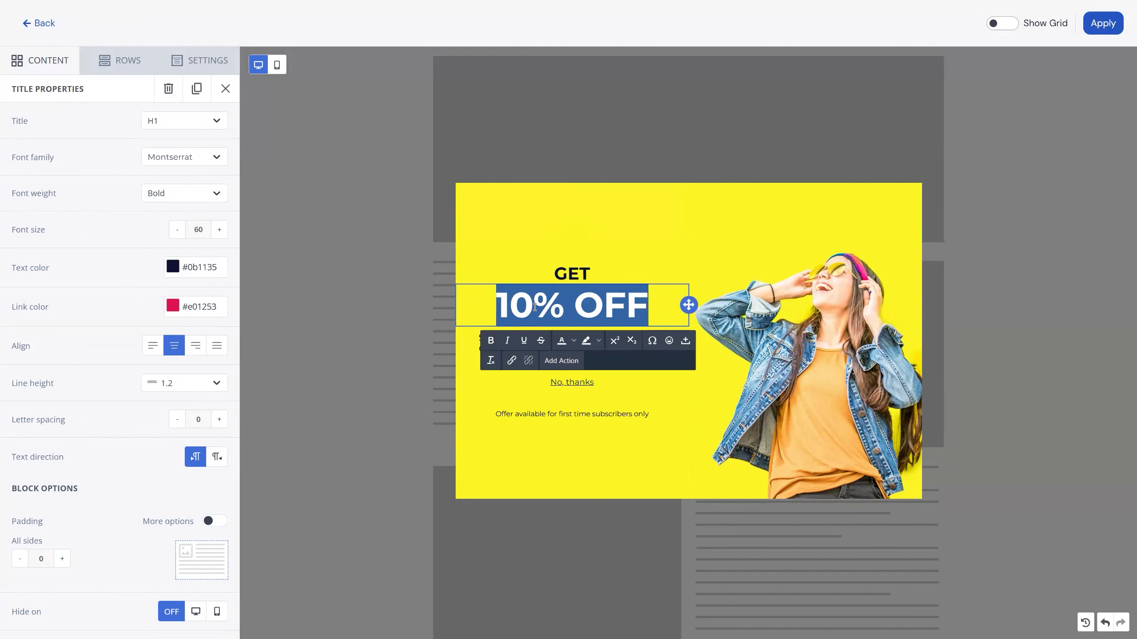
key(ctrl+v)
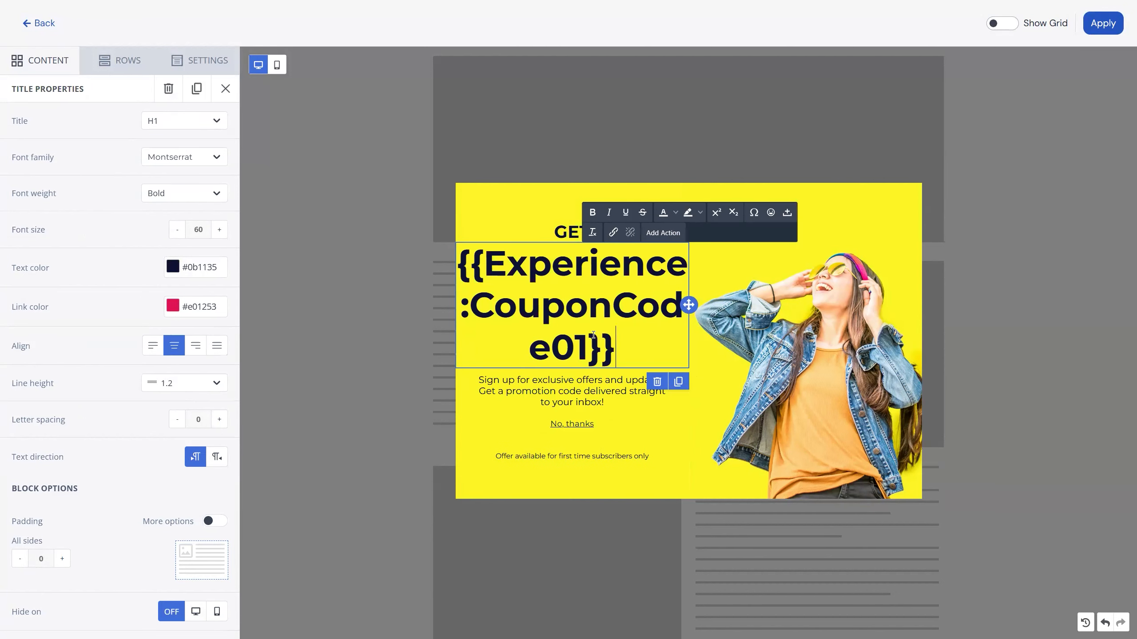
double_click(198, 230)
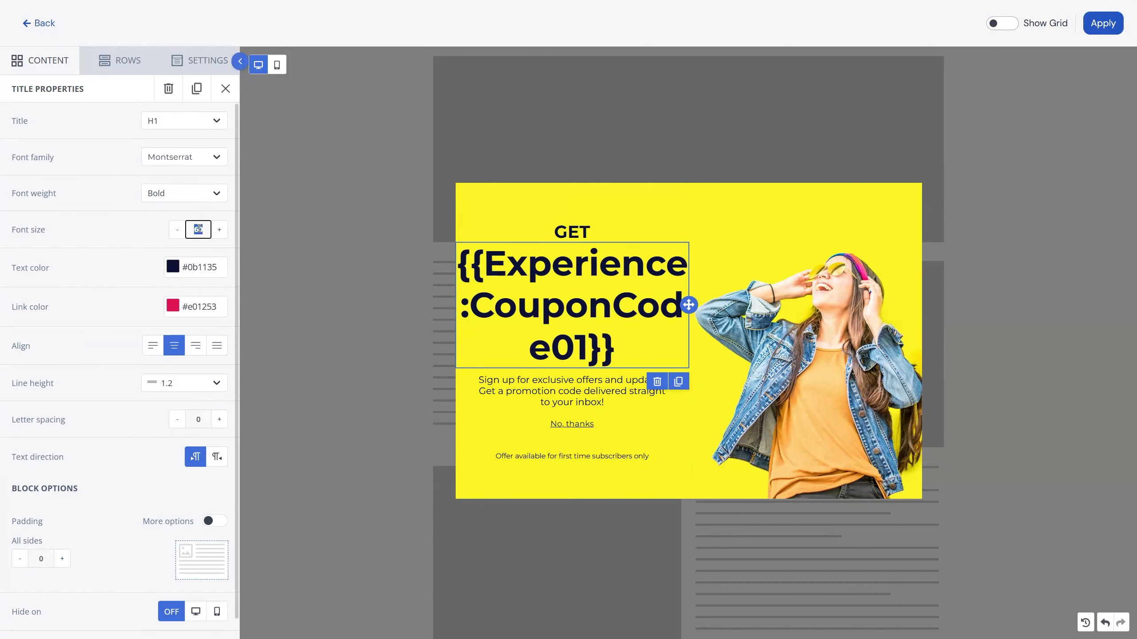
text(20)
Change the "GET" title above the coupon code to "HERE IS YOU OFFER:".
click(573, 287)
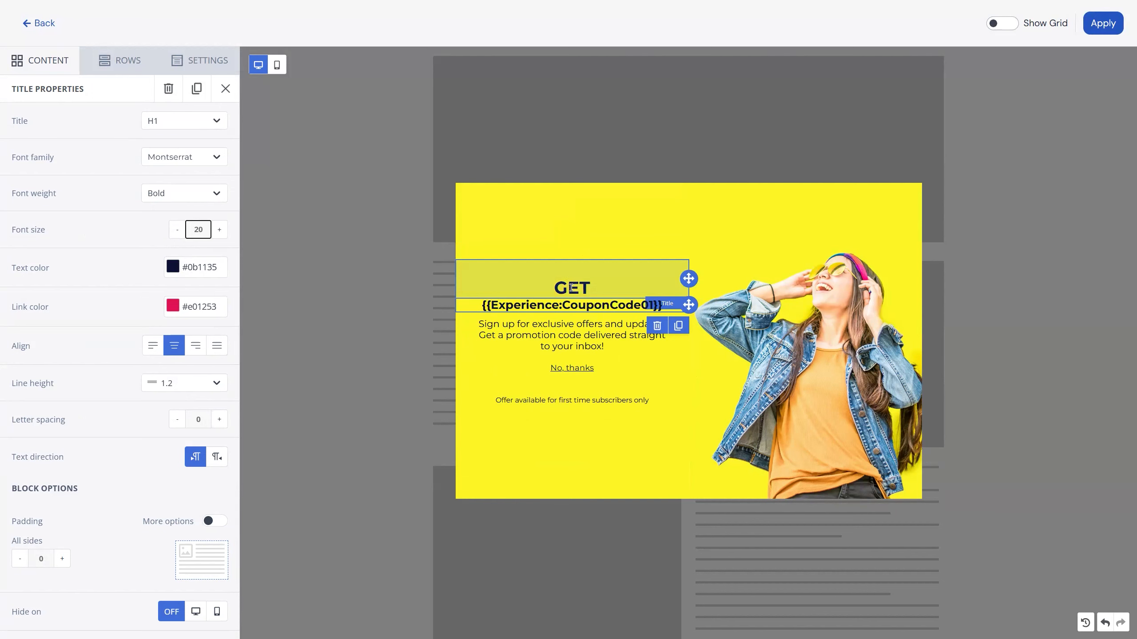
double_click(572, 288)
text(HER)
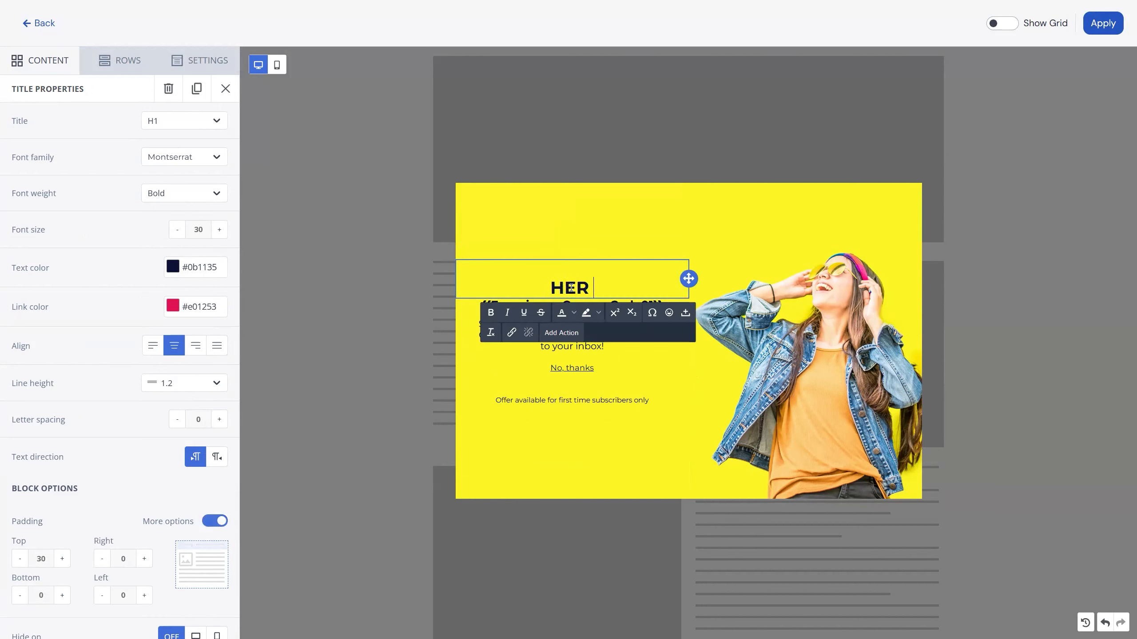
text(E IS YOU OFFER)
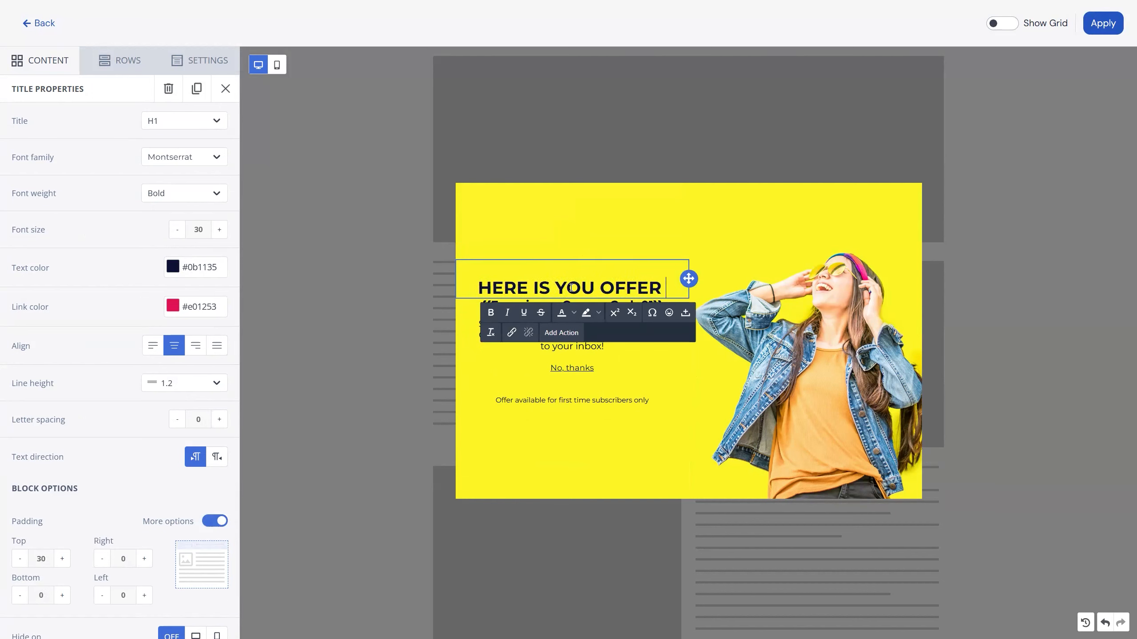
key(BackSpace)
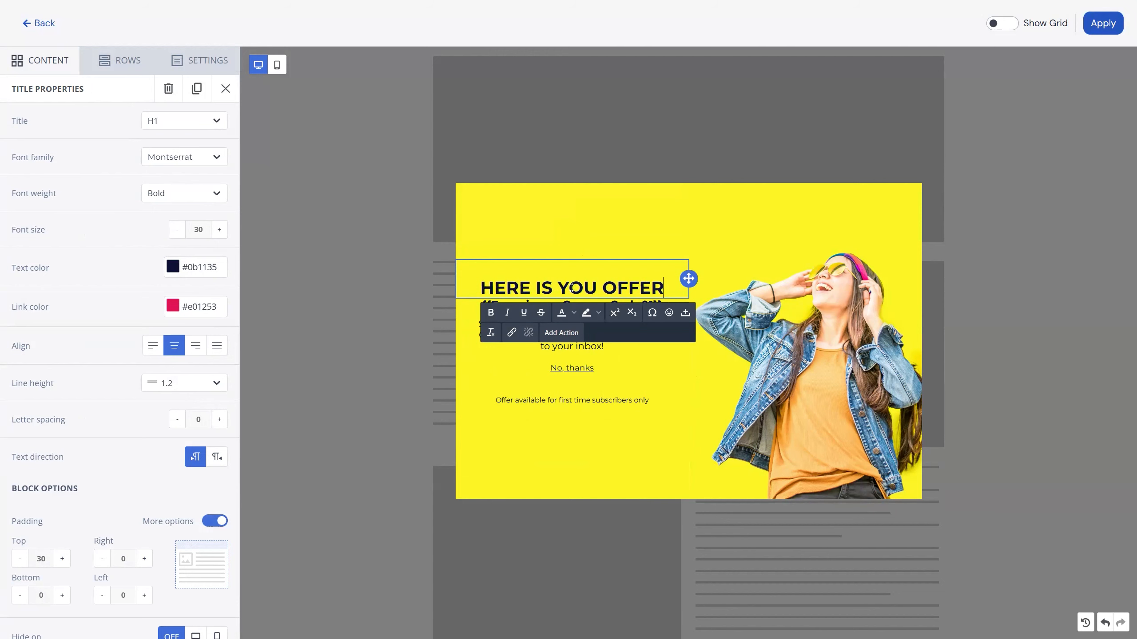
text(:)
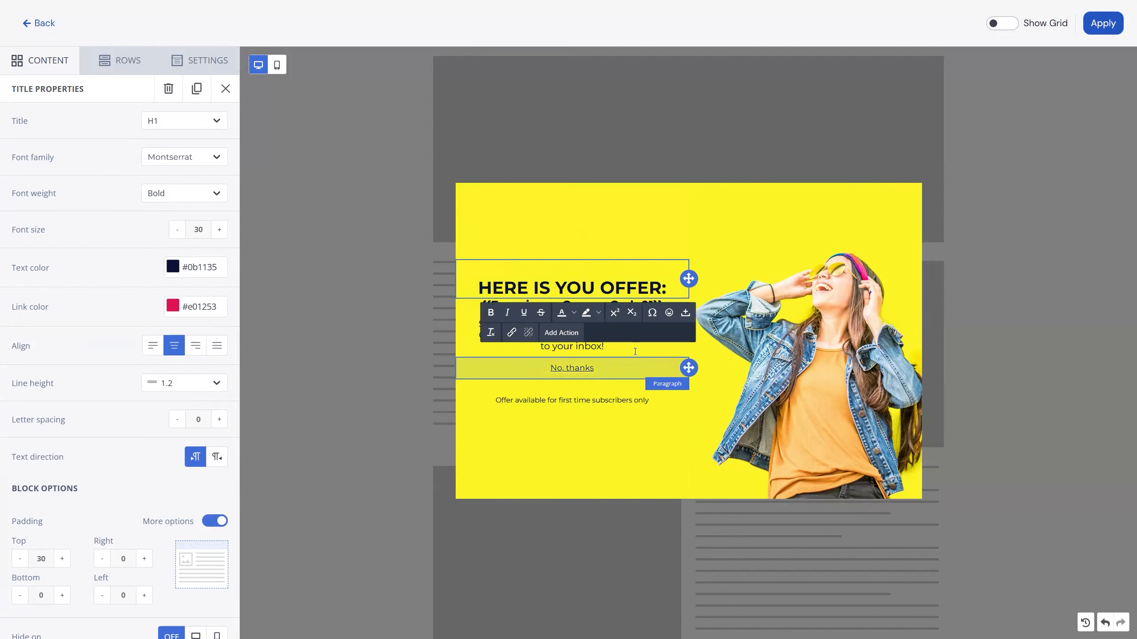
Delete the three paragraphs below the coupon code: the sign-up text, the "No, thanks" link and the first time subscribers note.
click(635, 349)
click(658, 371)
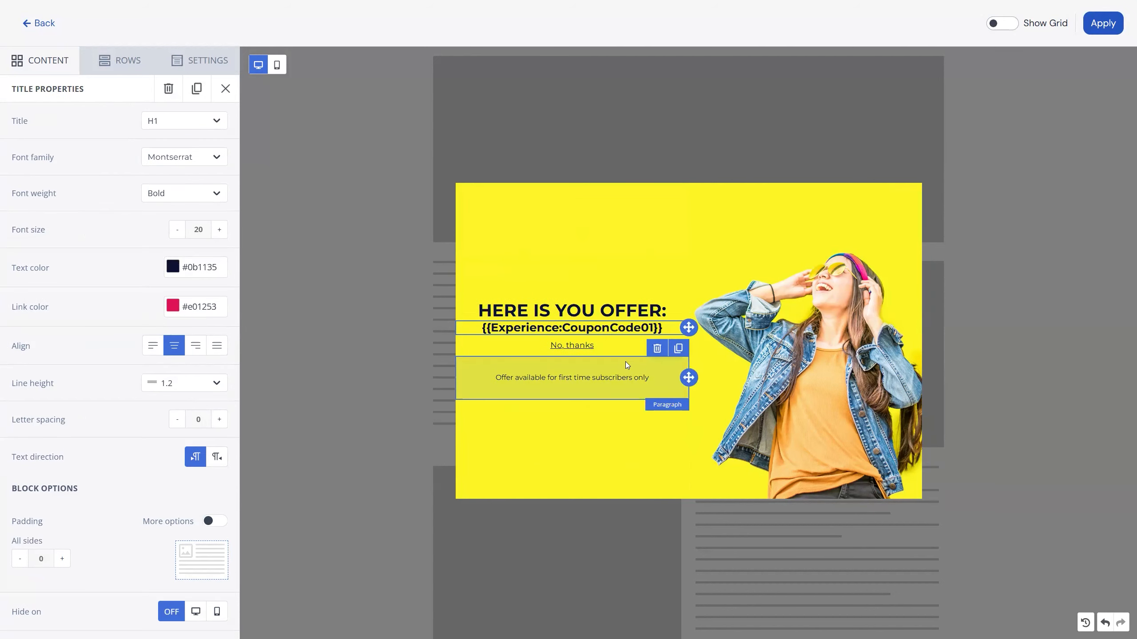
click(620, 348)
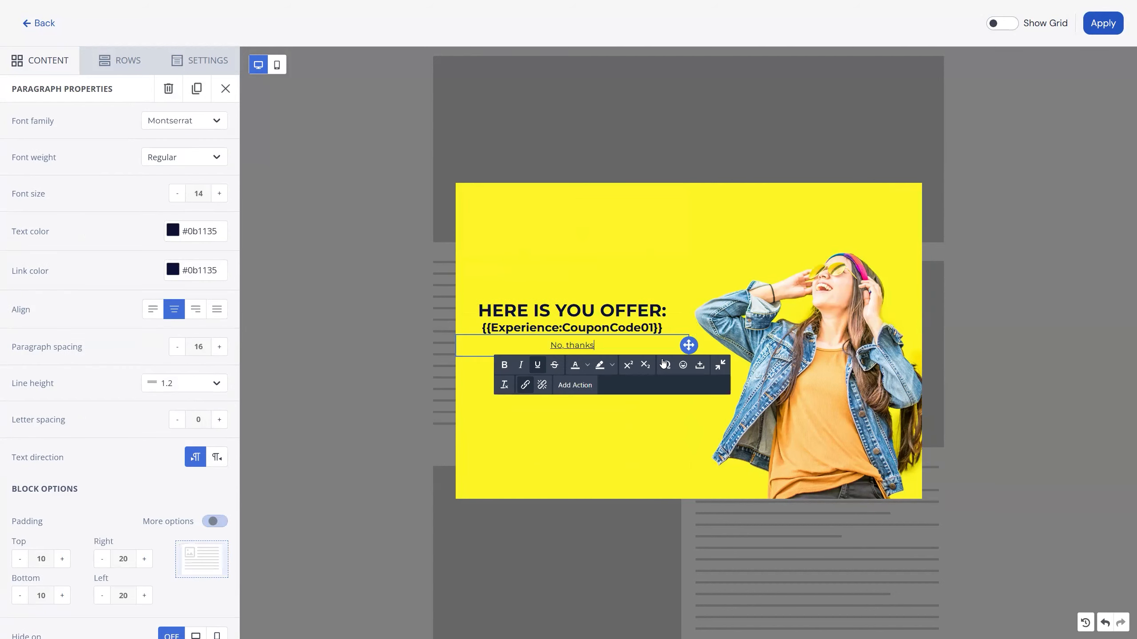
click(565, 407)
click(606, 353)
click(656, 370)
click(638, 388)
click(657, 406)
click(568, 356)
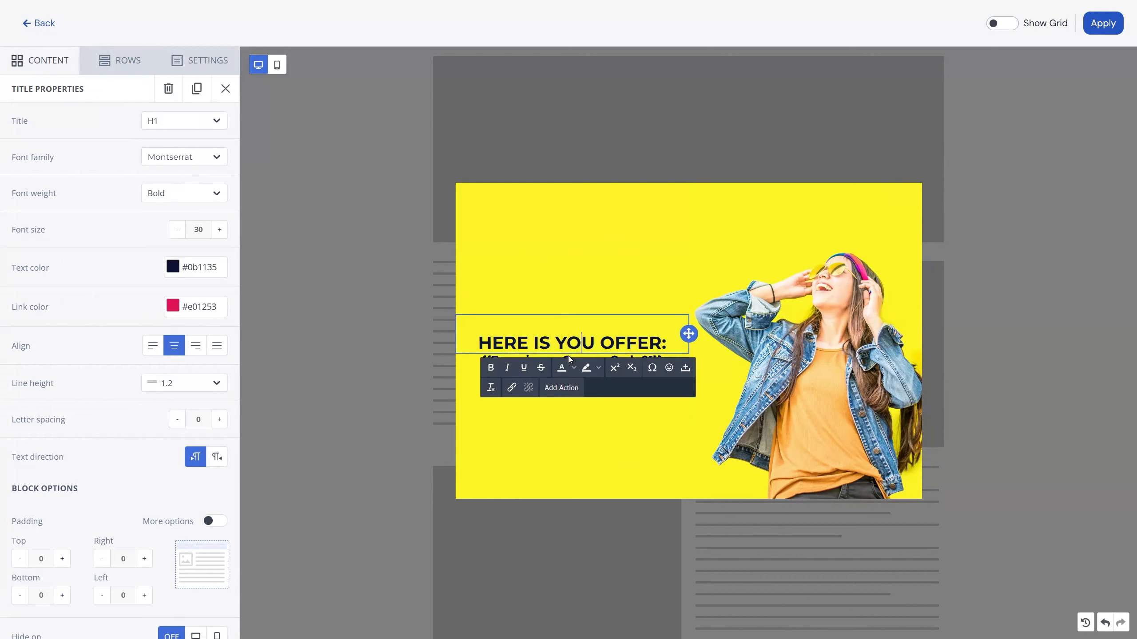
Increase the bottom padding of the "HERE IS YOU OFFER:" title and apply the popup design.
scroll(114, 485, down, 1)
click(64, 552)
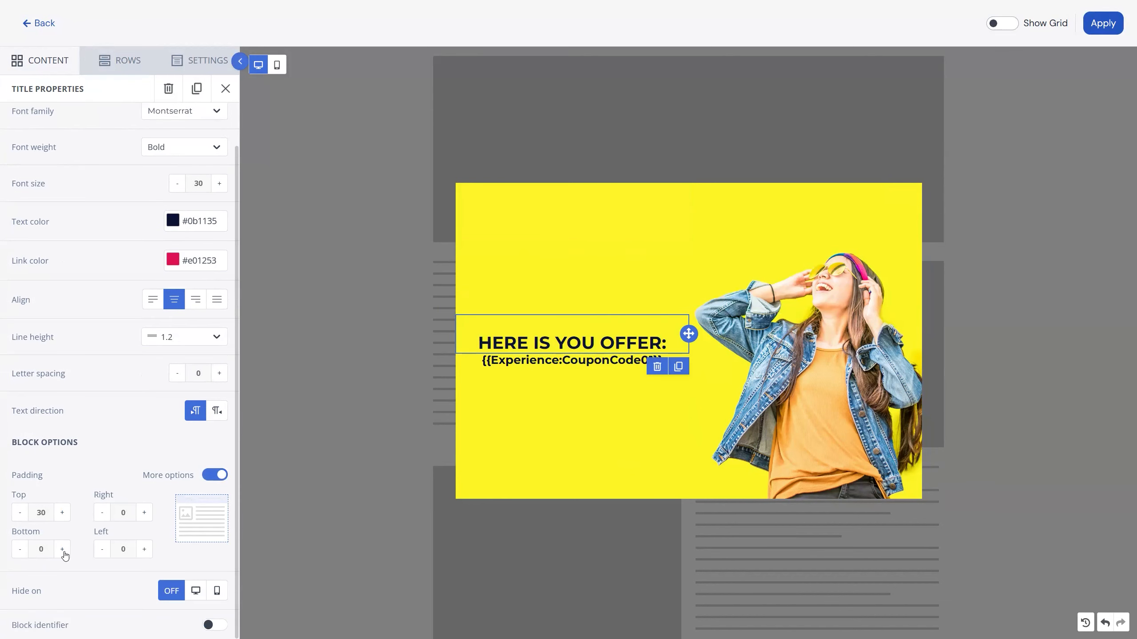
click(578, 391)
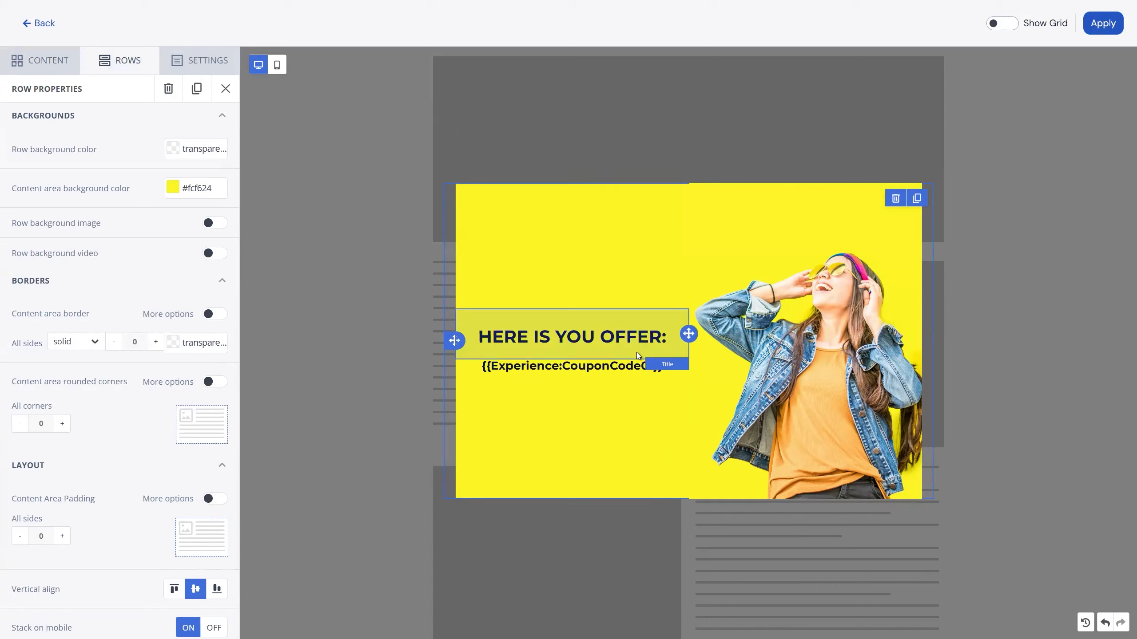
click(1096, 28)
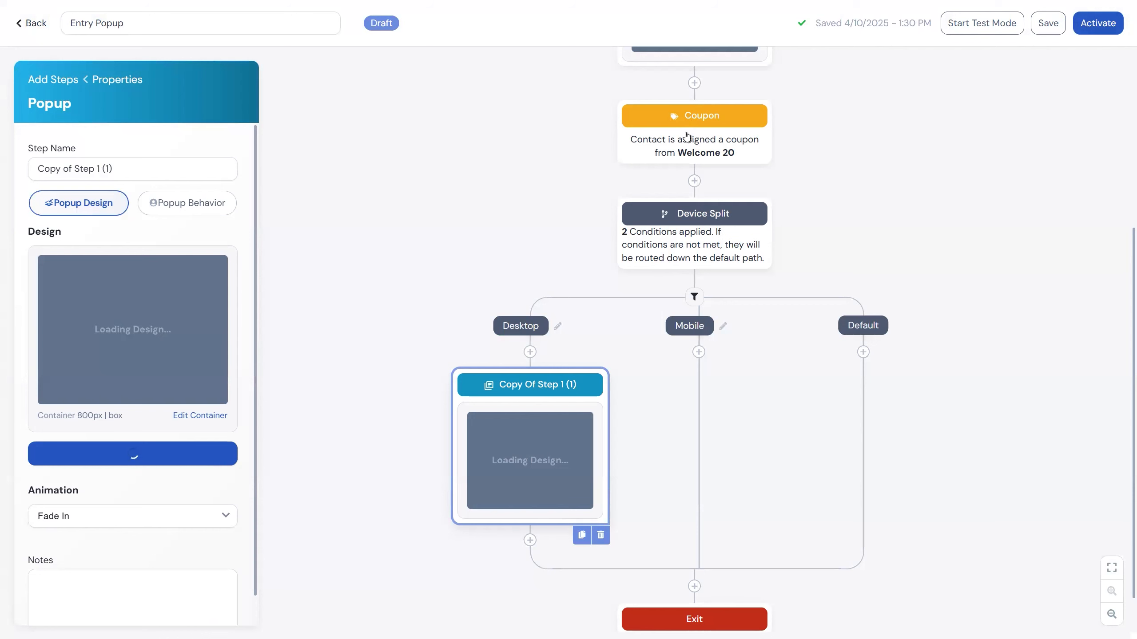
scroll(703, 150, up, 2)
scroll(680, 148, down, 2)
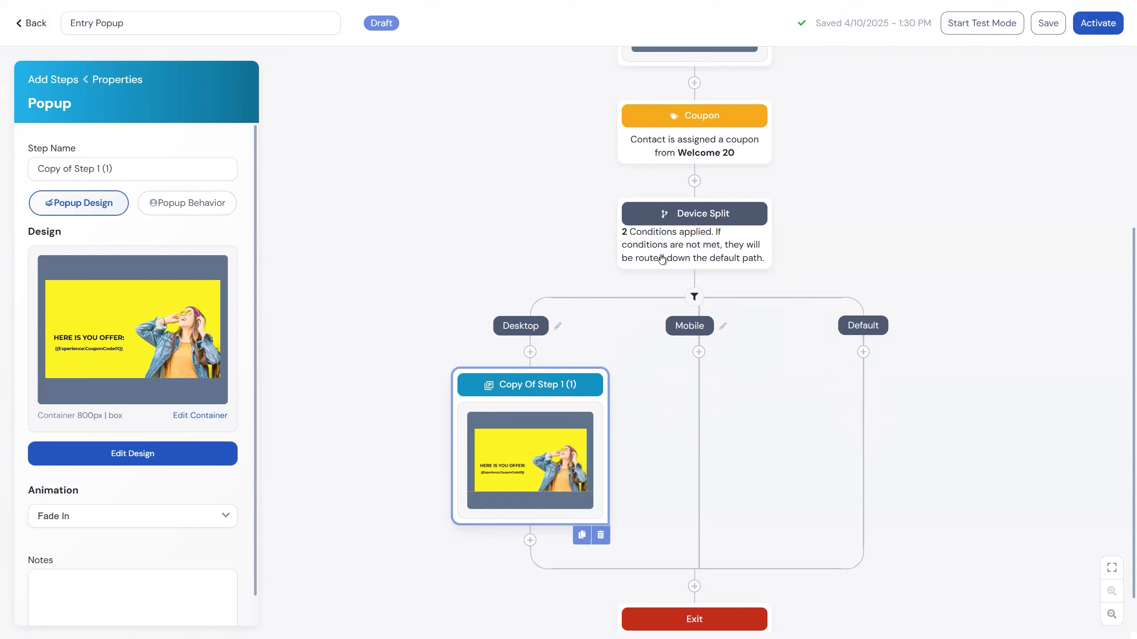
Rename the copied popup step in the Desktop path to "Confirmation".
mouse_move(477, 484)
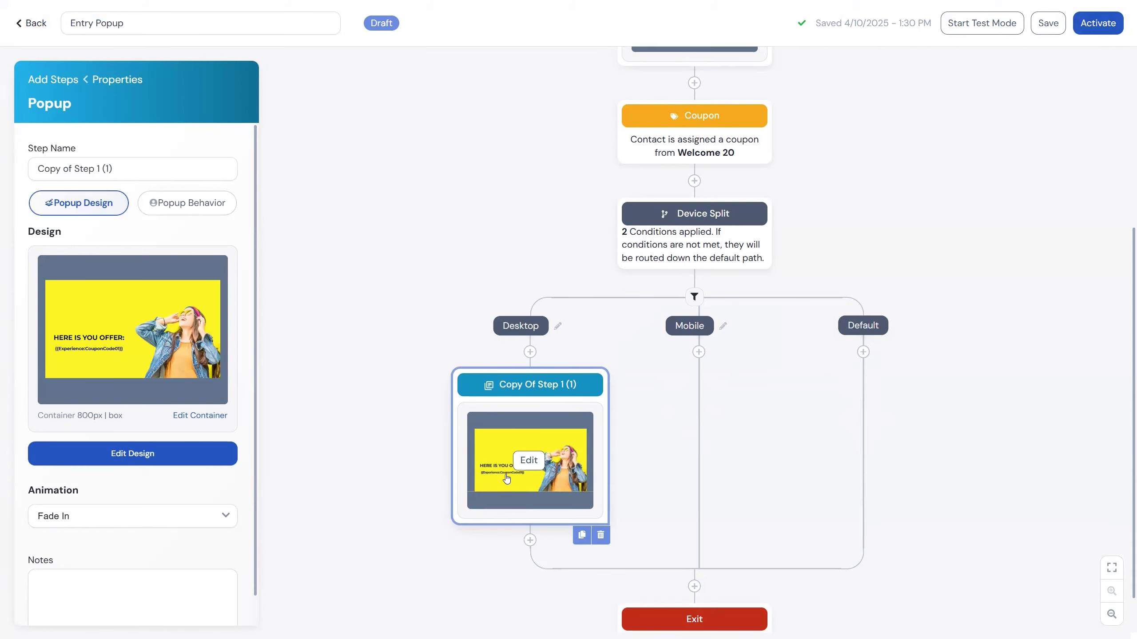
click(114, 174)
key(ctrl+a)
text(Confirmati)
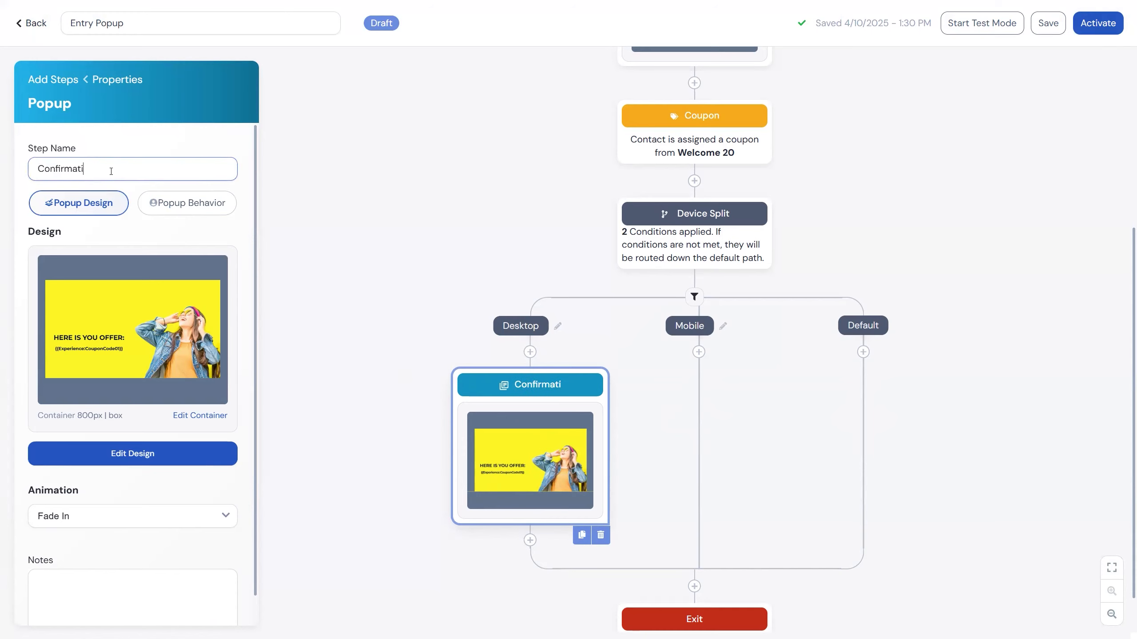
text(on)
click(511, 199)
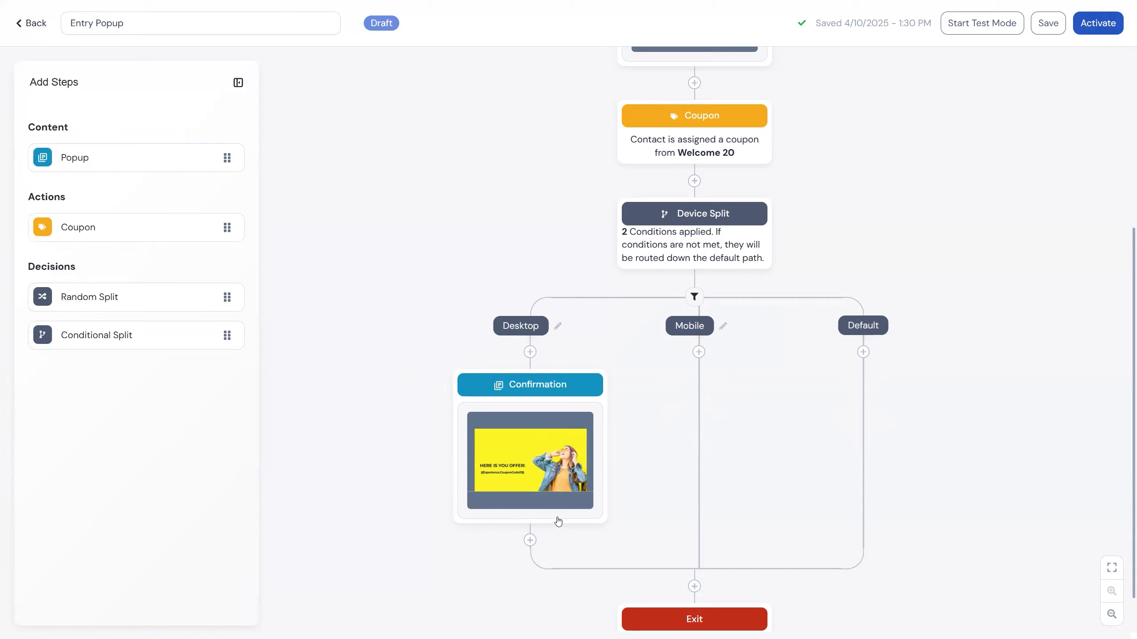
In the Device Split conditions, add the criterion Subscribed Channel Is Not Email to the Desktop path.
click(864, 352)
scroll(695, 273, up, 2)
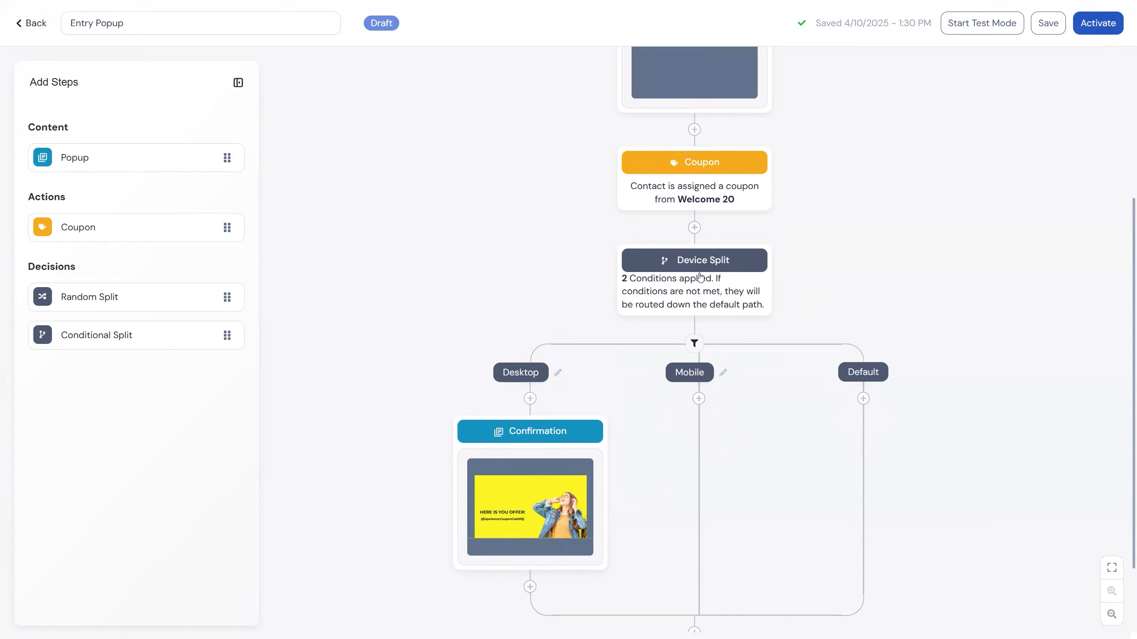
scroll(695, 275, down, 2)
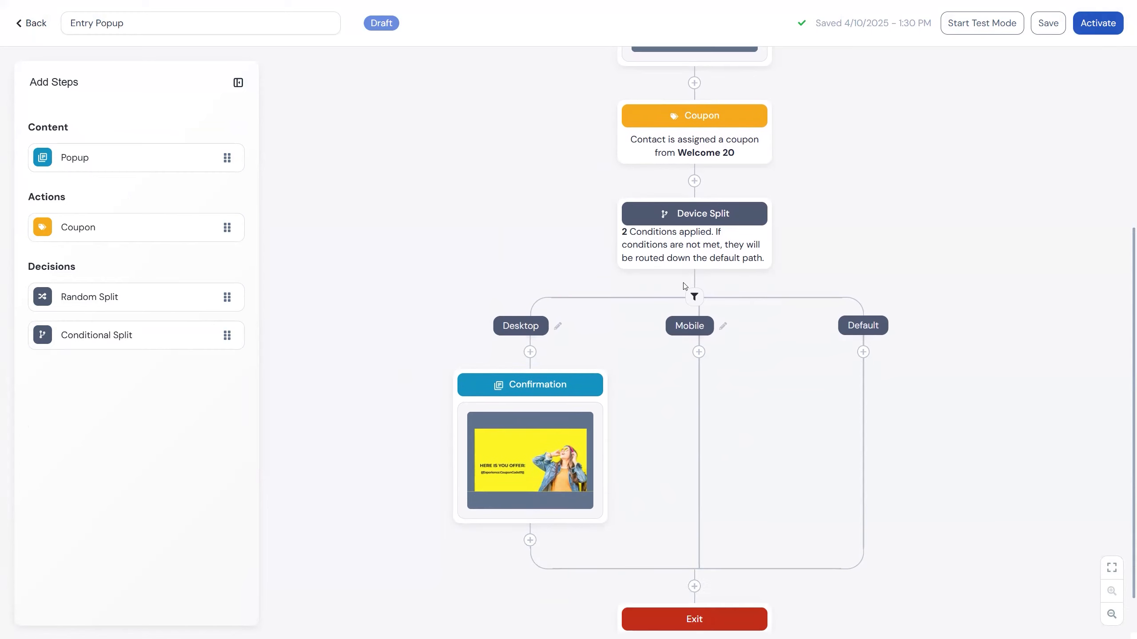
click(691, 241)
click(183, 227)
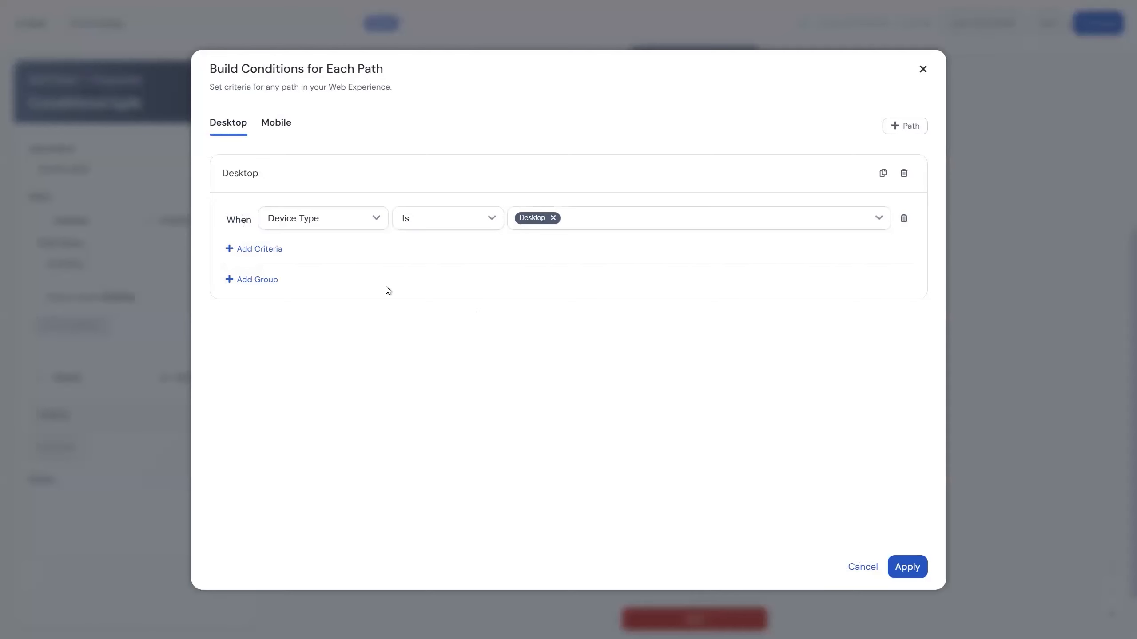
click(274, 250)
click(300, 252)
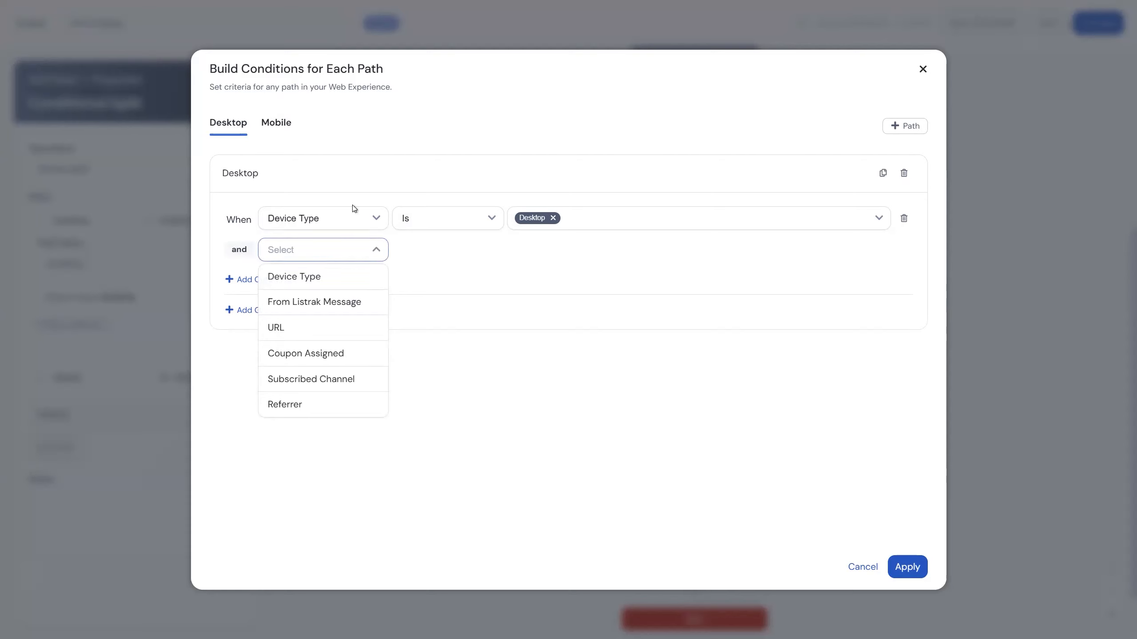
click(340, 378)
click(464, 255)
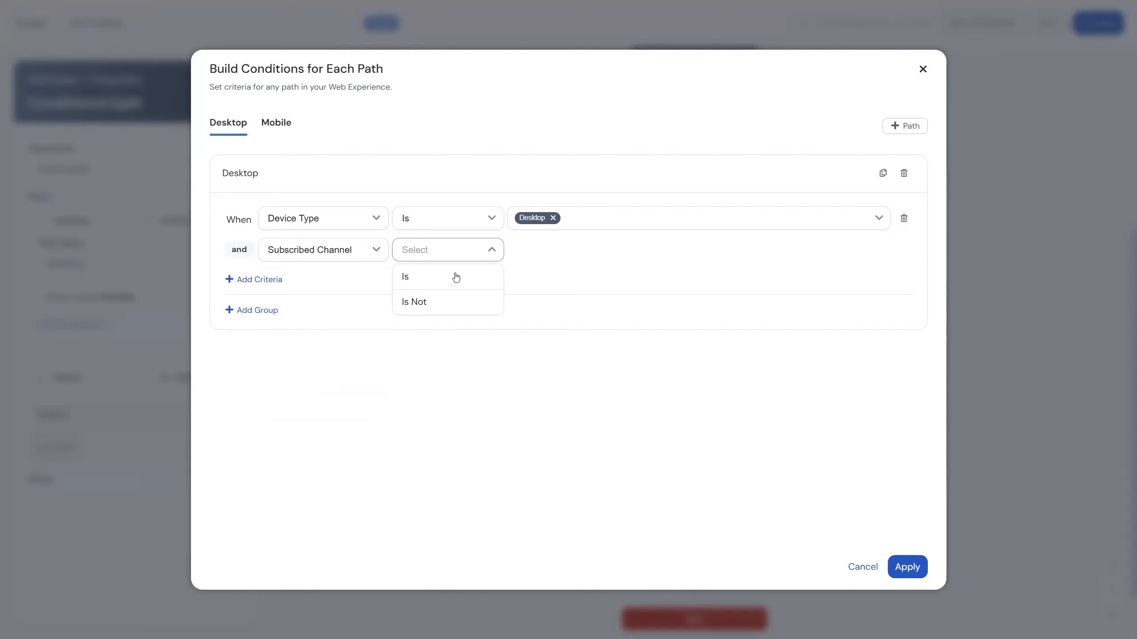
click(450, 303)
click(563, 257)
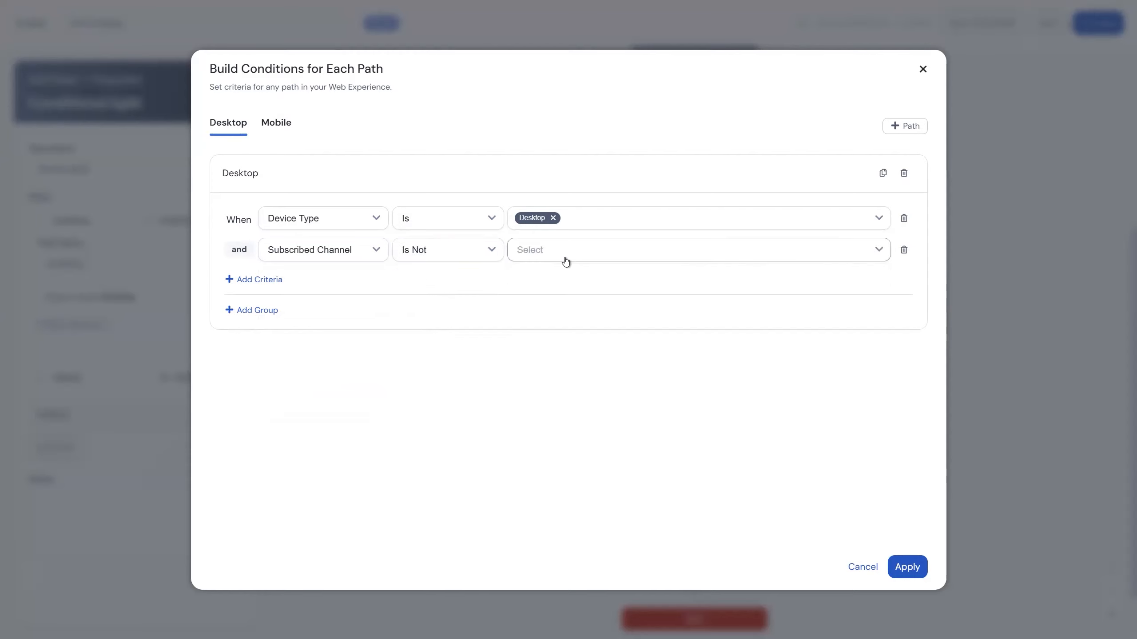
click(554, 278)
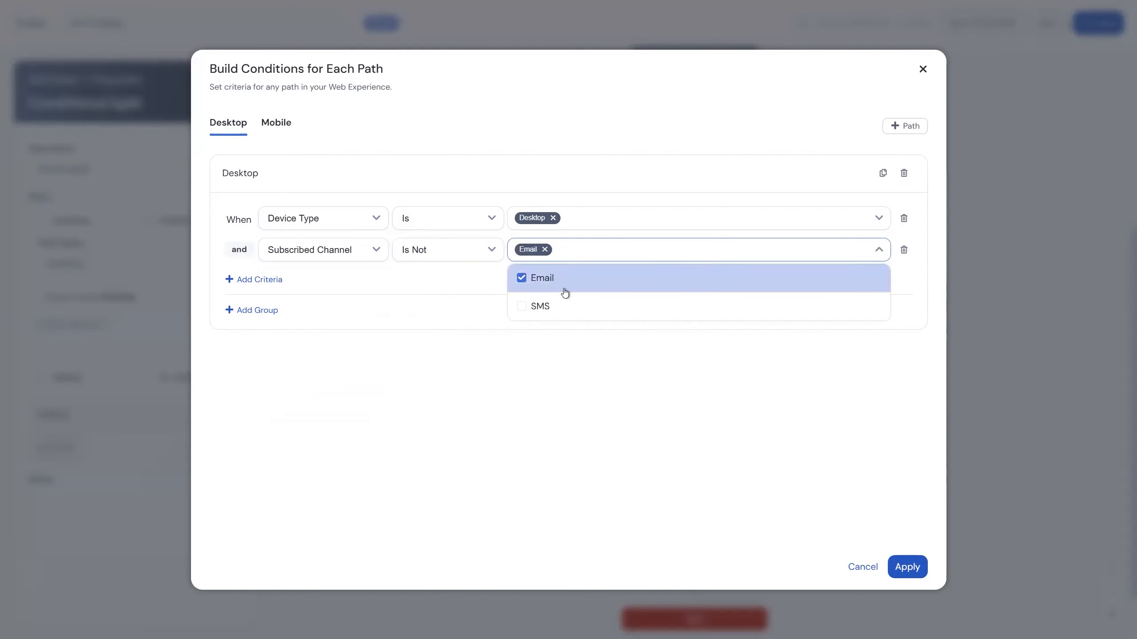
click(556, 381)
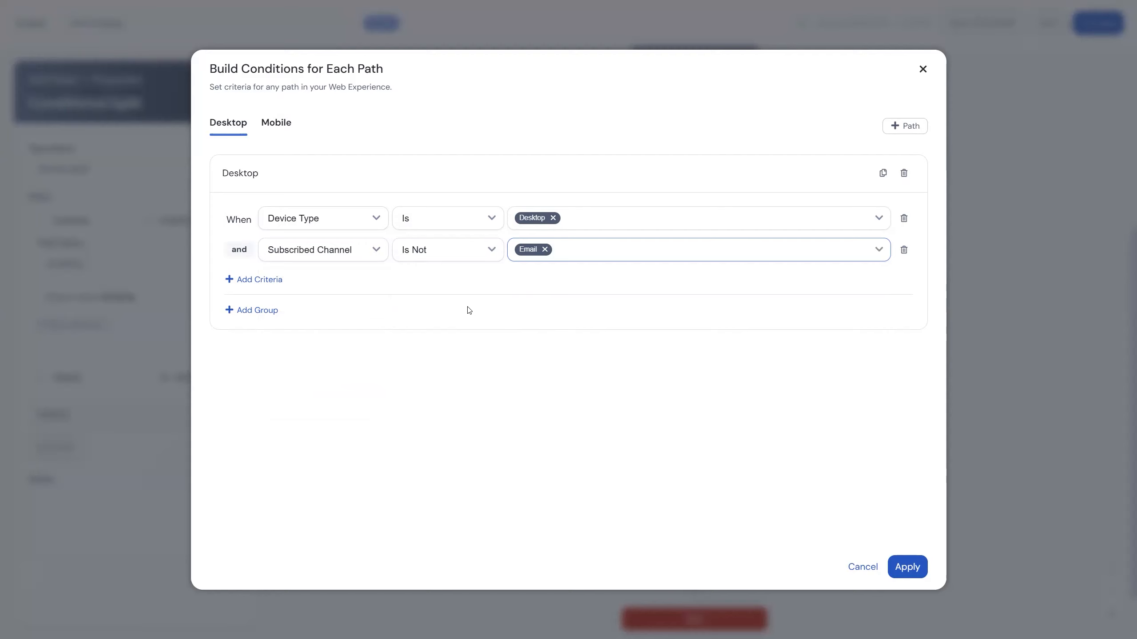
Add the criterion Subscribed Channel Is Not SMS to the Mobile path and apply the split conditions.
click(276, 123)
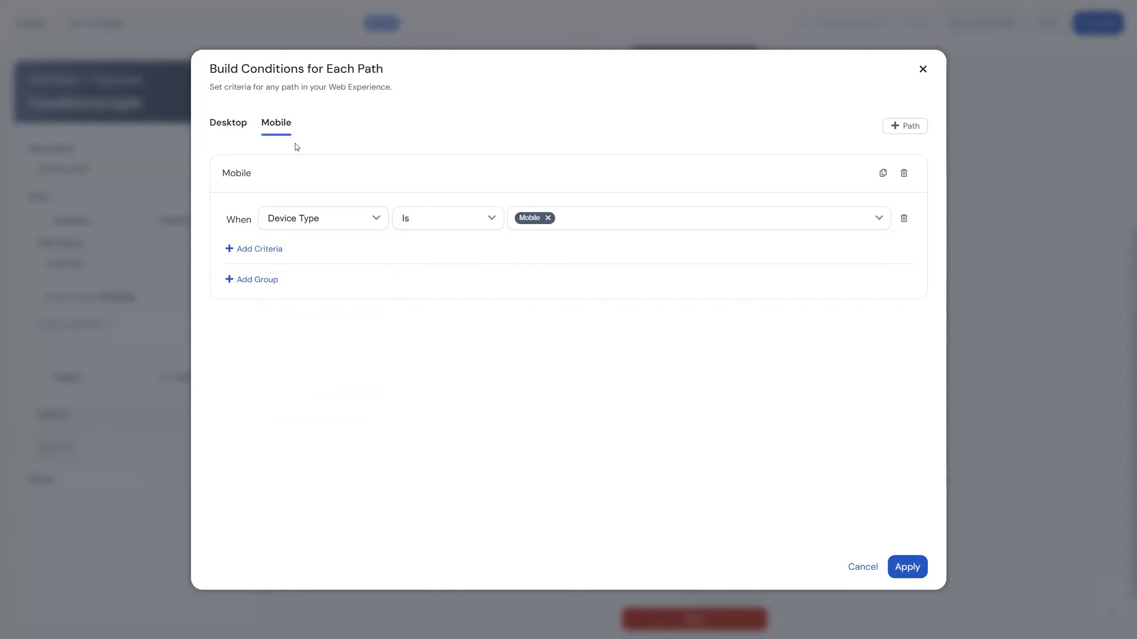
click(266, 249)
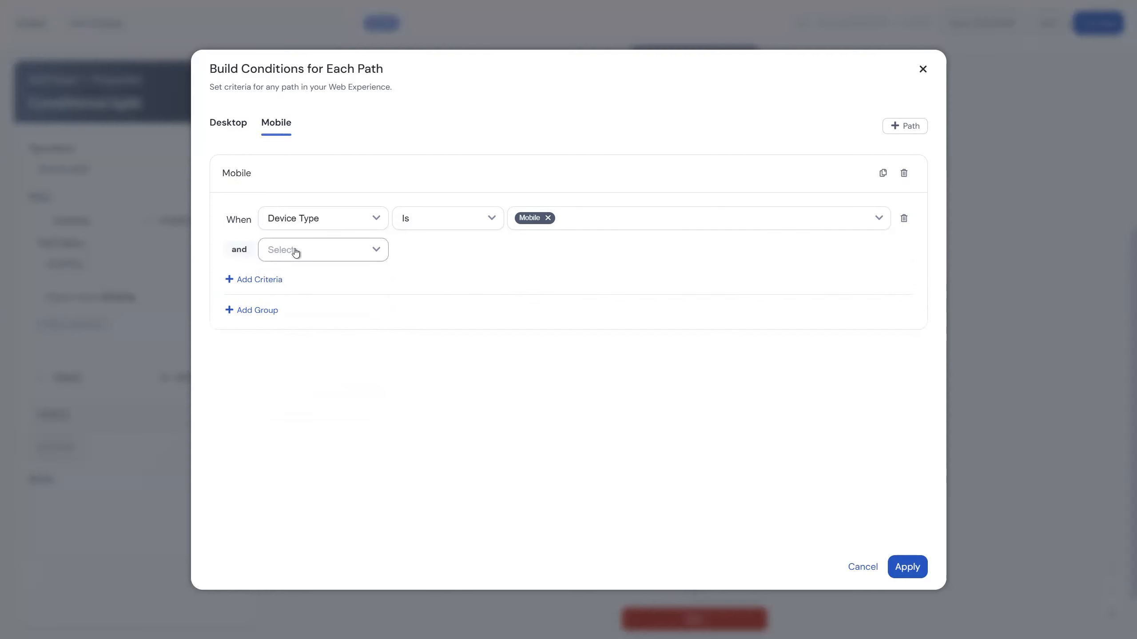
click(313, 258)
click(351, 379)
click(482, 255)
click(436, 304)
click(563, 257)
click(541, 306)
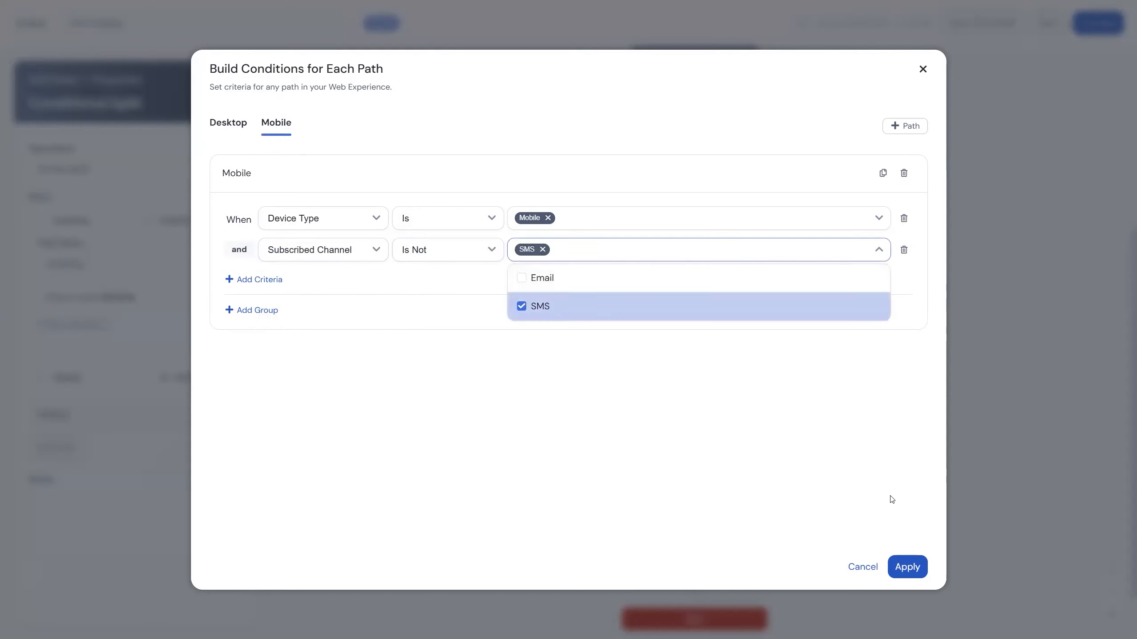
click(906, 566)
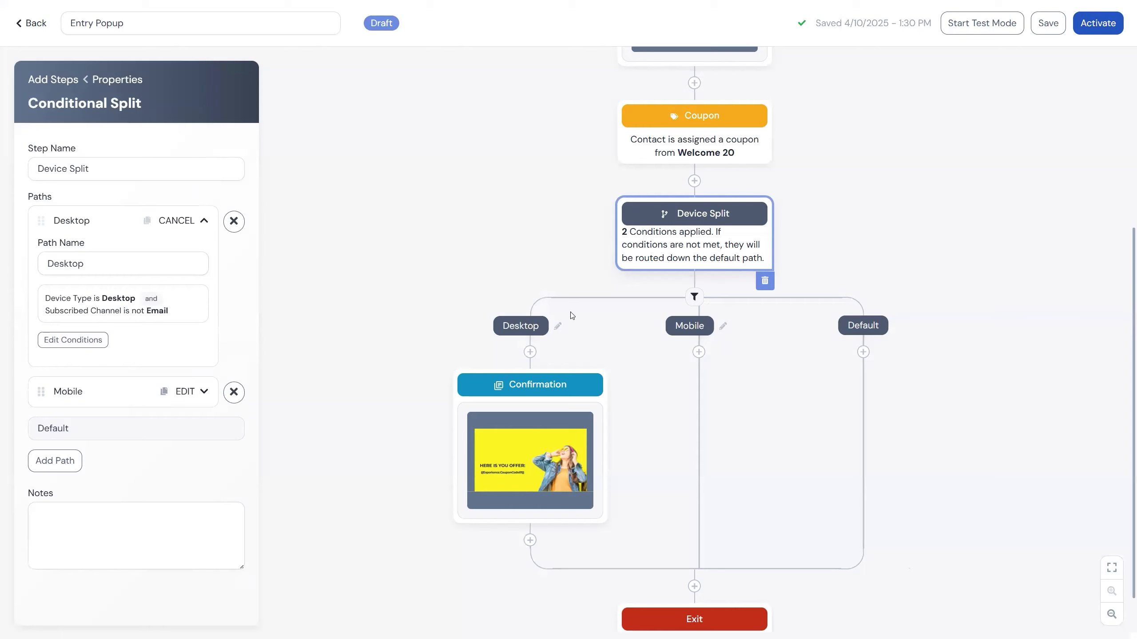
mouse_move(558, 428)
scroll(956, 428, down, 1)
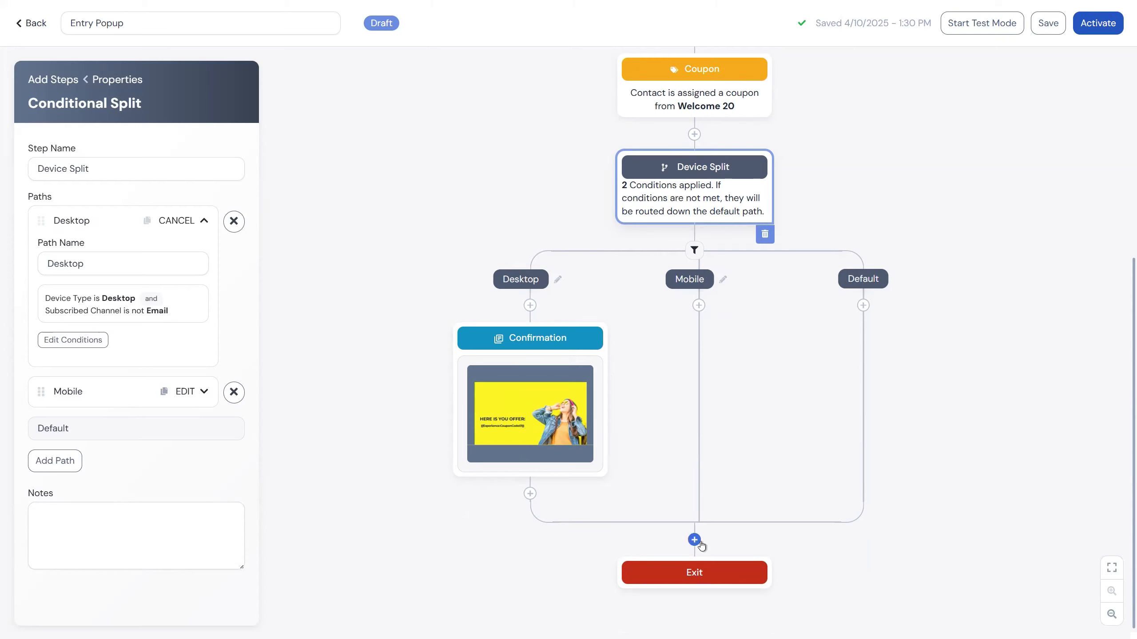
click(984, 282)
scroll(985, 282, up, 2)
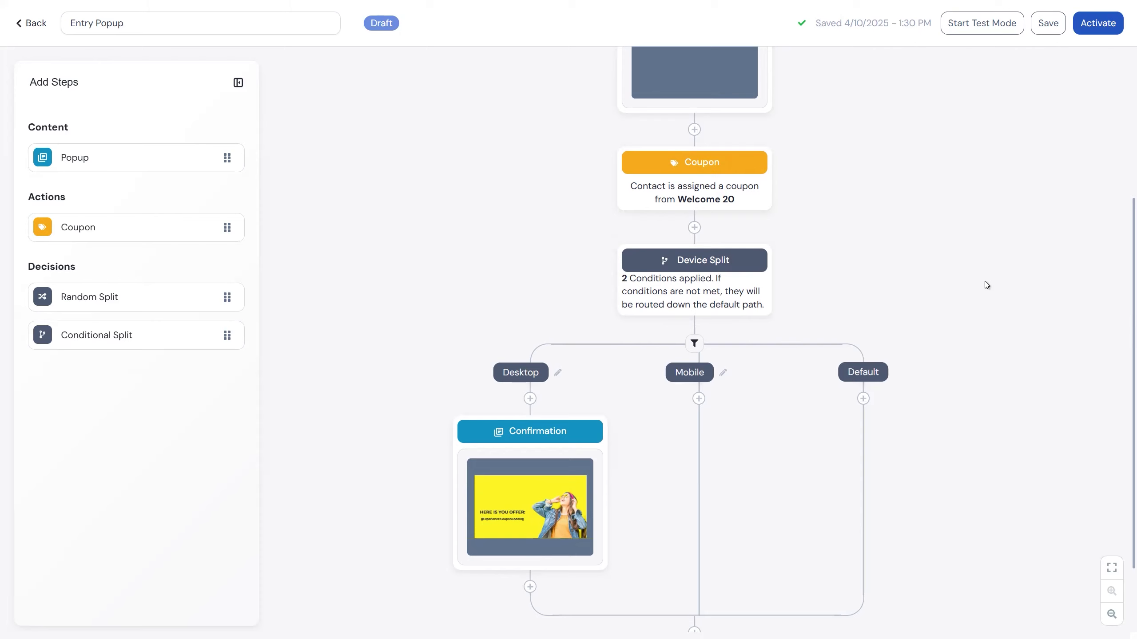
scroll(1020, 348, up, 4)
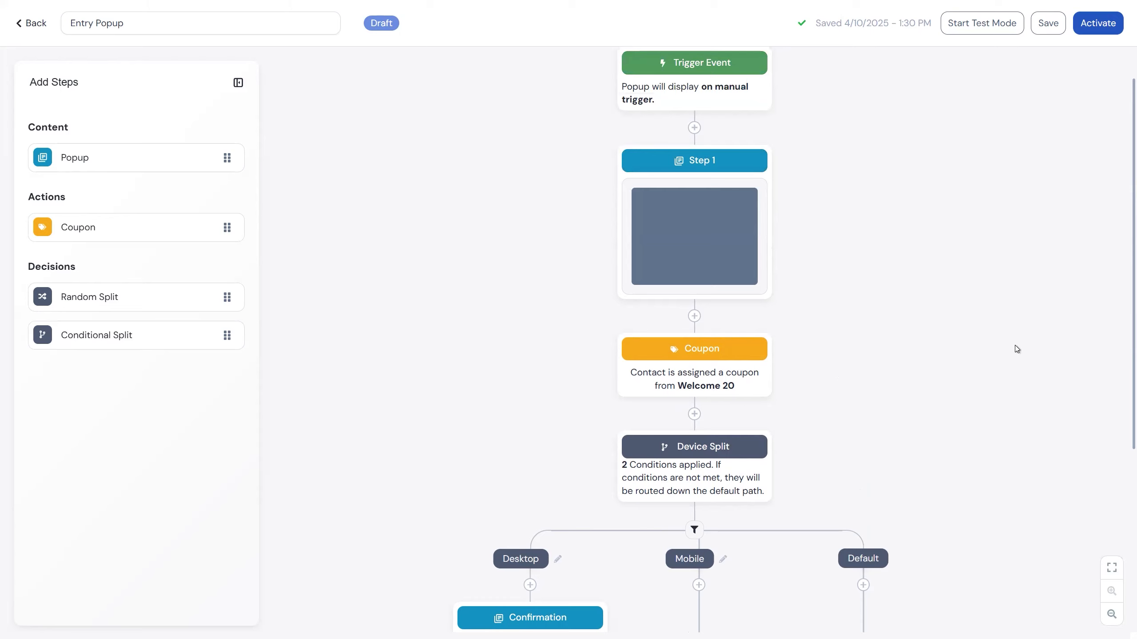
Start test mode for the Entry Popup, preview its design on the site and select the email field.
click(989, 34)
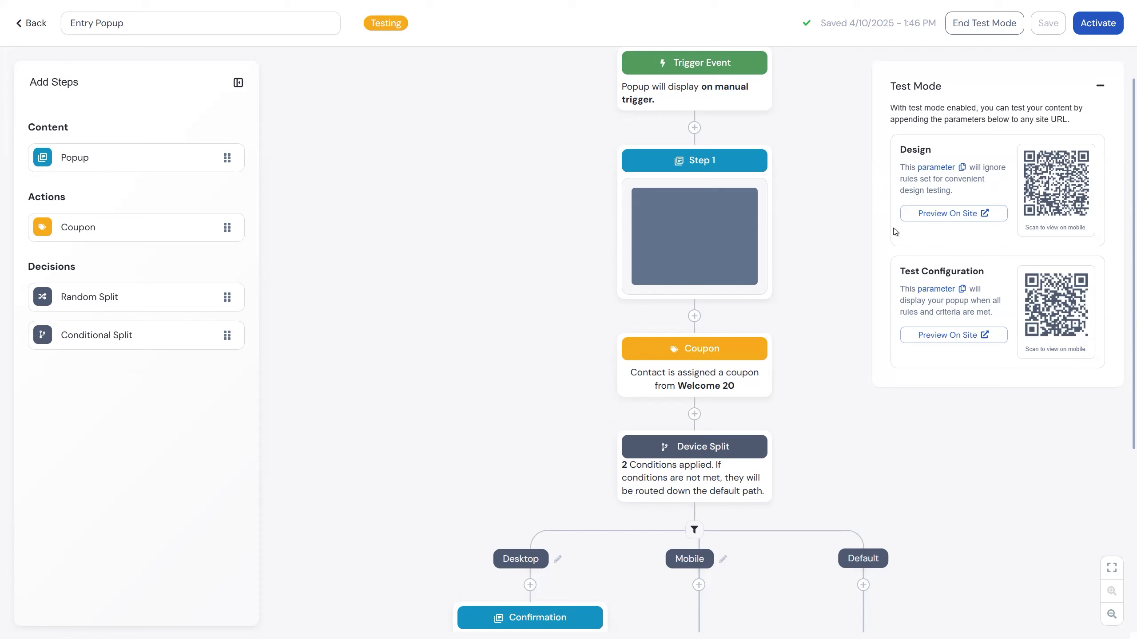
click(939, 219)
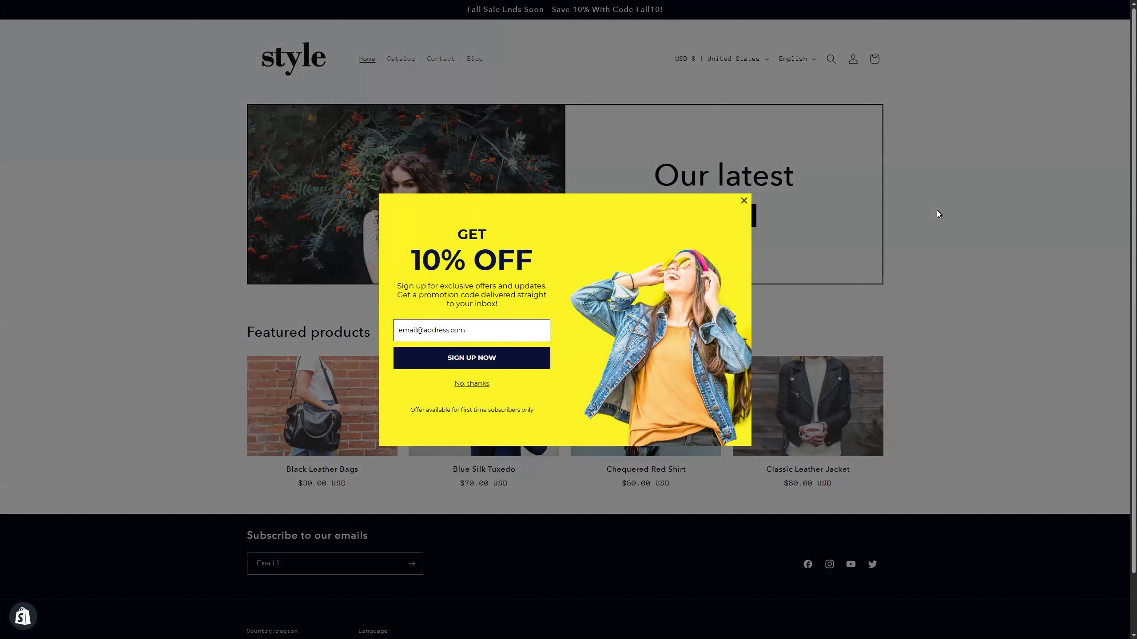
click(441, 330)
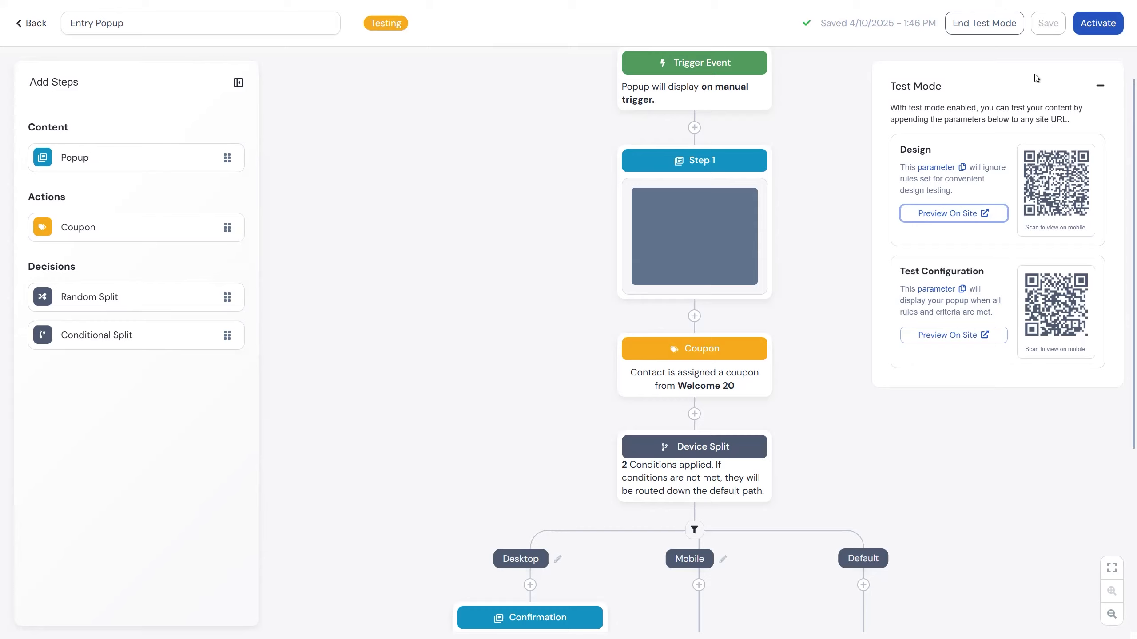
Activate the Entry Popup and confirm the activation.
click(1083, 22)
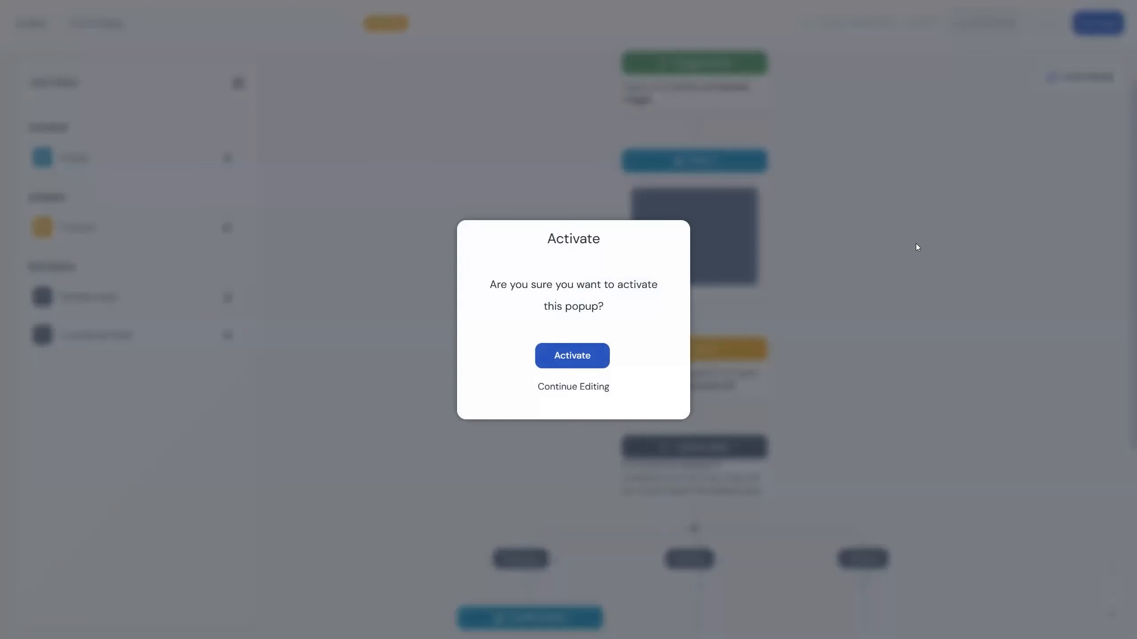
click(598, 359)
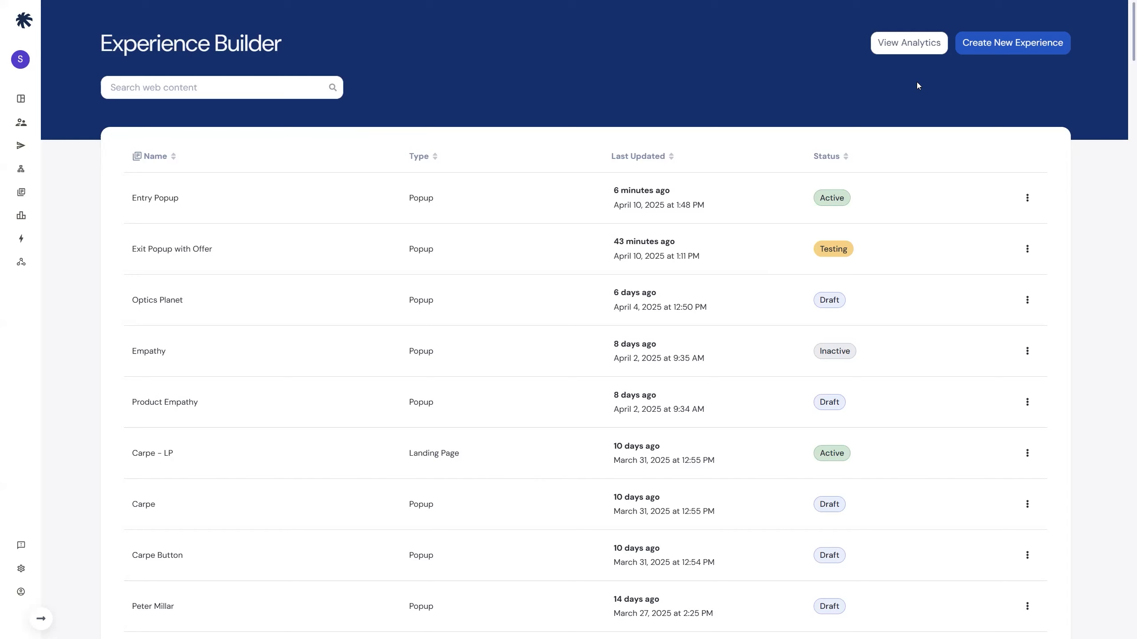
Check the Entry Popup's available actions, open the overall experience analytics and inspect a point on the Total Performance Over Time chart.
click(1028, 198)
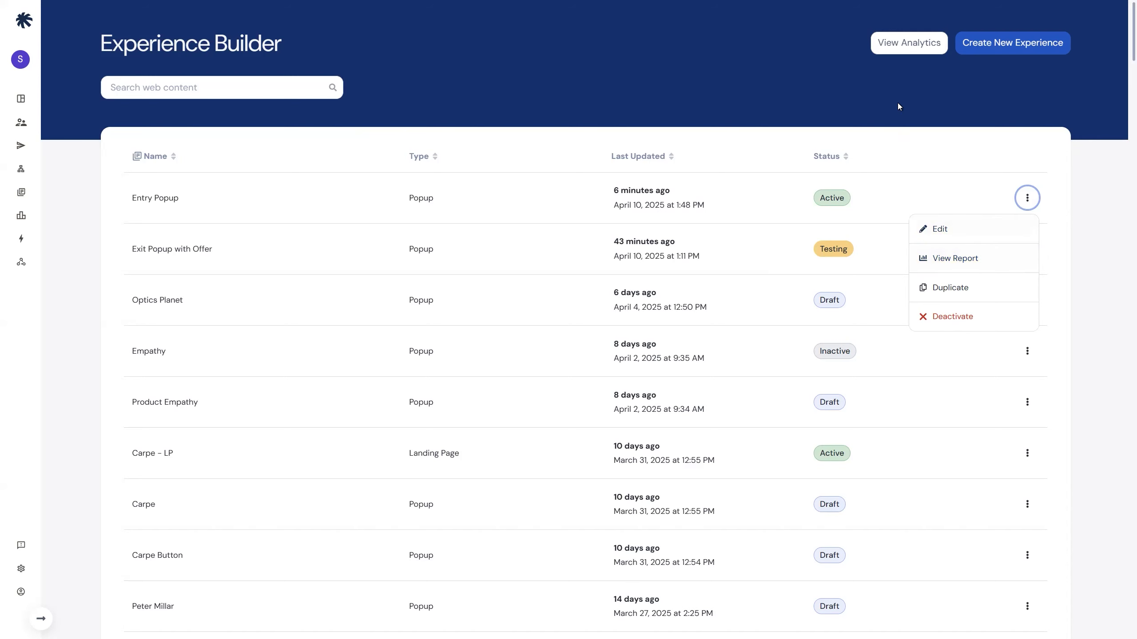
click(917, 45)
click(918, 47)
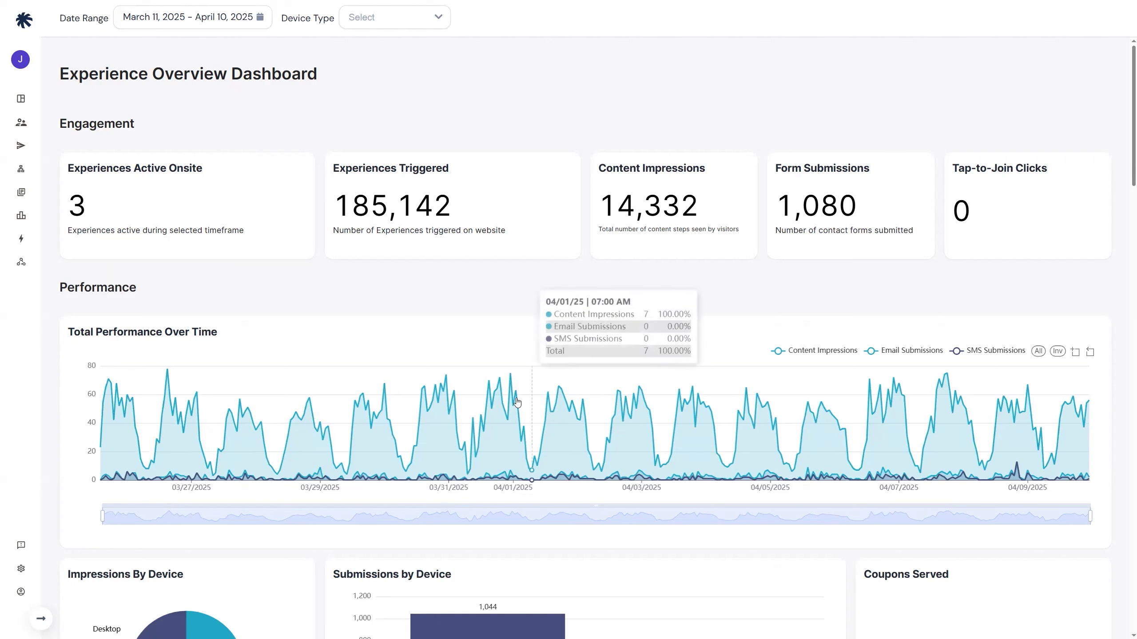
mouse_move(512, 405)
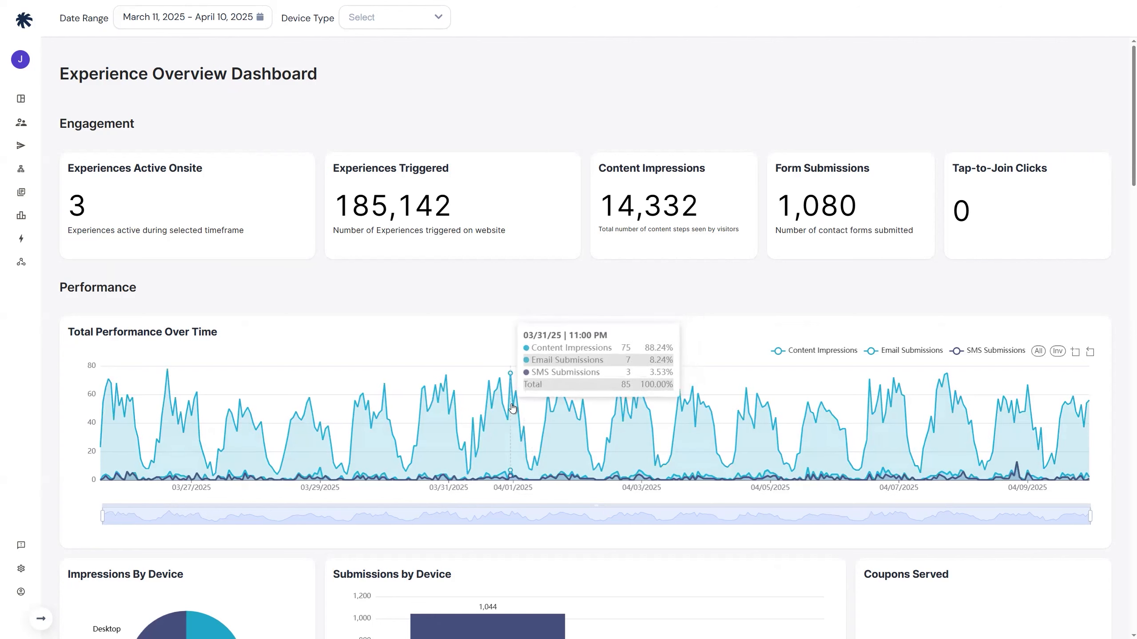